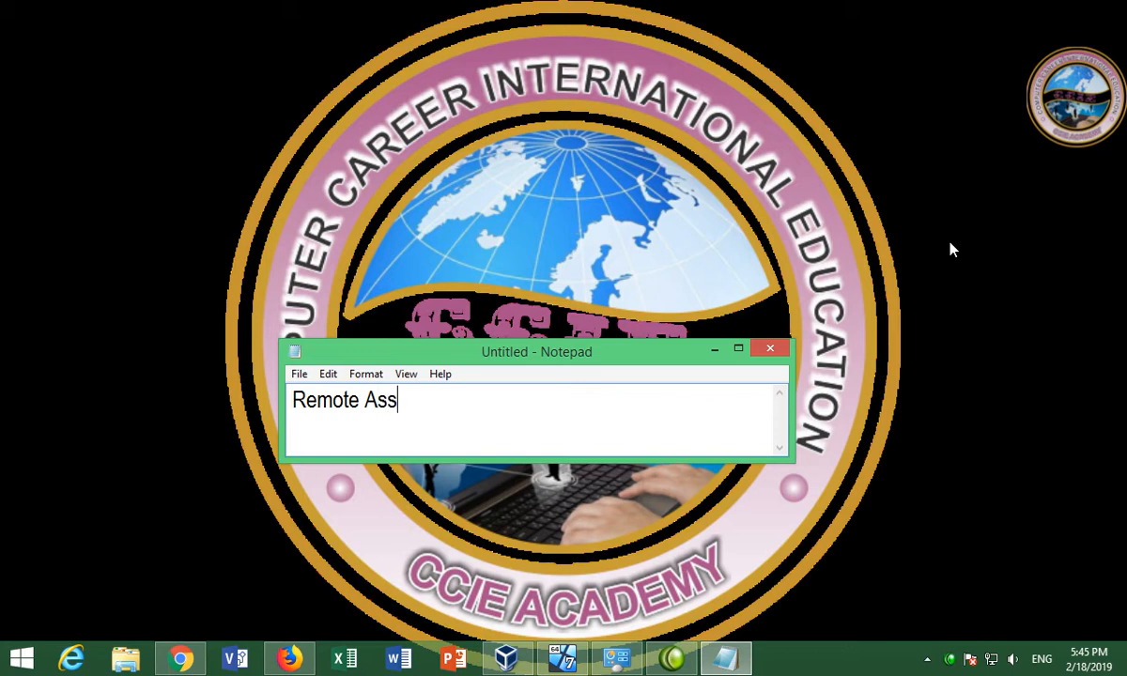
In the maximized Notepad, add the lines Windows 8.1, Windows 7 and Help below Remote Assistance
key(Return)
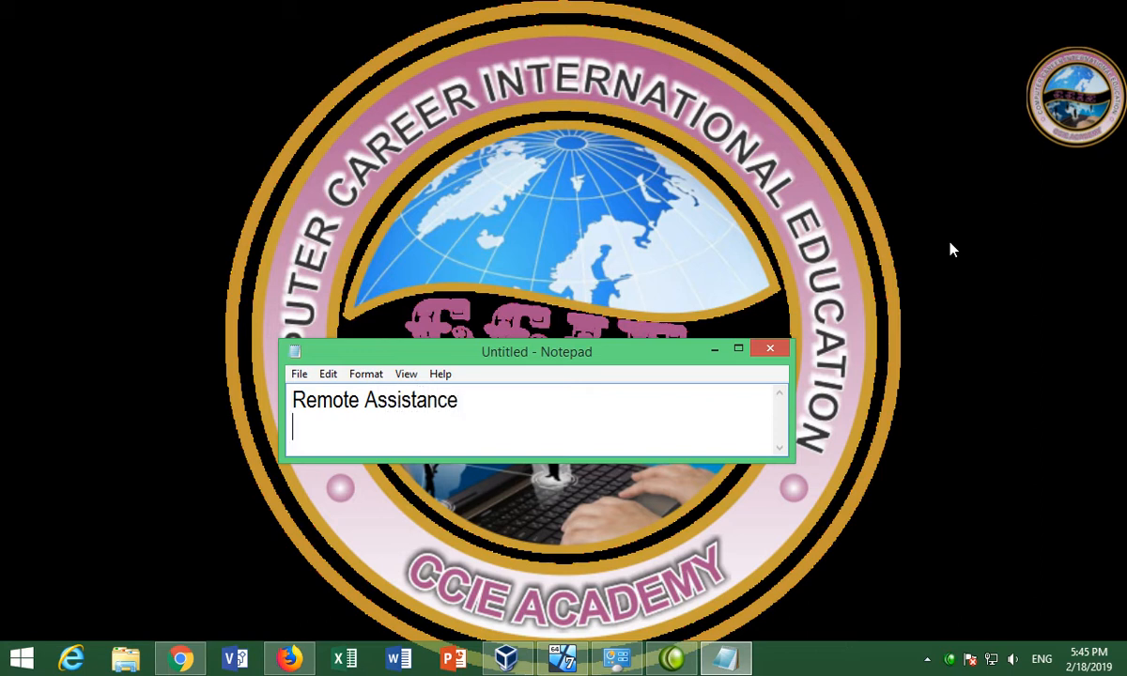
double_click(632, 351)
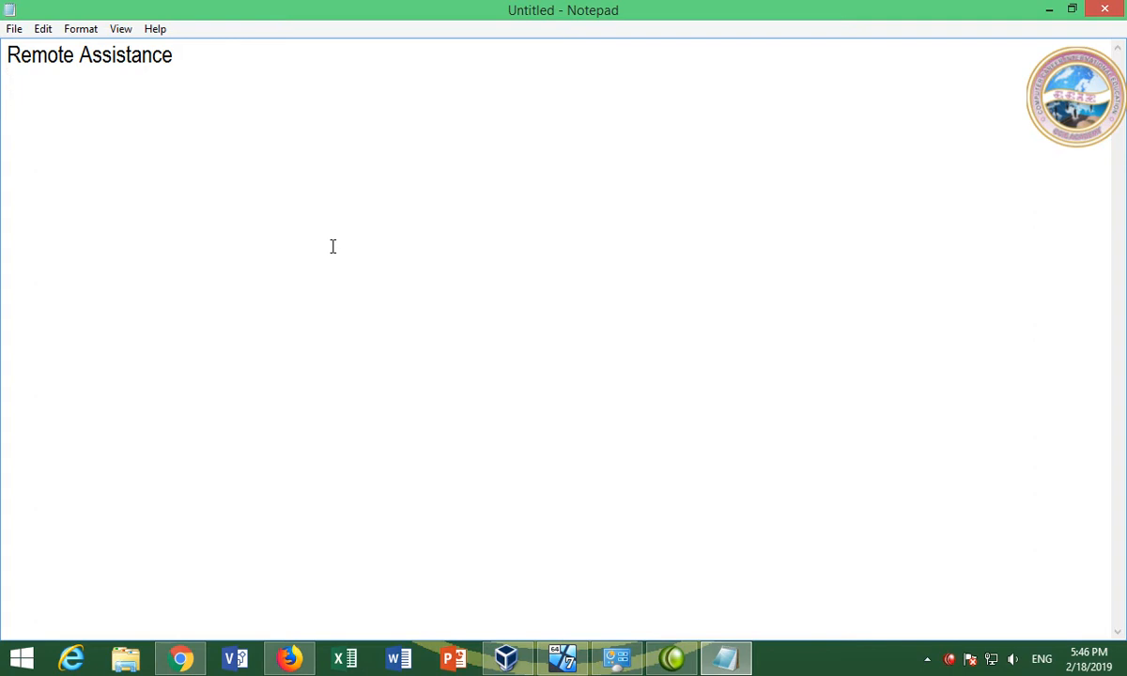
text(Windows 8.1)
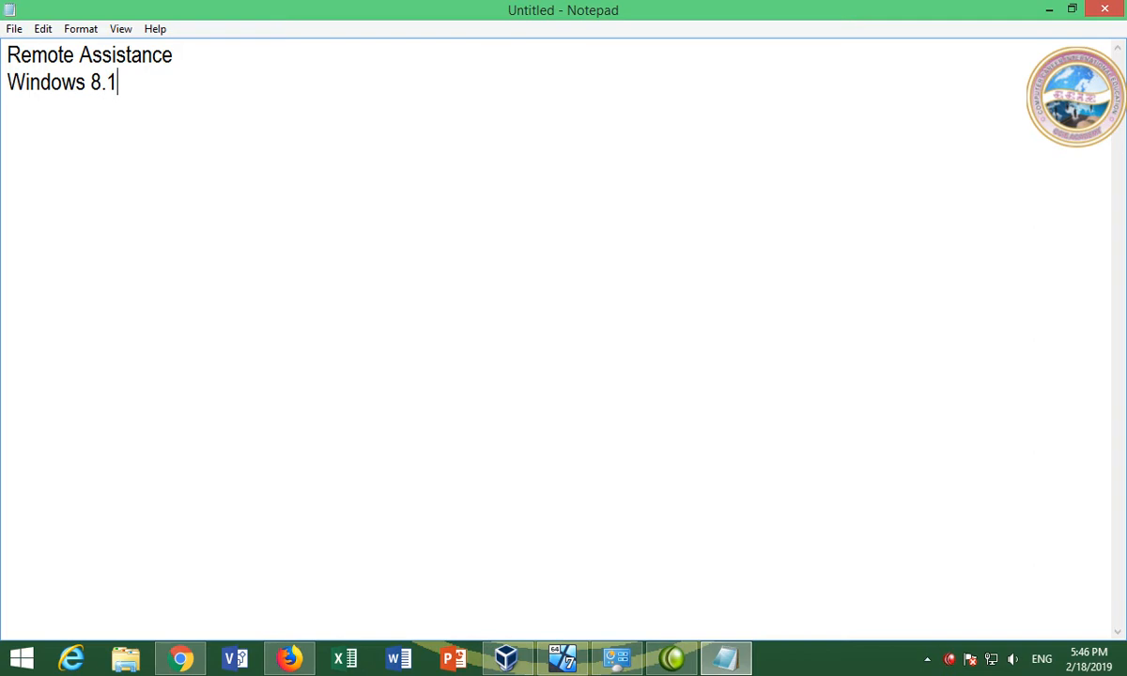
key(Return)
text(Windows 7)
key(Return)
click(203, 114)
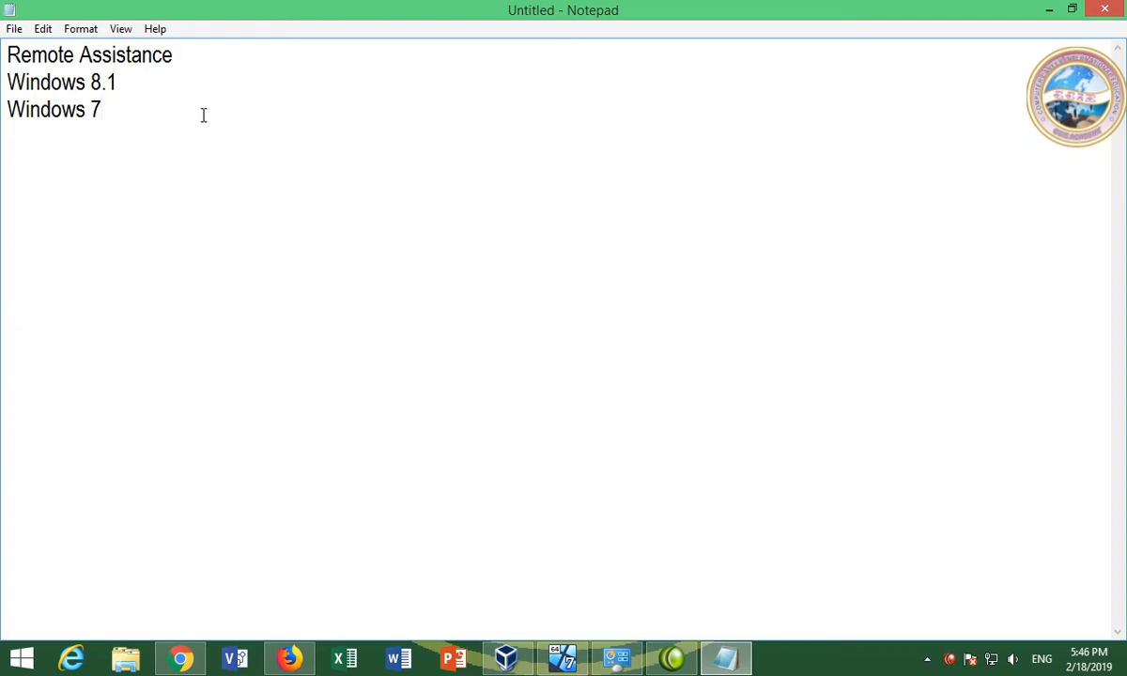
text(Help)
Select and deselect the Windows 8.1 and Remote Assistance lines, then switch to the VirtualBox machine
key(Up)
key(shift+Left)
key(shift+Left)
key(shift+Left)
key(shift+Left)
key(shift+Left)
key(shift+Left)
key(shift+Left)
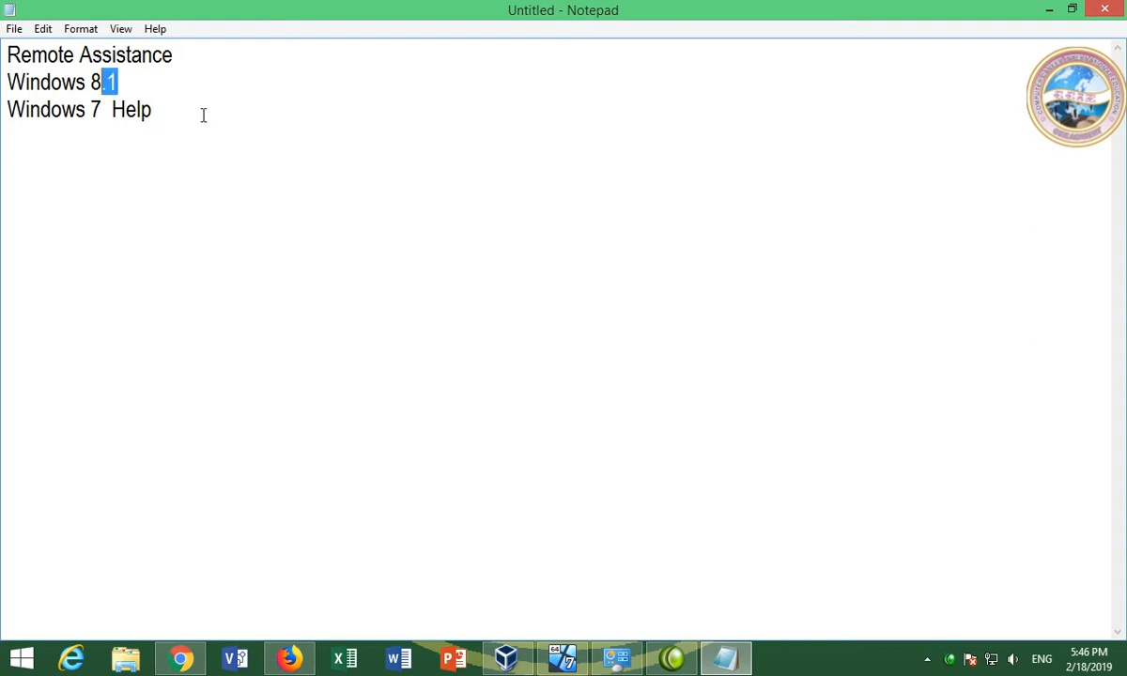
key(shift+Left)
key(shift+Left)
key(shift+Left)
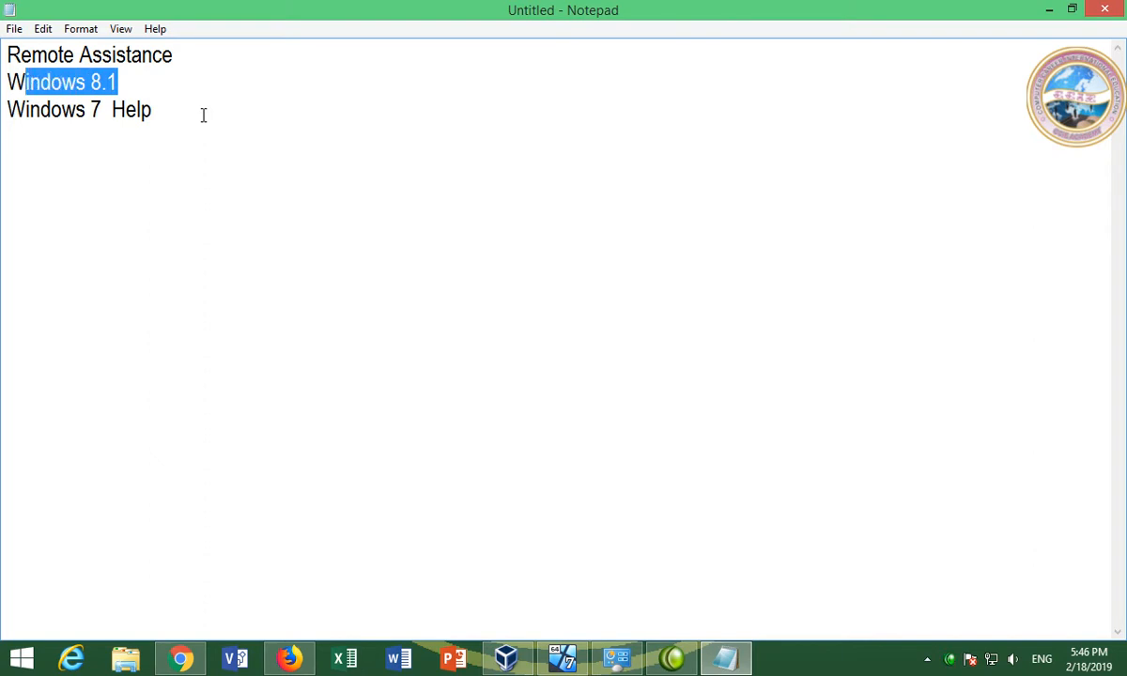
key(shift+Left)
click(203, 109)
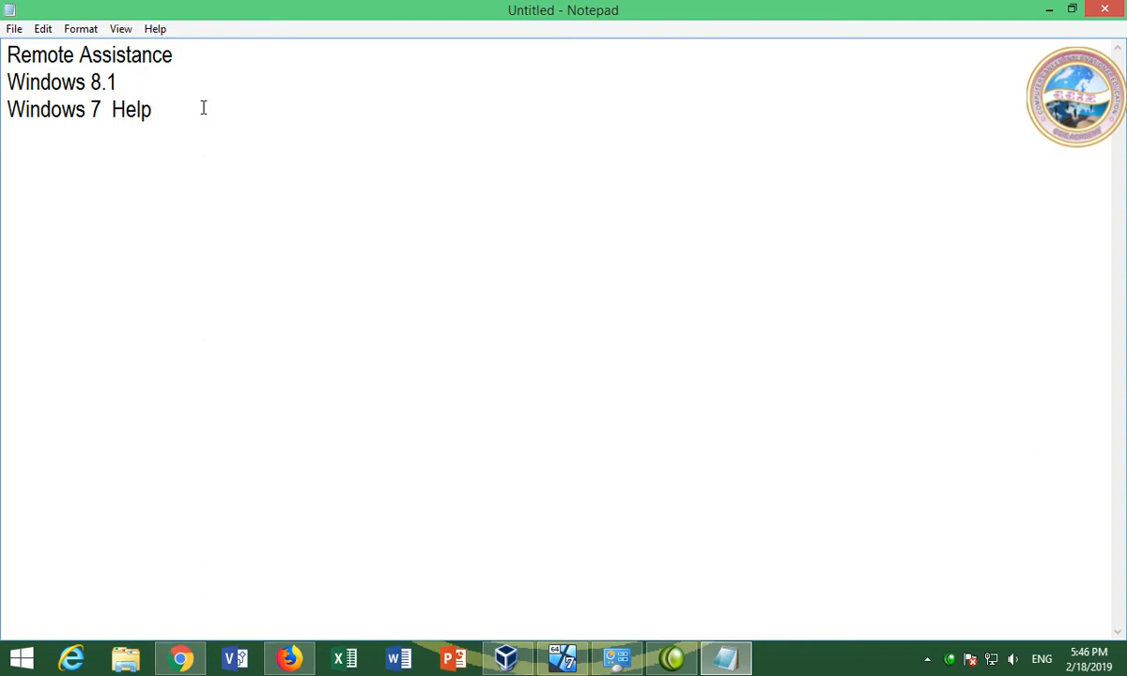
drag(7, 55, 184, 50)
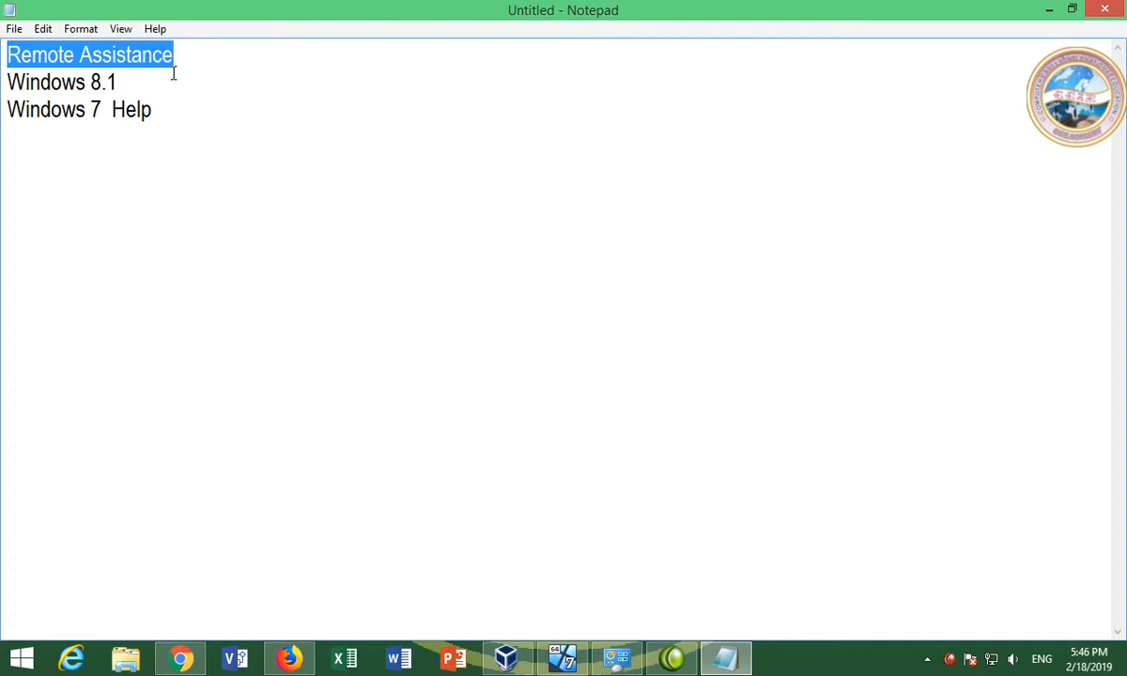
click(173, 73)
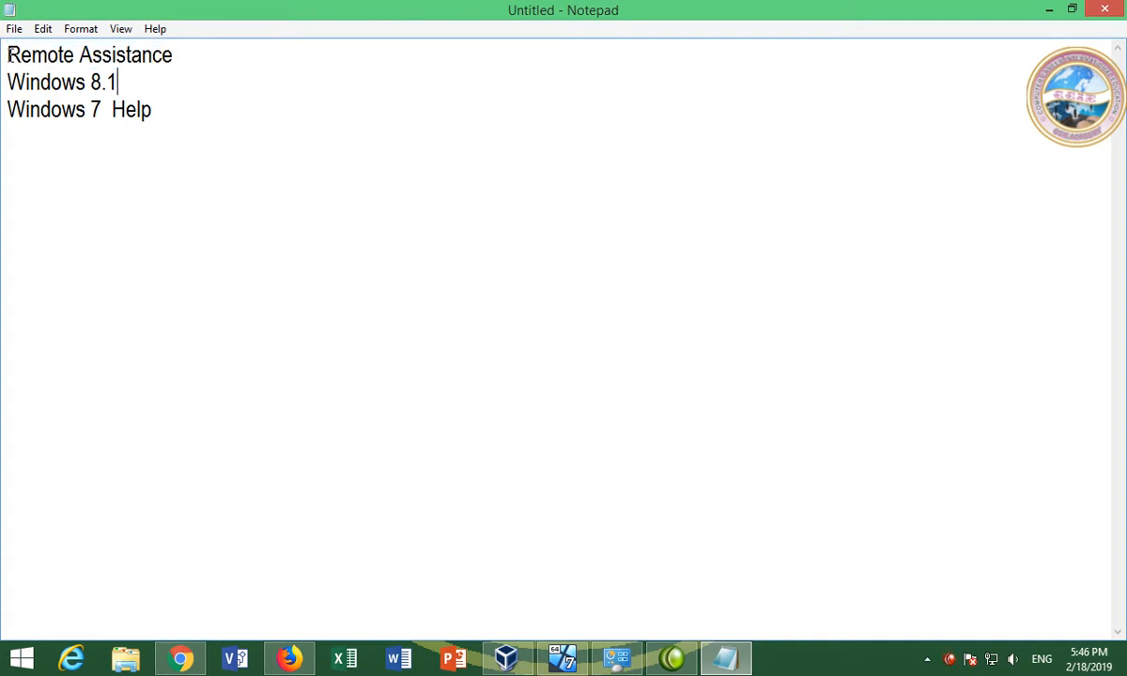
drag(6, 55, 191, 60)
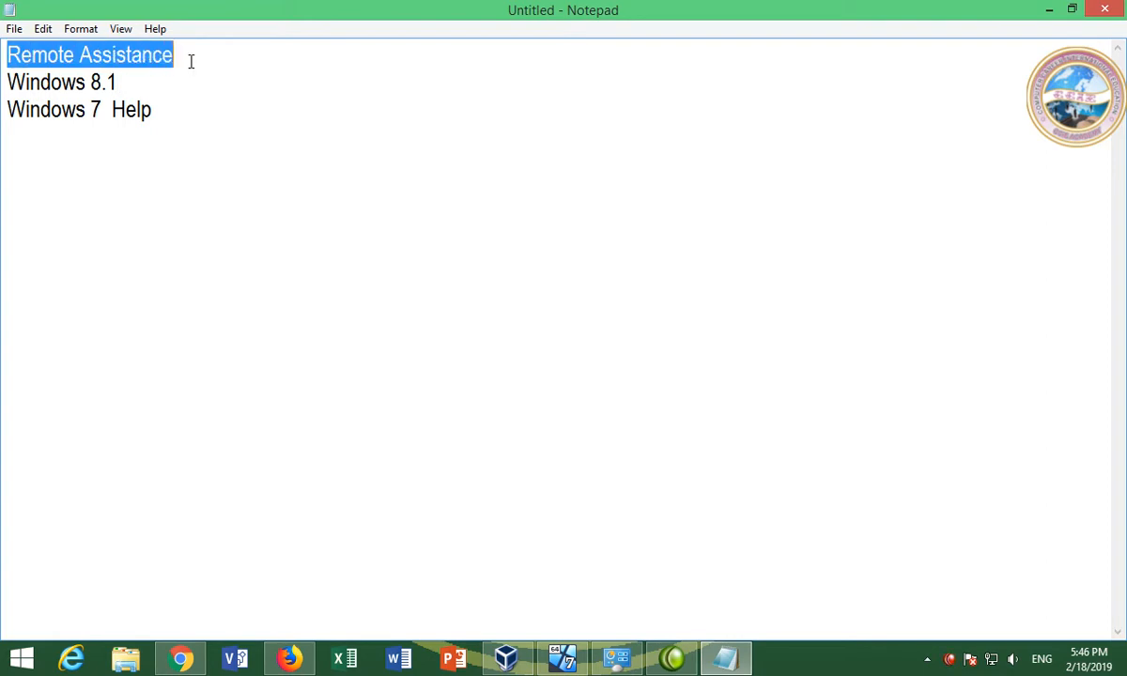
click(184, 79)
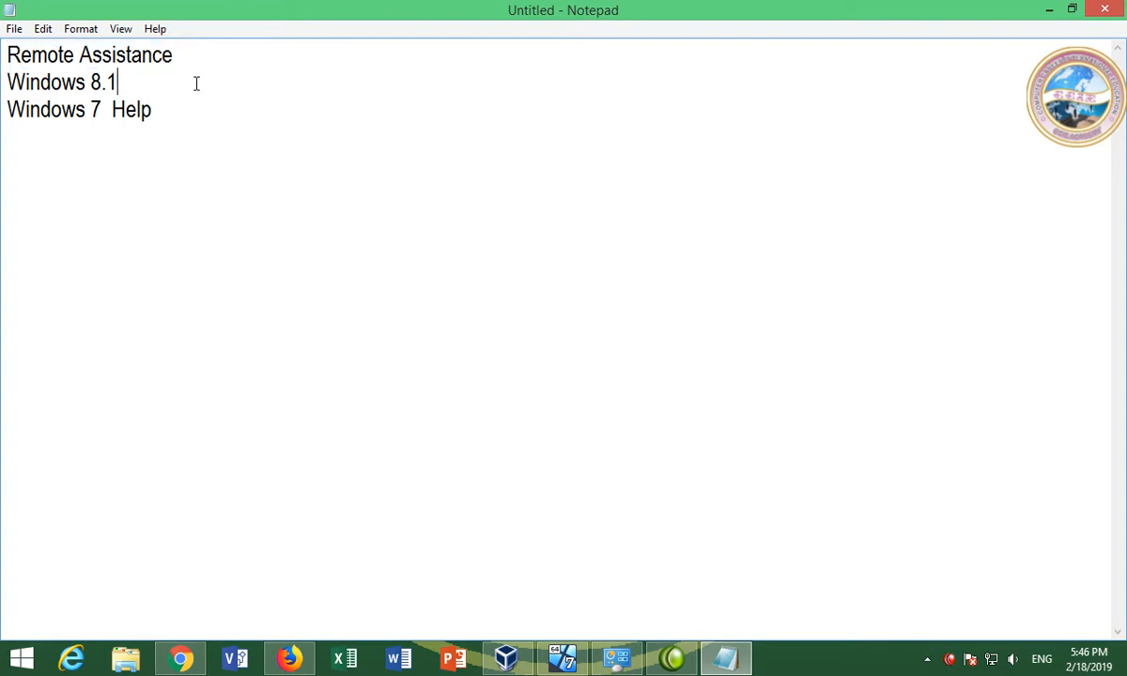
click(562, 658)
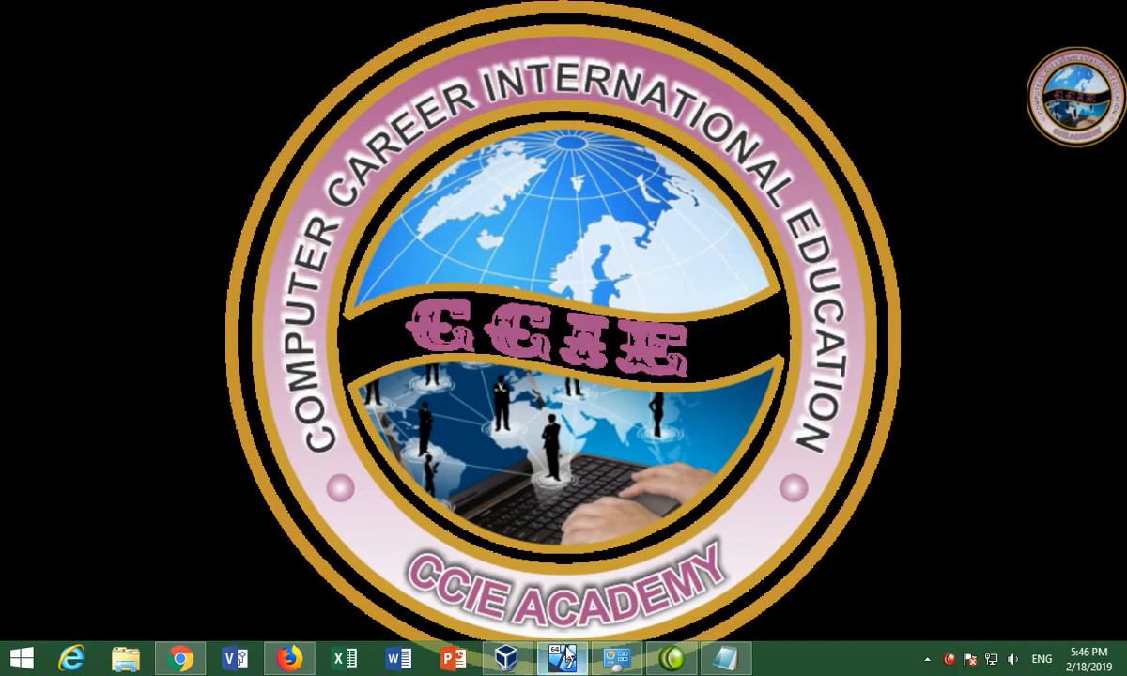
Bring the Windows7 VM forward, refresh its desktop, and open then minimize the Computer window
mouse_move(562, 658)
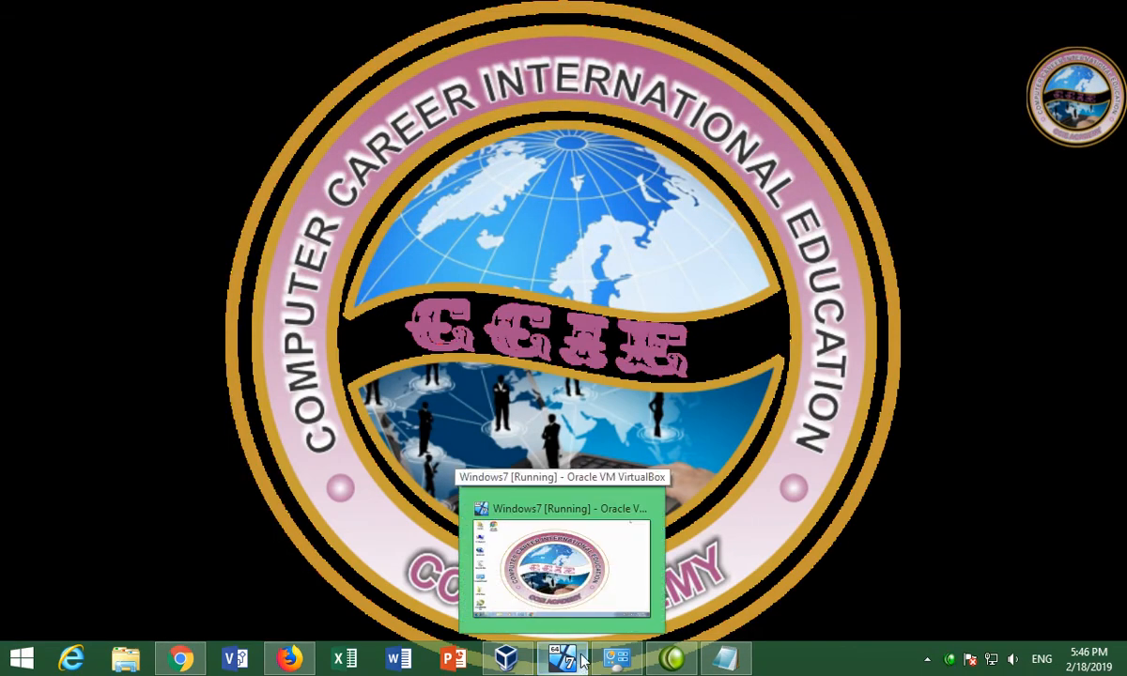
click(568, 658)
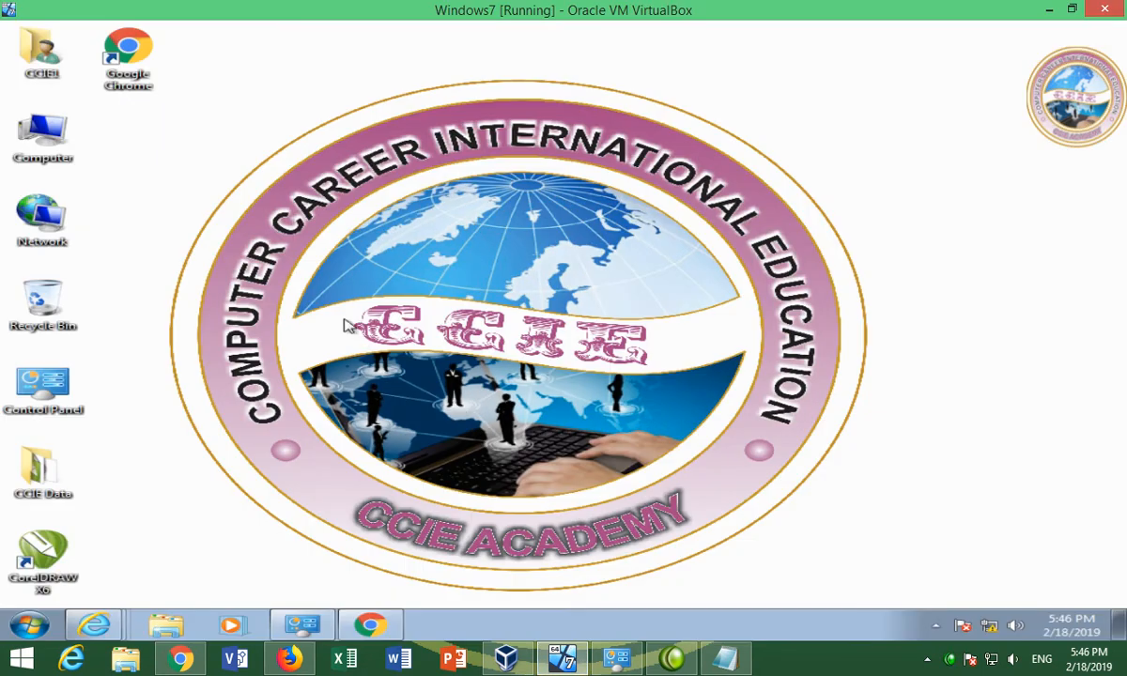
right_click(120, 294)
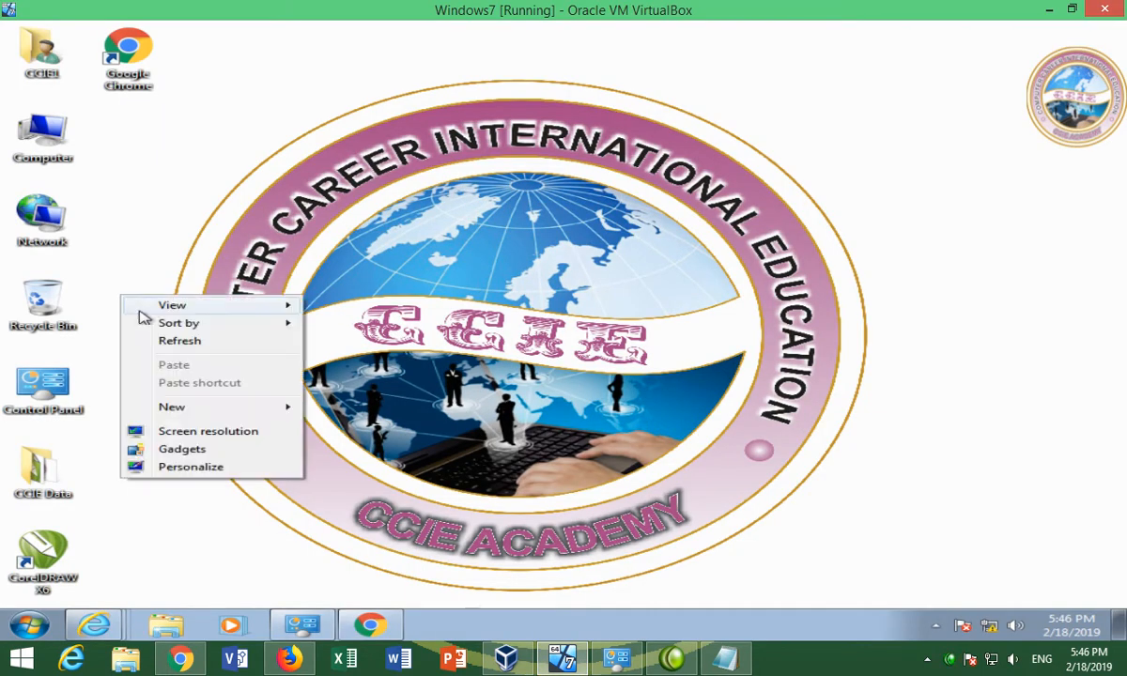
click(166, 341)
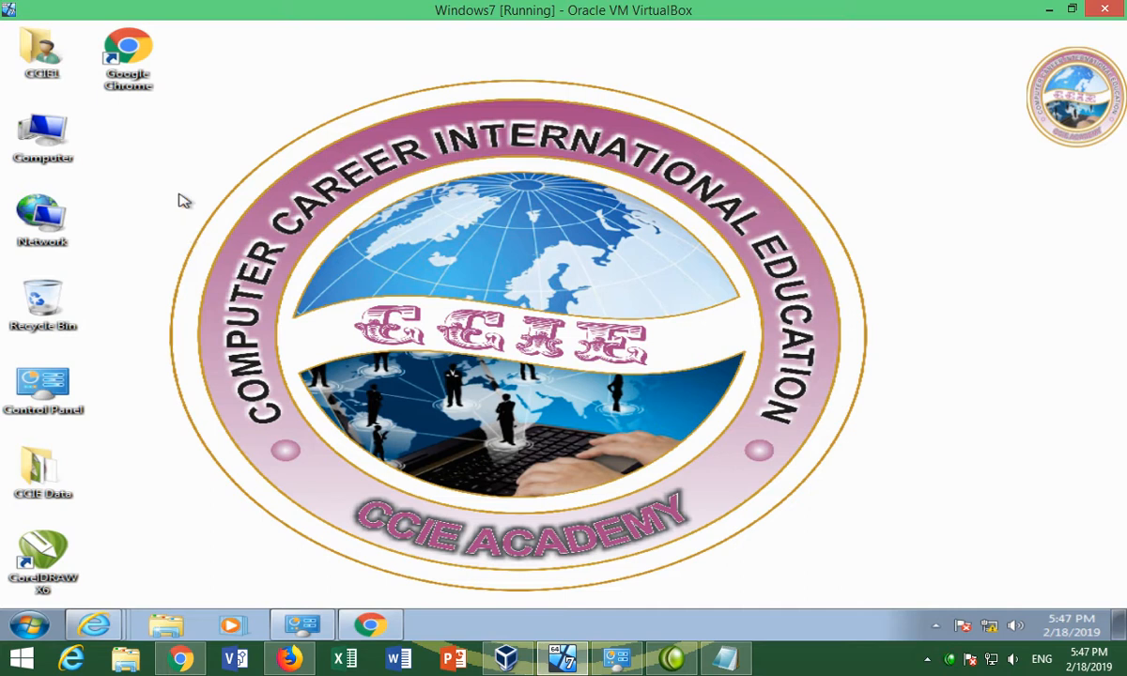
double_click(38, 137)
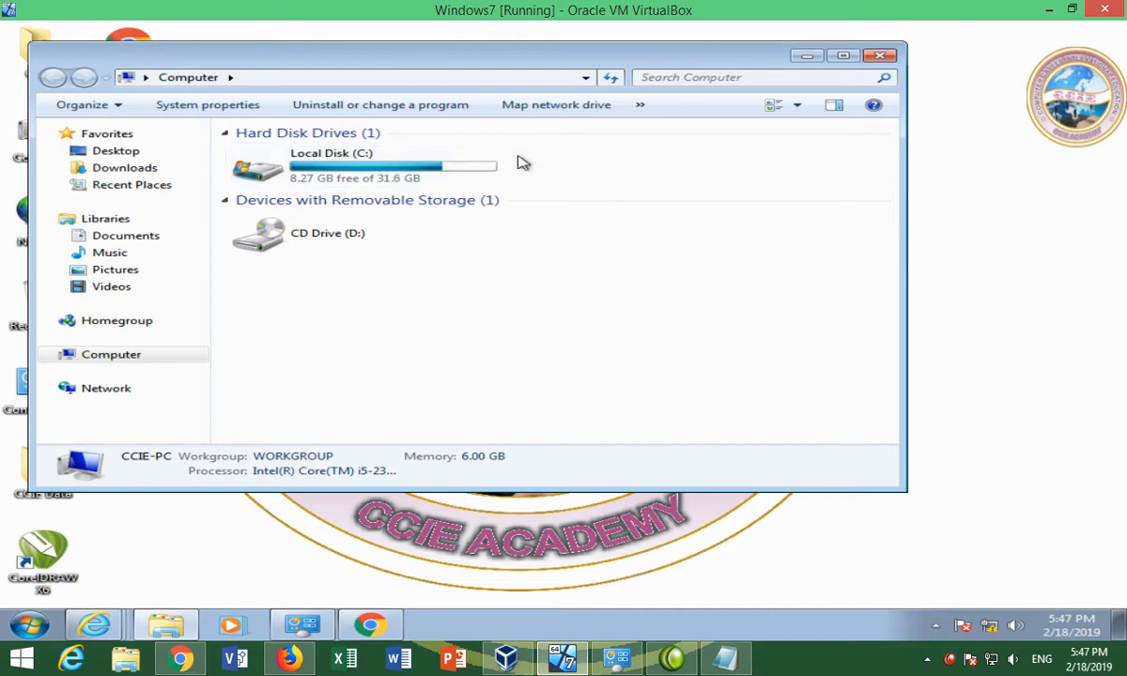
click(807, 56)
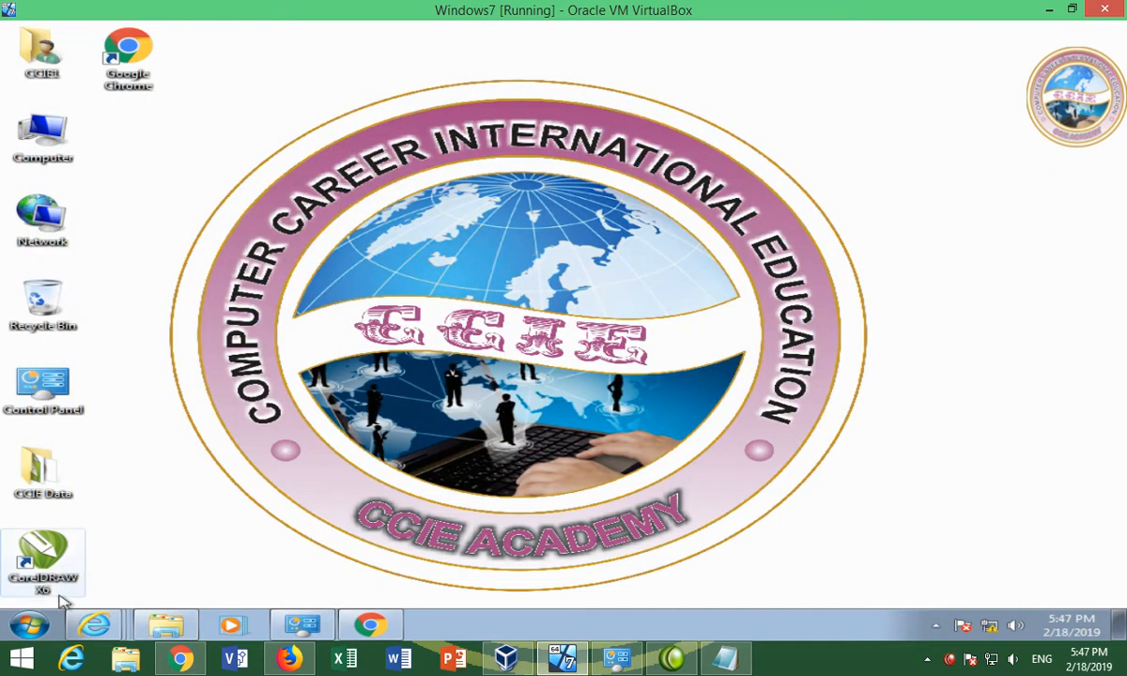
Create a new desktop folder named Remote Assistance
right_click(168, 145)
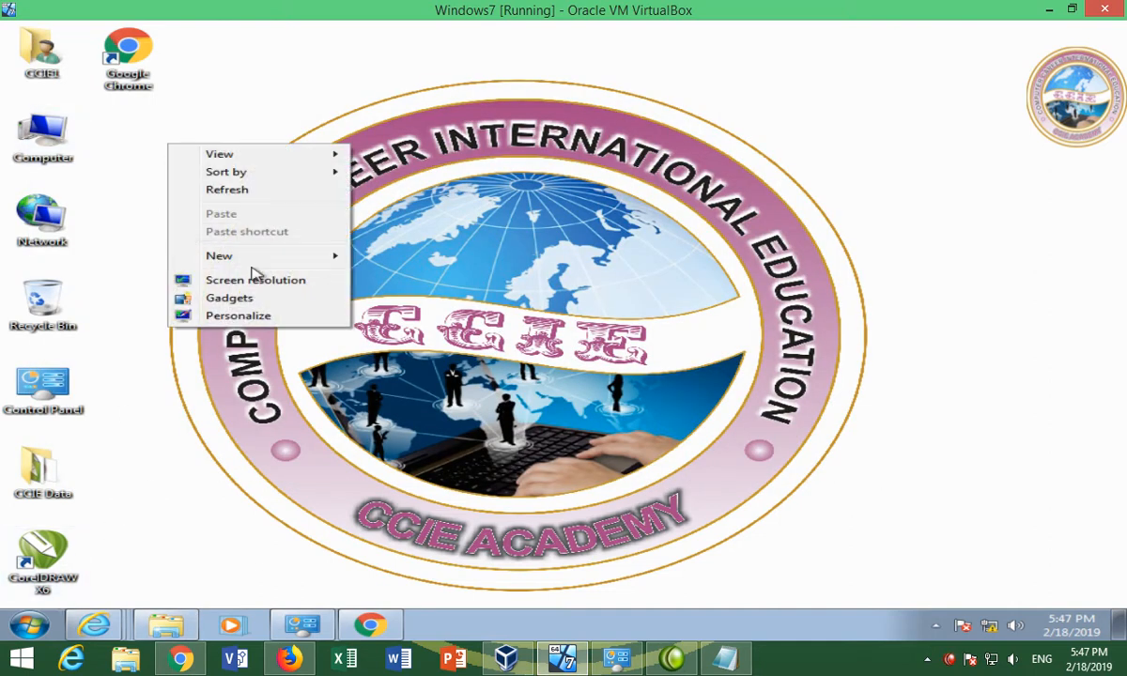
mouse_move(299, 260)
click(374, 257)
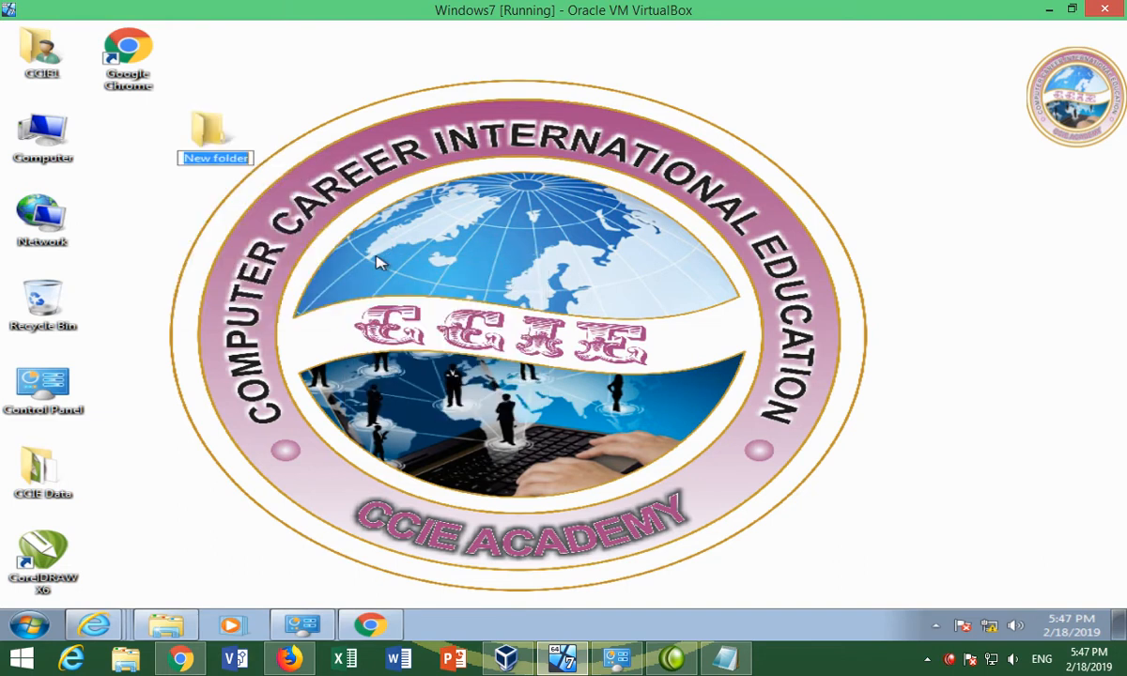
text(Remote)
key(Return)
text(Assist)
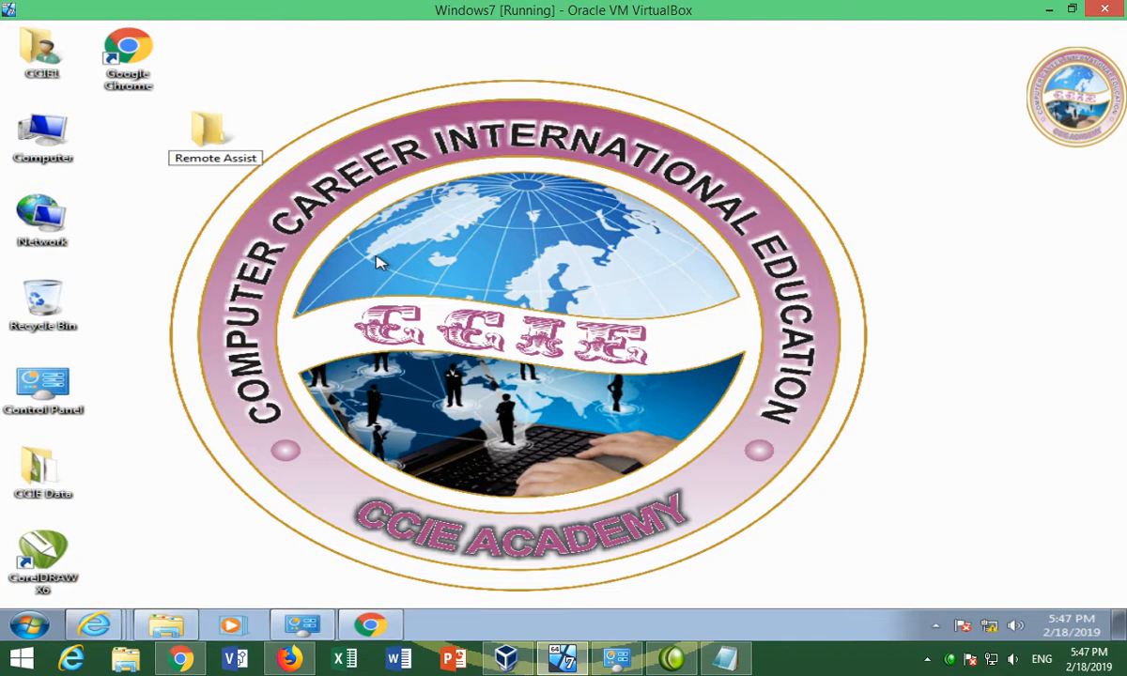
text(ance)
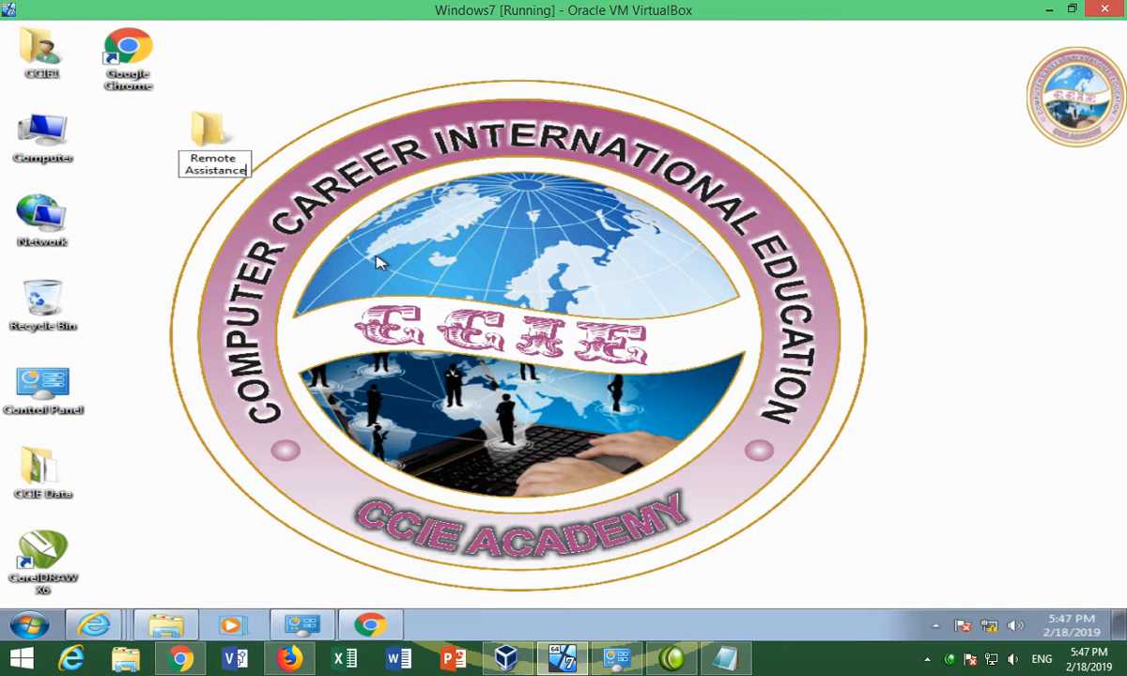
key(Return)
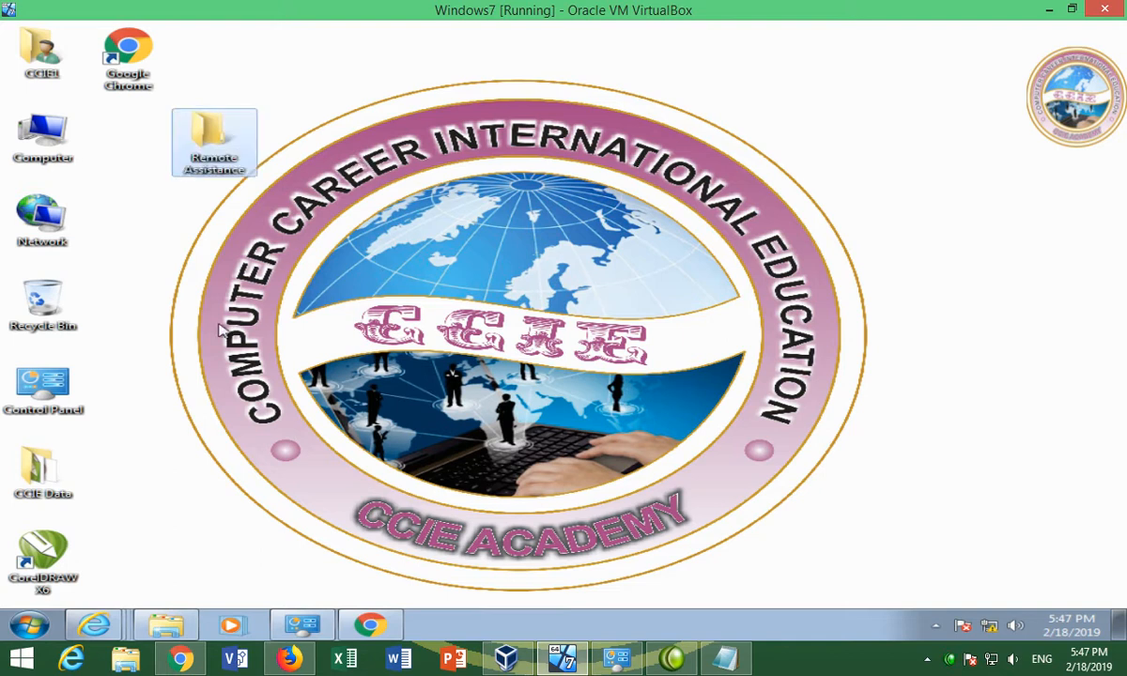
Launch Windows Remote Assistance by running msra from the Run box
click(31, 622)
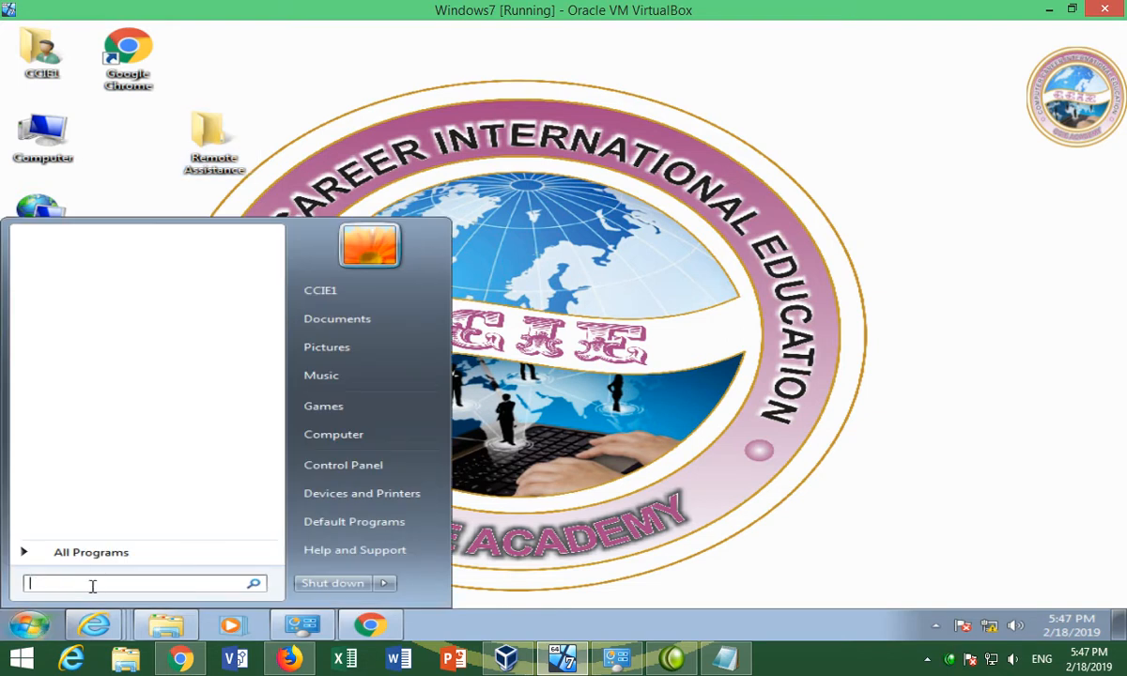
key(super+r)
text(msra)
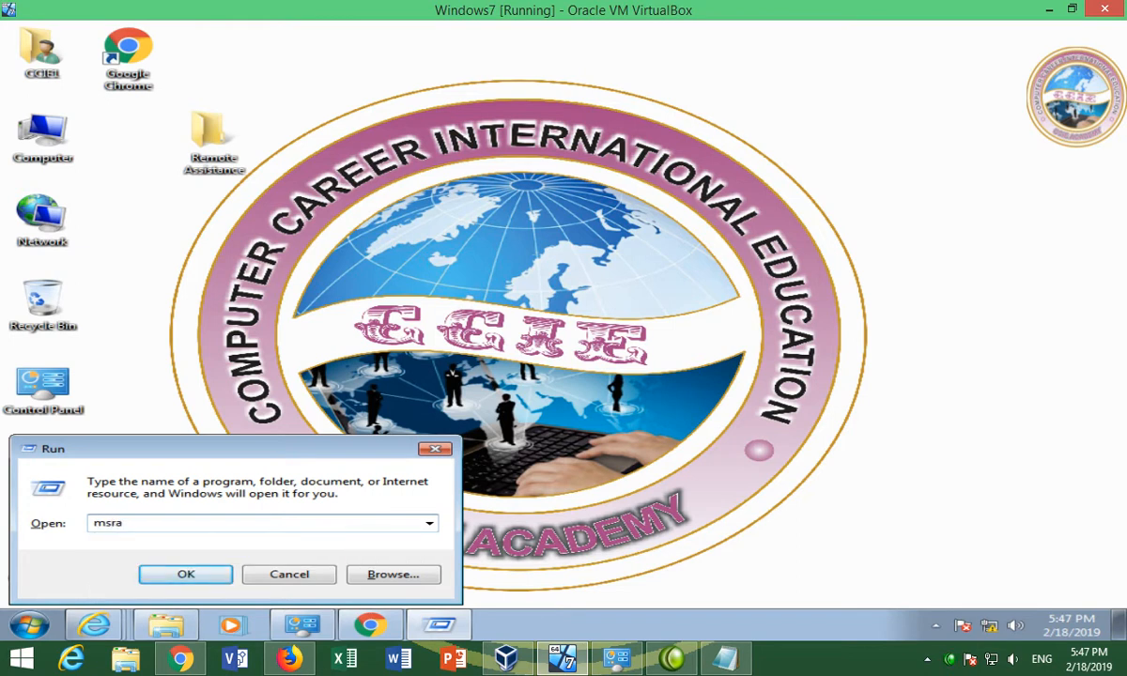
key(Return)
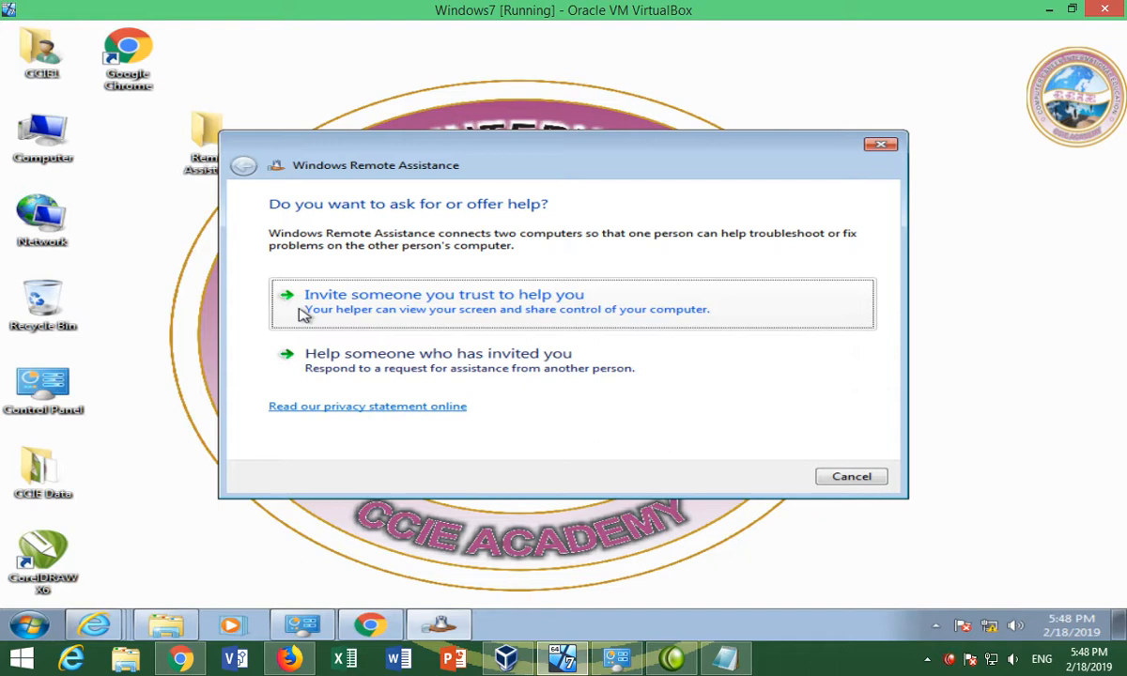
Choose 'Invite someone you trust to help you' in the Remote Assistance wizard
click(302, 315)
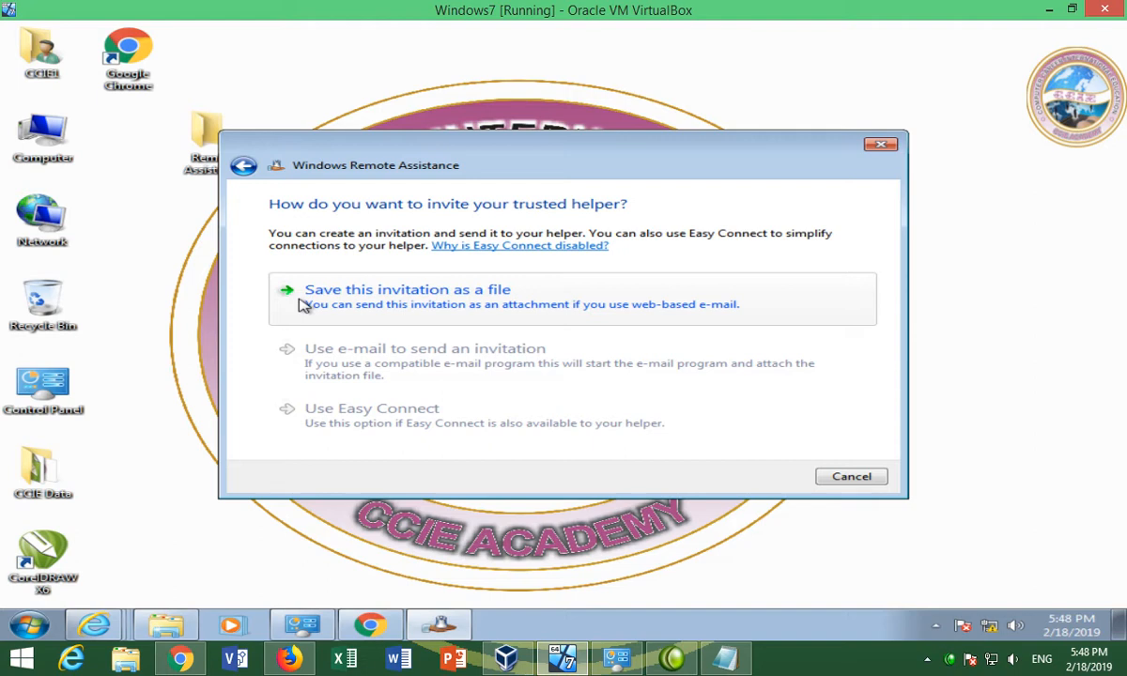
Save the invitation file as Invitation inside Desktop > Remote Assistance
click(297, 299)
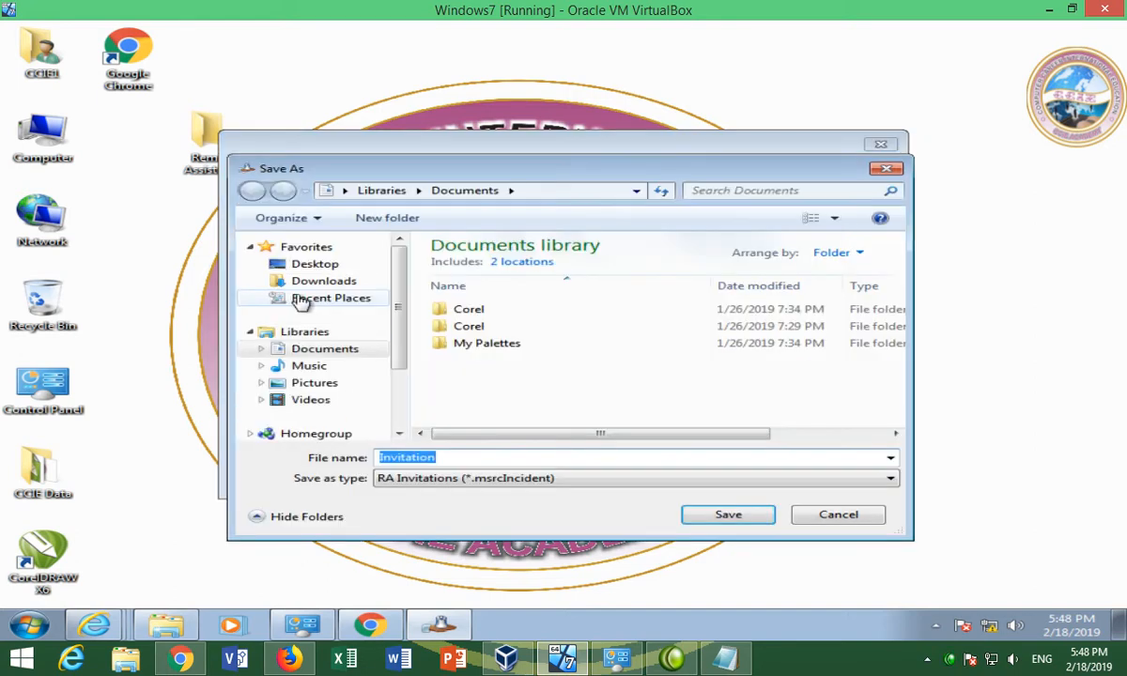
click(331, 267)
click(522, 346)
key(r)
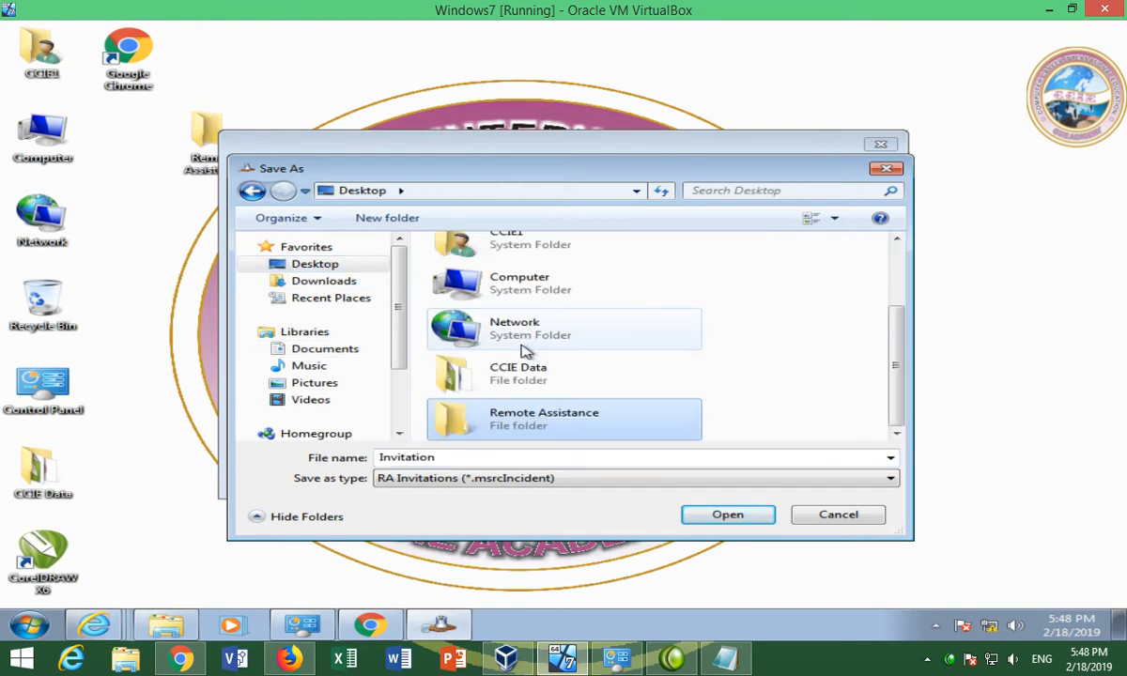
double_click(550, 418)
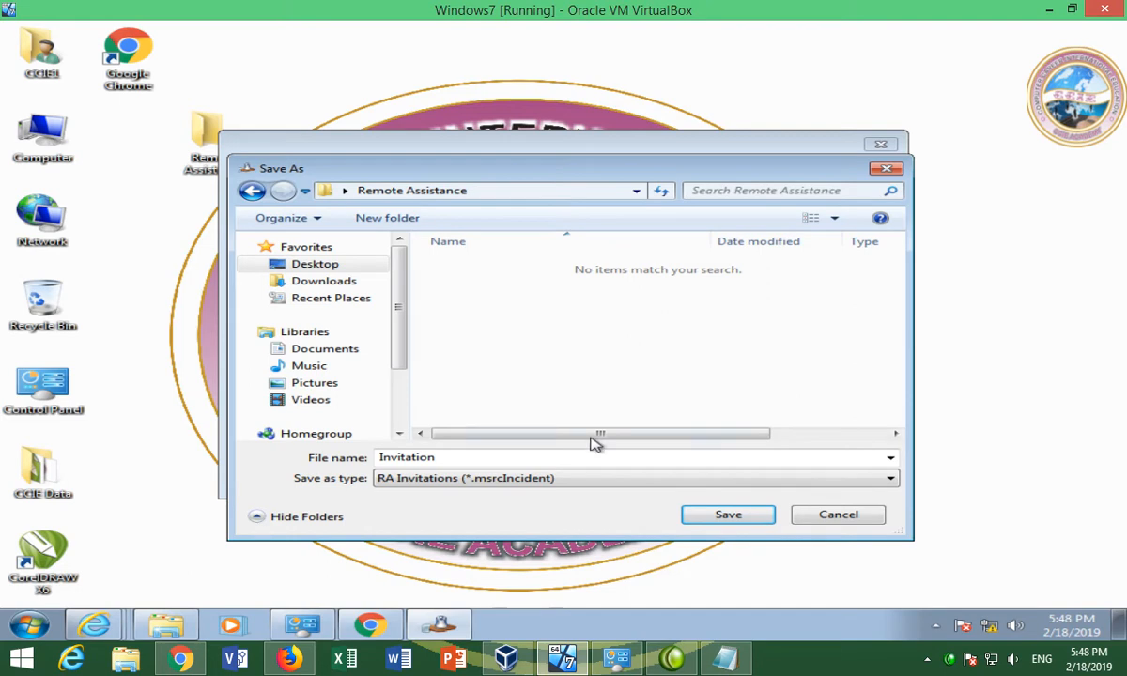
click(727, 515)
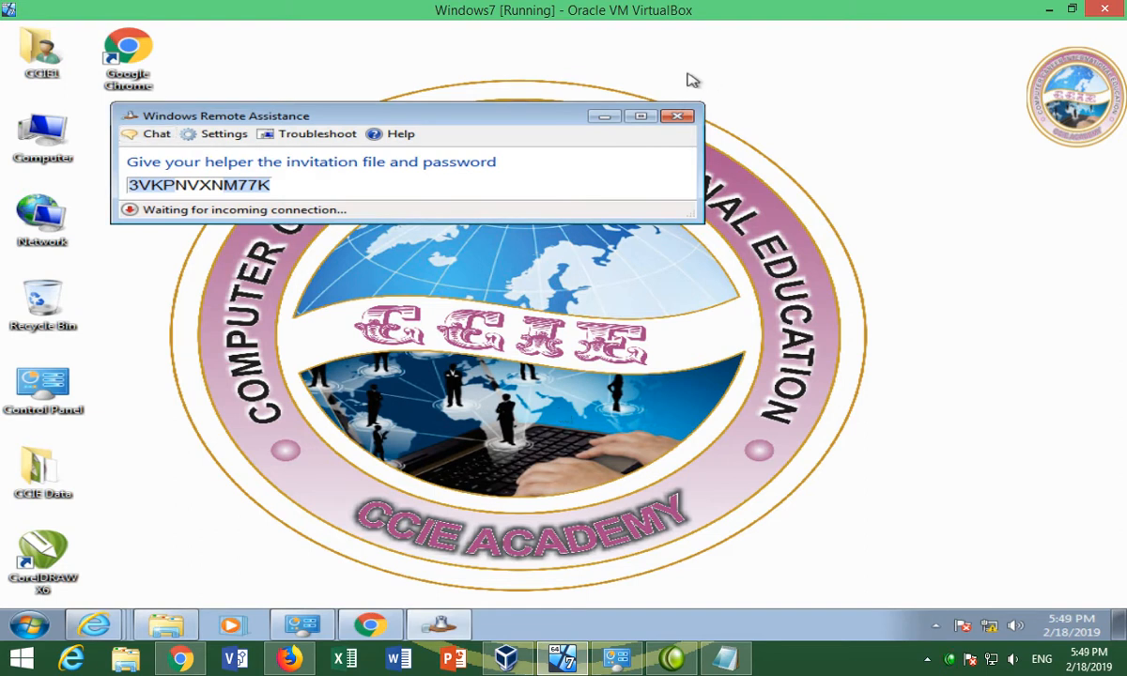
Copy the invitation password to the clipboard and minimize Remote Assistance
double_click(141, 186)
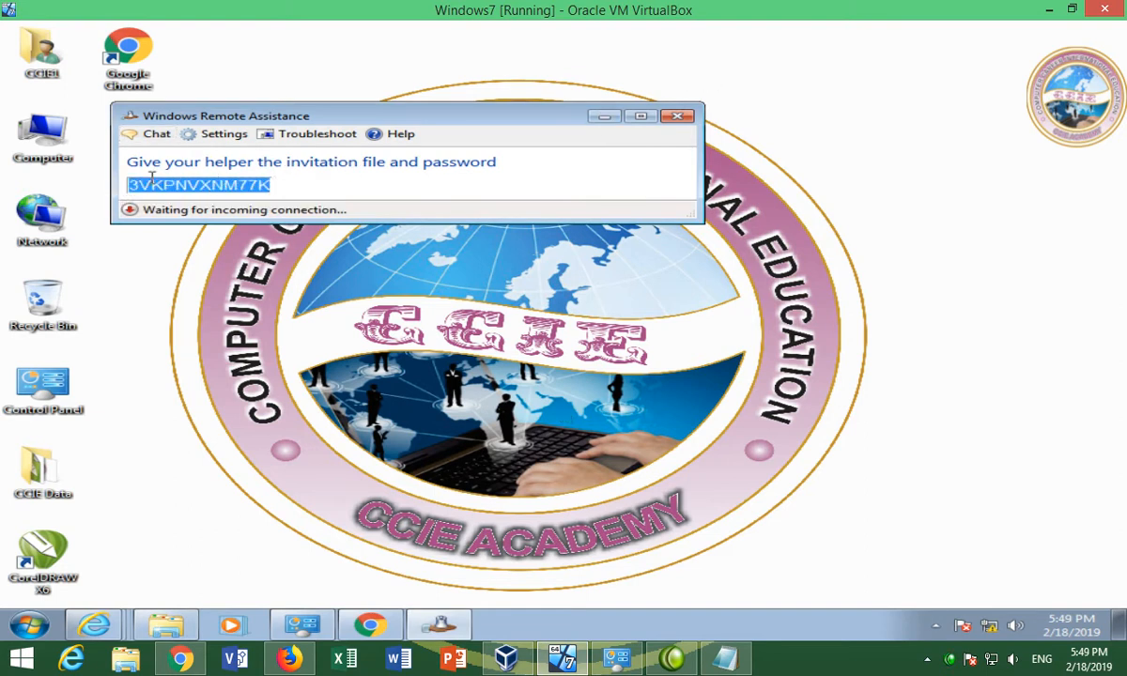
right_click(158, 190)
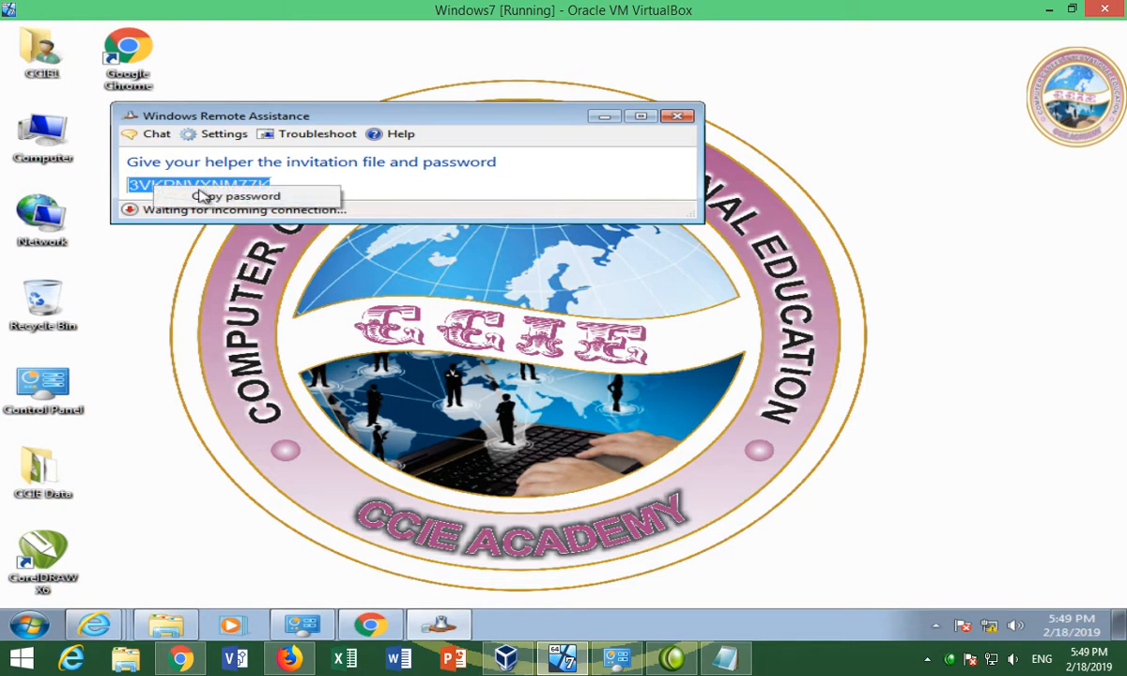
click(179, 194)
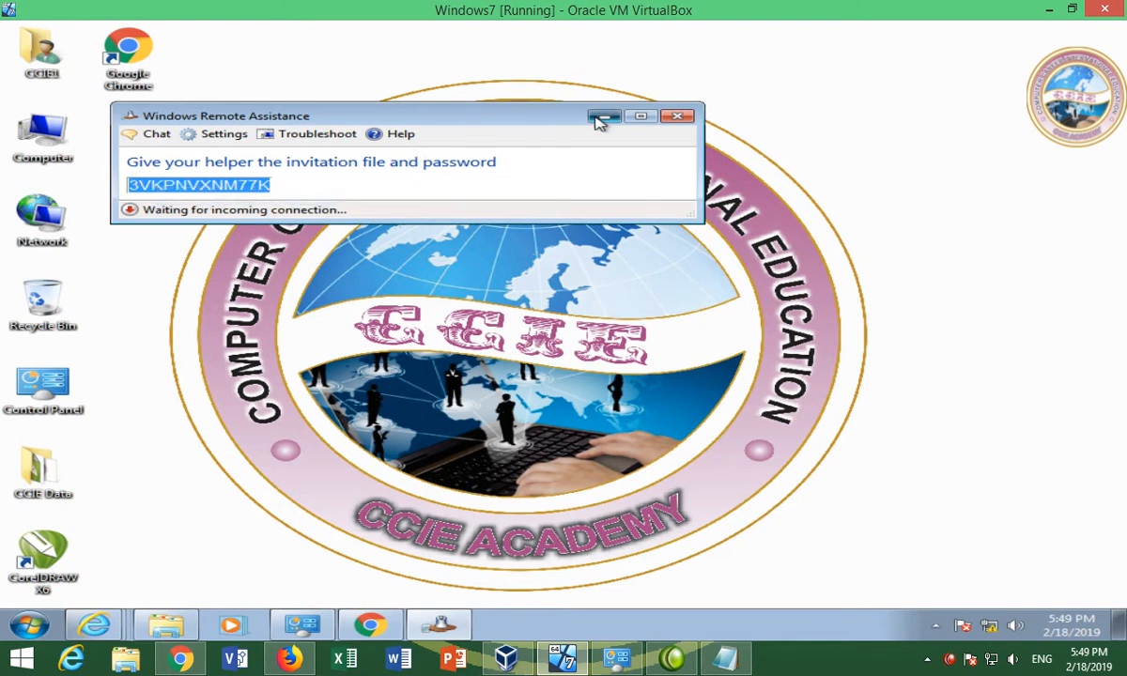
click(601, 116)
Create and save a text document named key in the Remote Assistance folder, then refresh the desktop
double_click(199, 166)
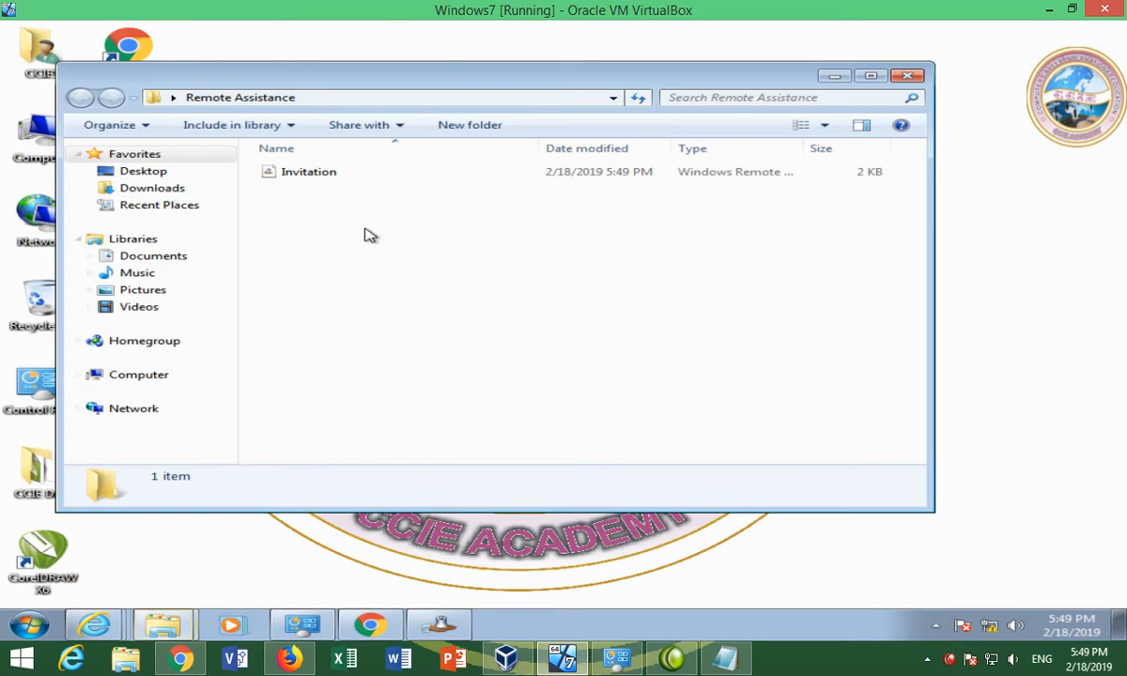
right_click(376, 260)
mouse_move(489, 461)
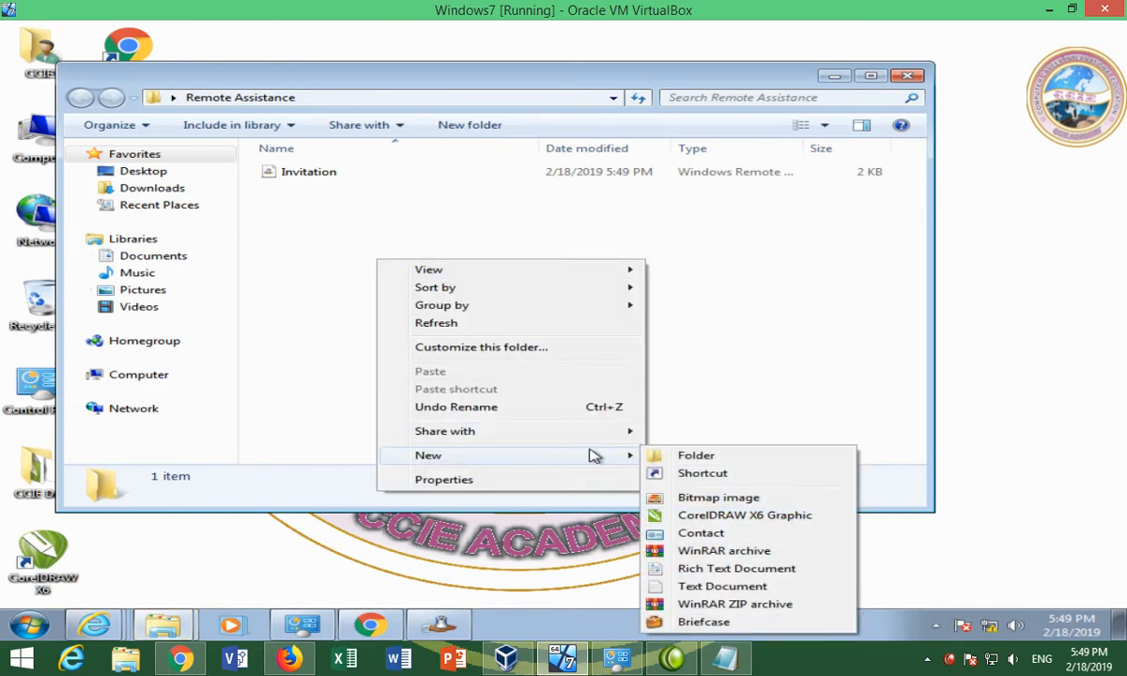
click(703, 578)
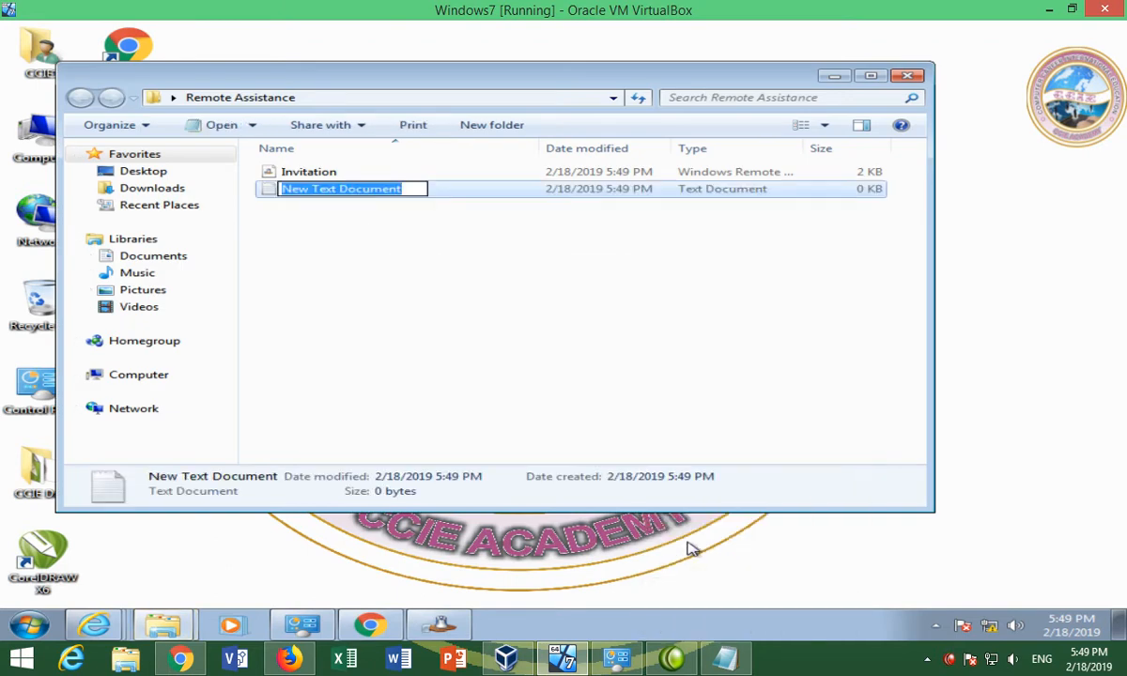
text(key)
key(Return)
key(Return)
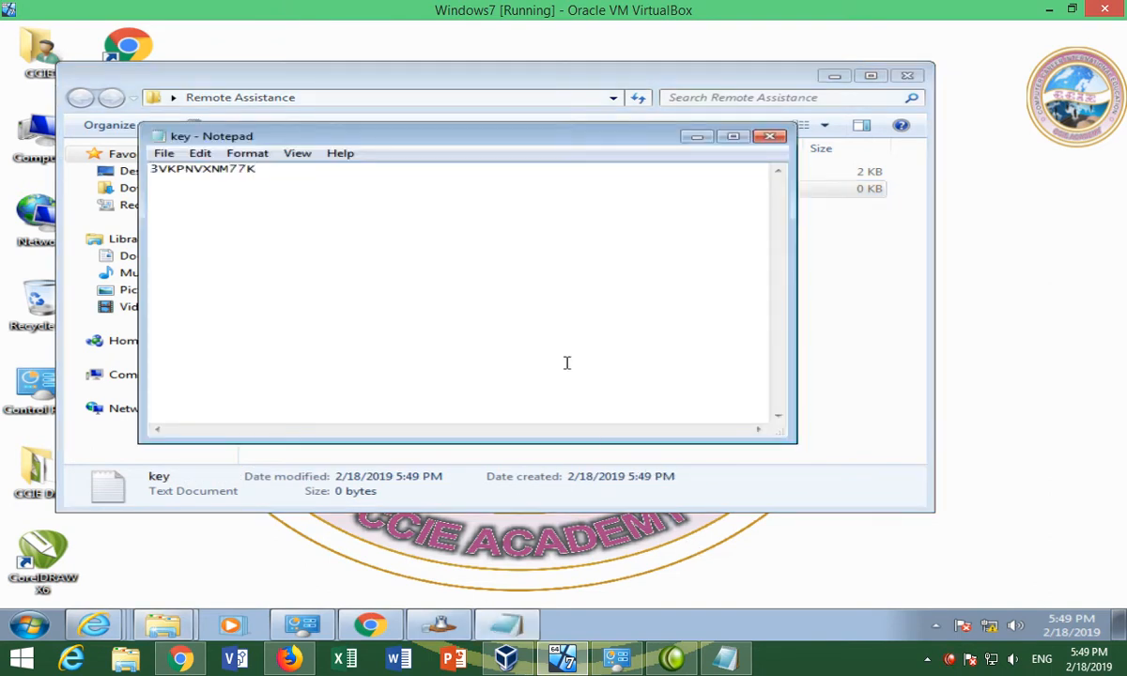
click(769, 138)
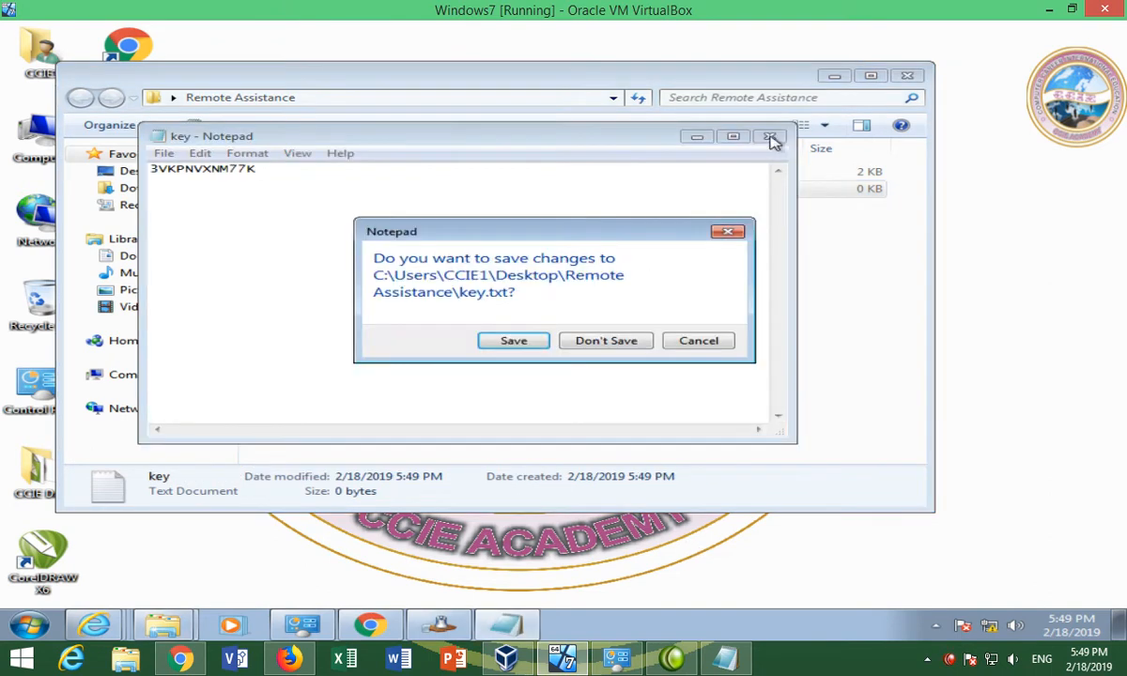
click(514, 341)
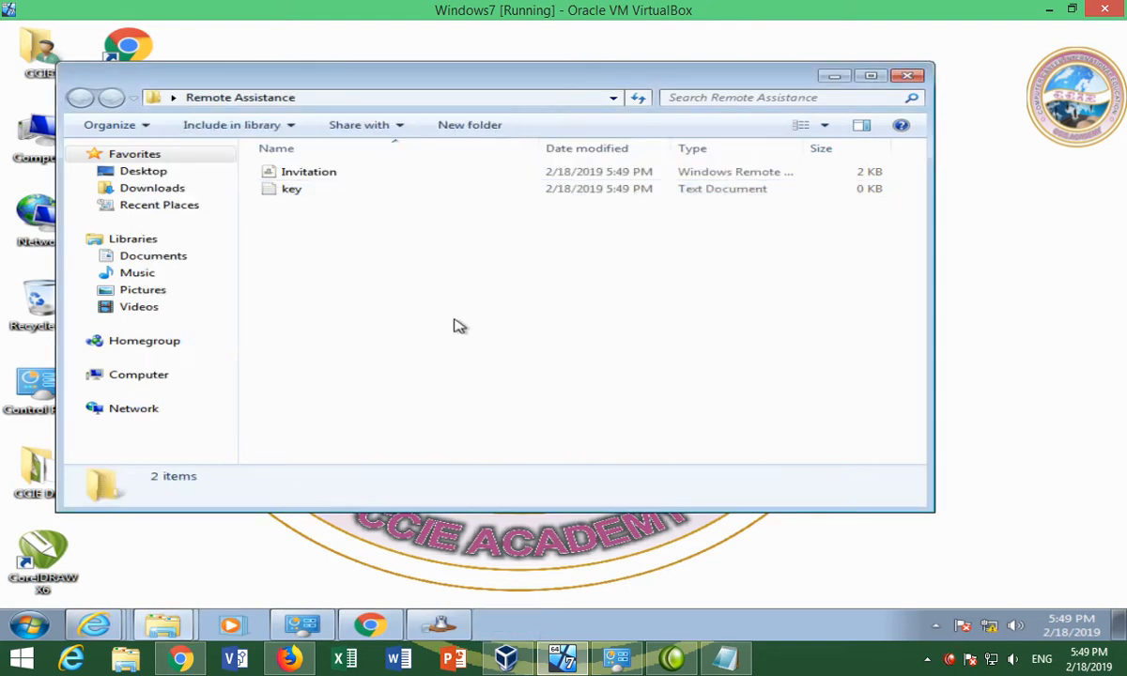
click(839, 81)
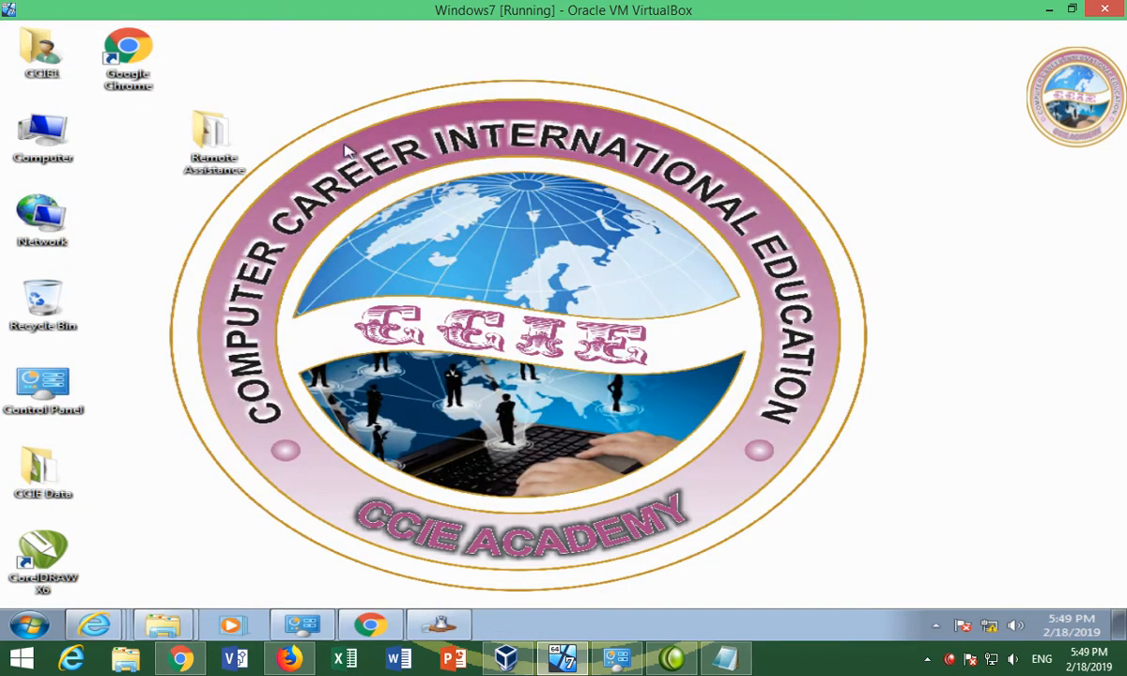
right_click(298, 90)
click(356, 135)
click(29, 625)
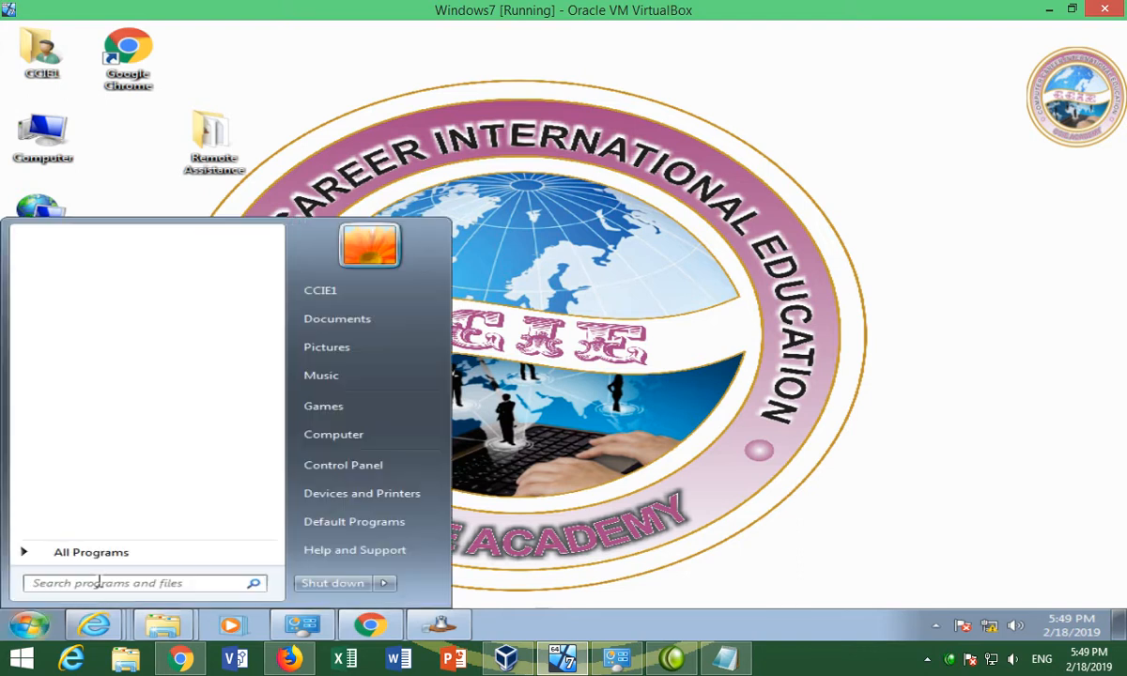
text(ping)
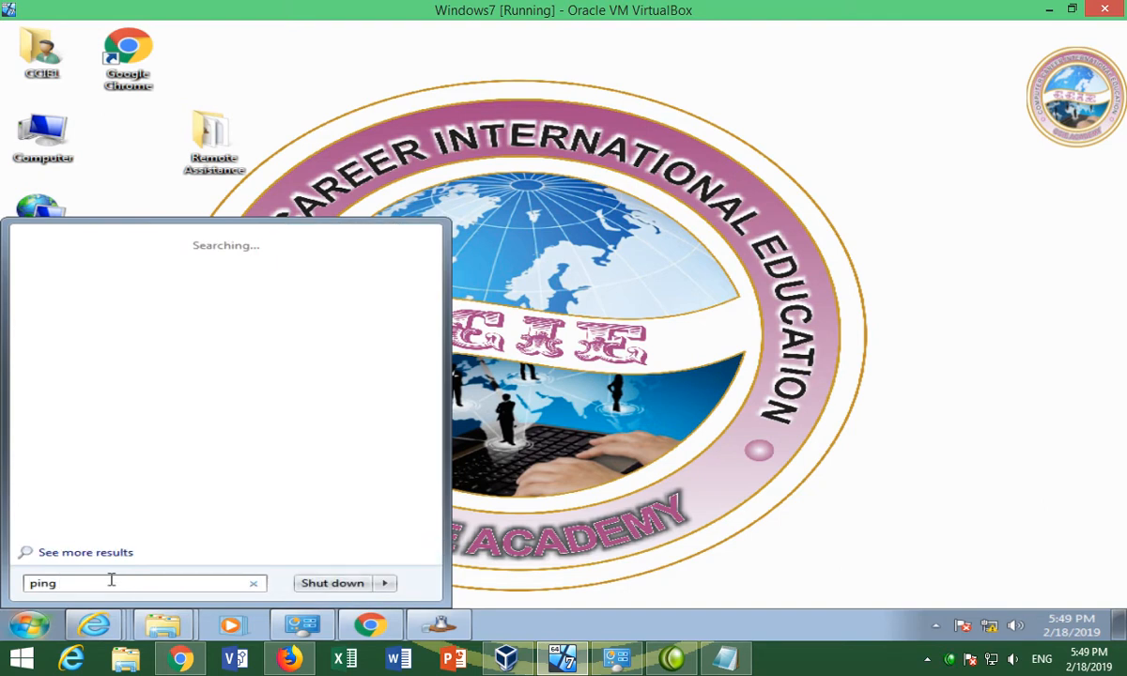
text( 8.8.8.8)
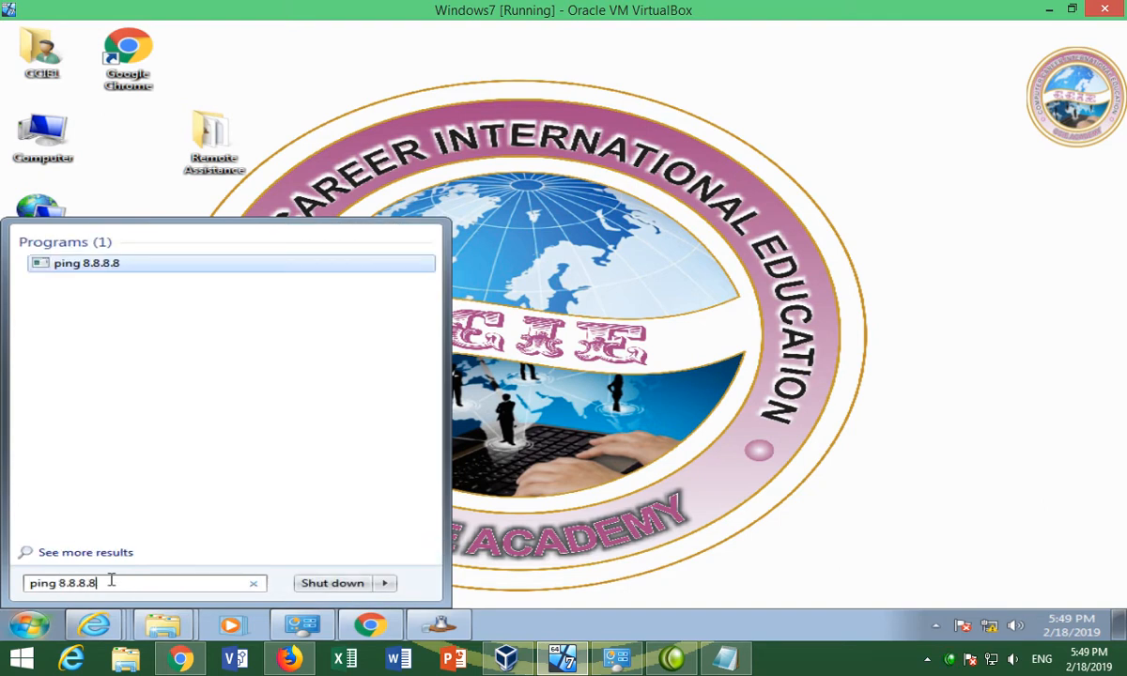
key(Return)
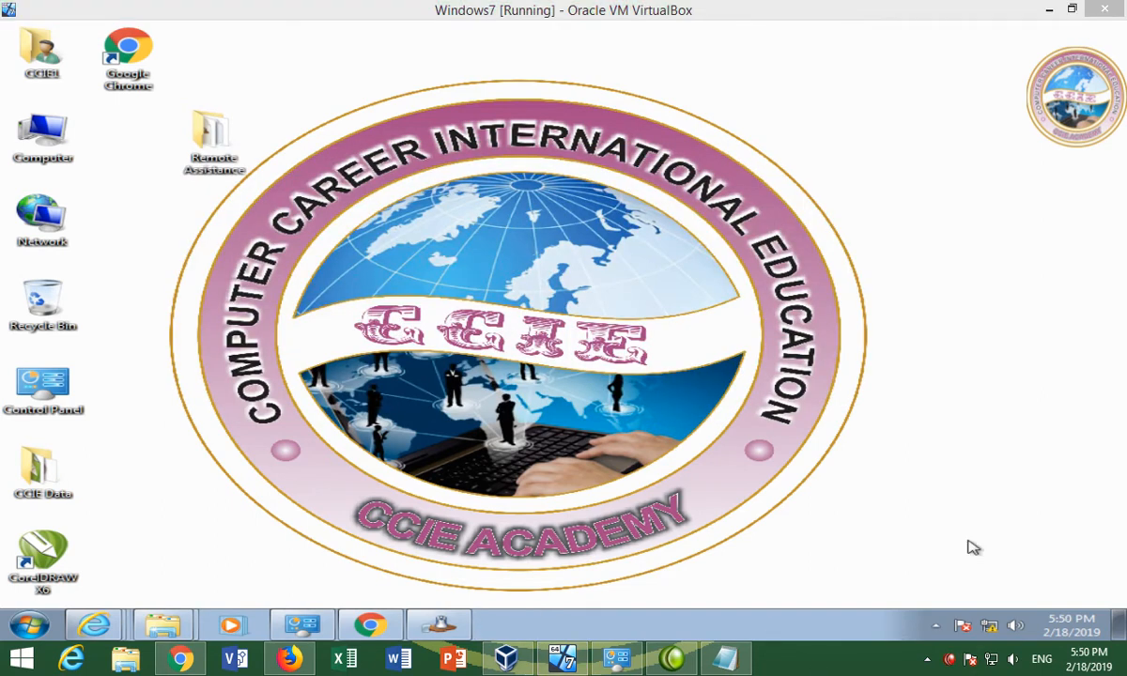
right_click(991, 627)
click(998, 617)
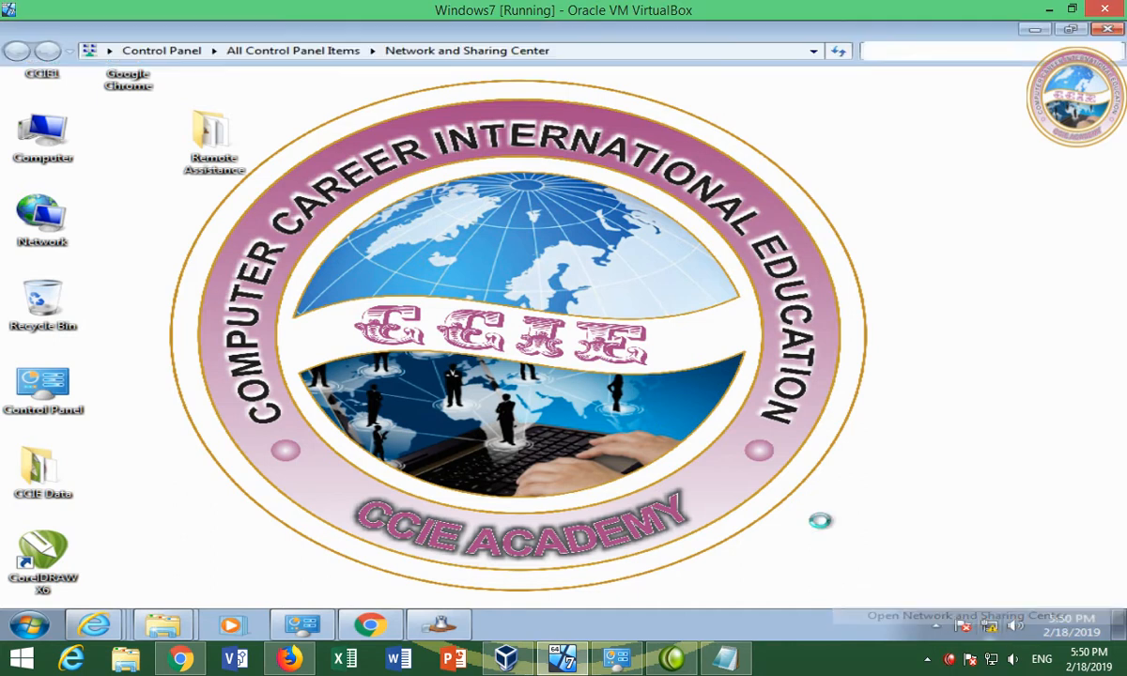
click(141, 113)
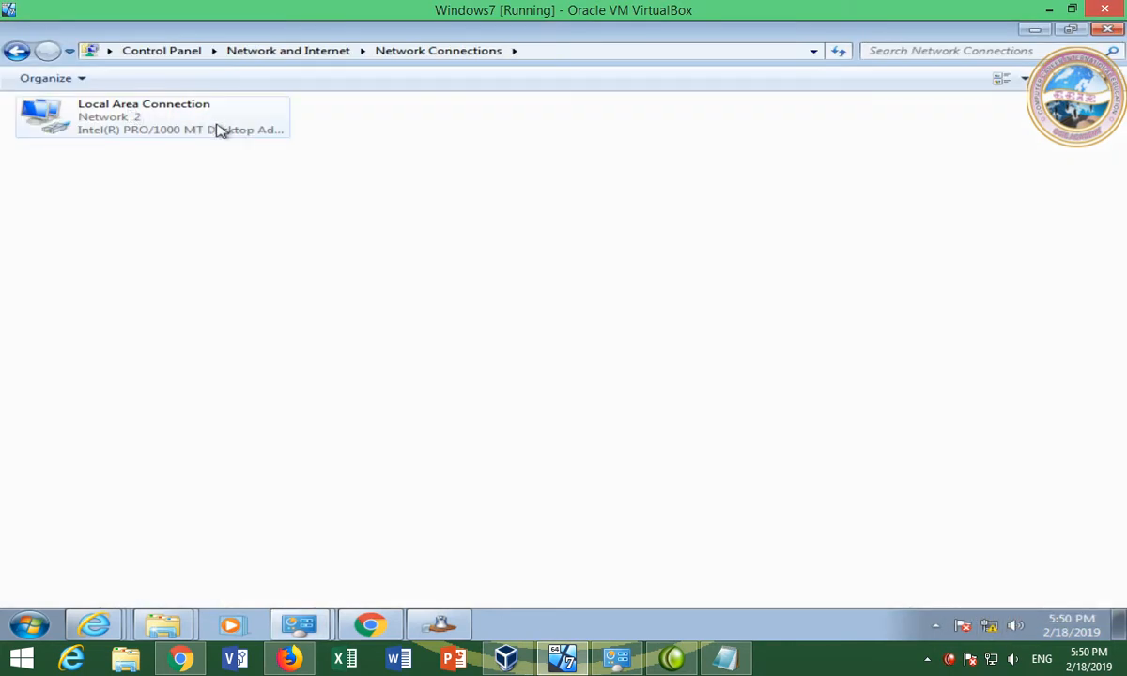
double_click(216, 129)
click(442, 311)
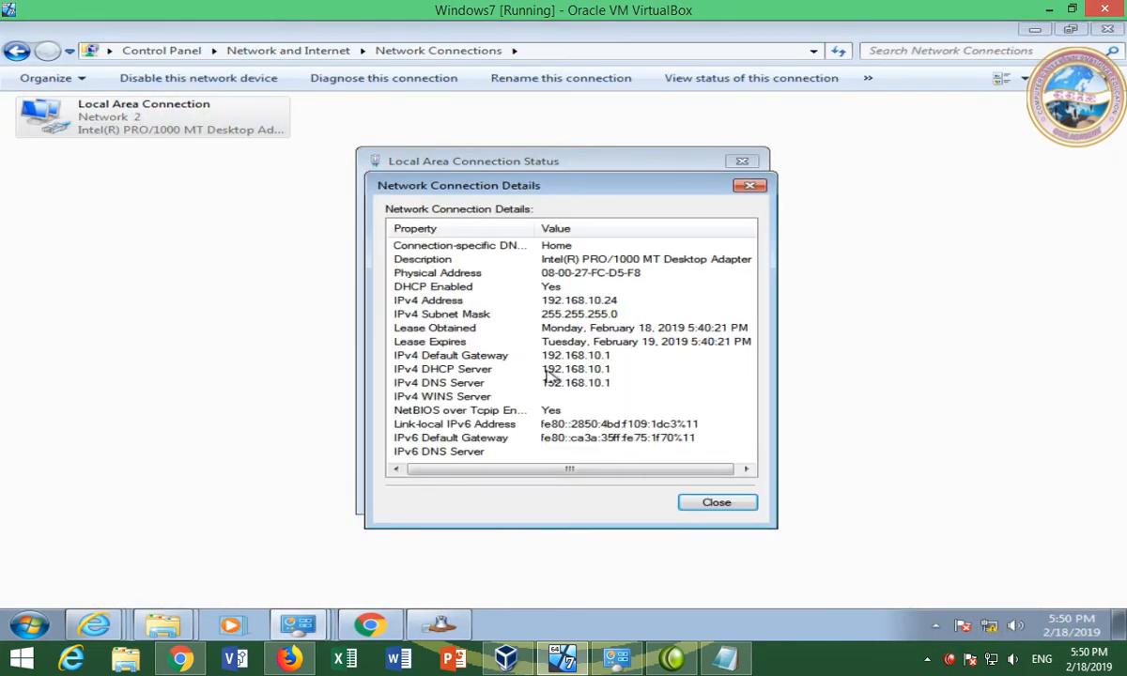
click(712, 503)
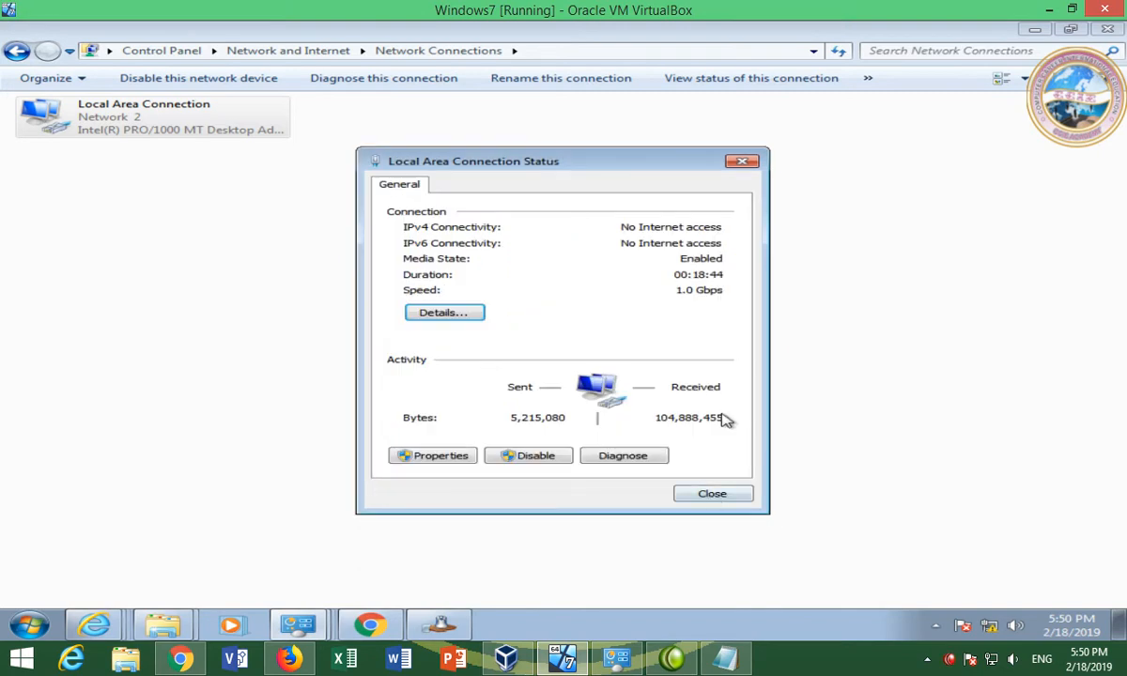
click(718, 494)
click(775, 359)
click(1033, 31)
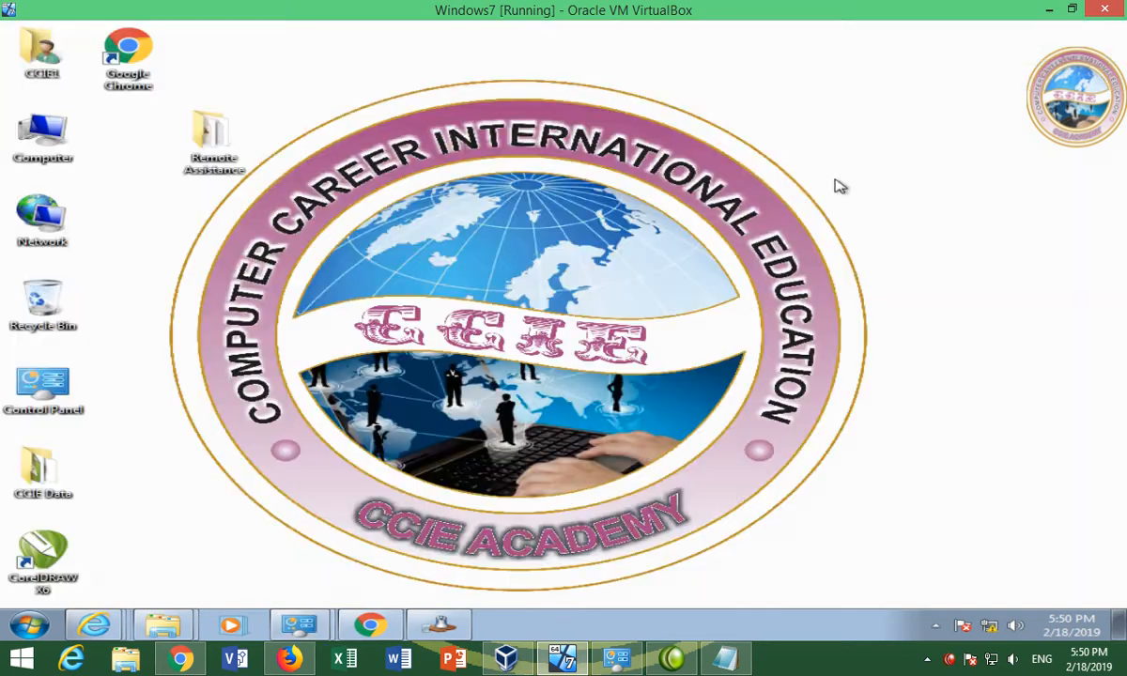
drag(308, 88, 187, 232)
Check the Remote Assistance folder, minimize it, and restore the Gmail inbox from the taskbar
click(270, 271)
double_click(214, 160)
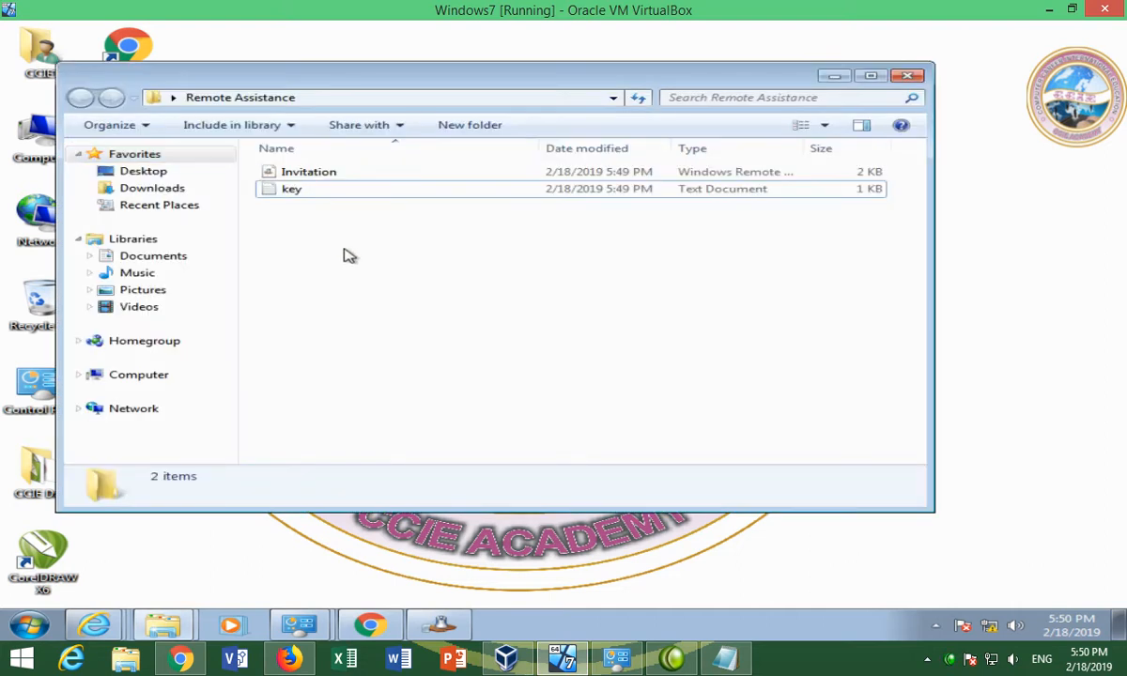
click(834, 79)
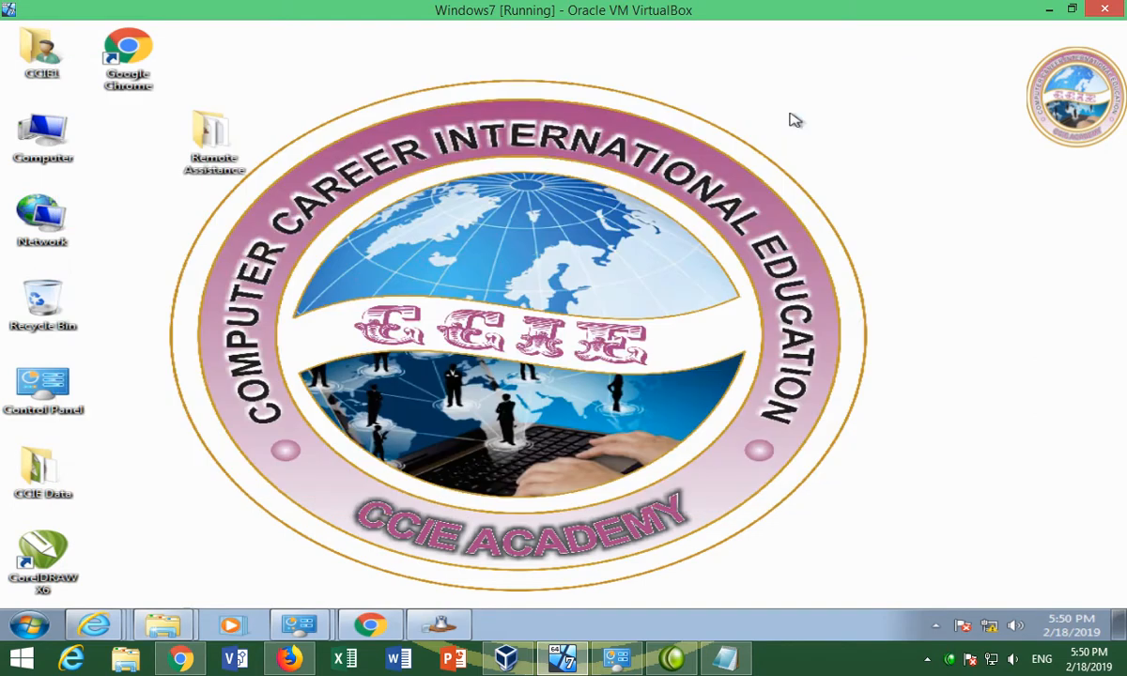
click(370, 625)
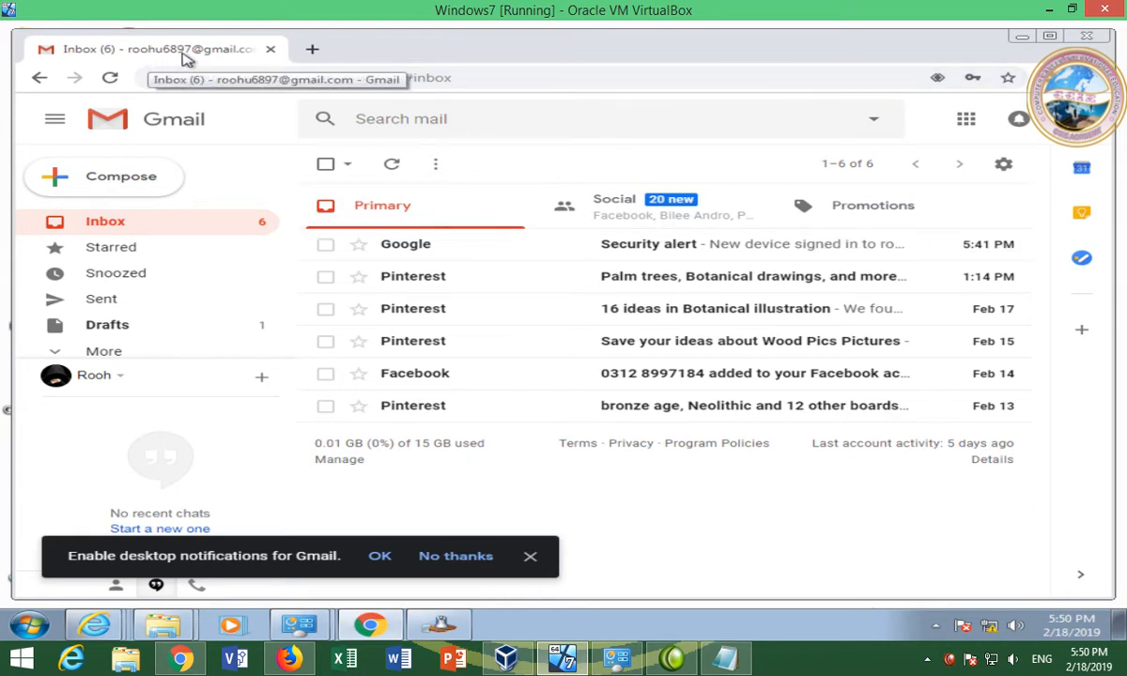
Compose a message to the helper's e-mail address with subject 'Help for my computer'
click(136, 179)
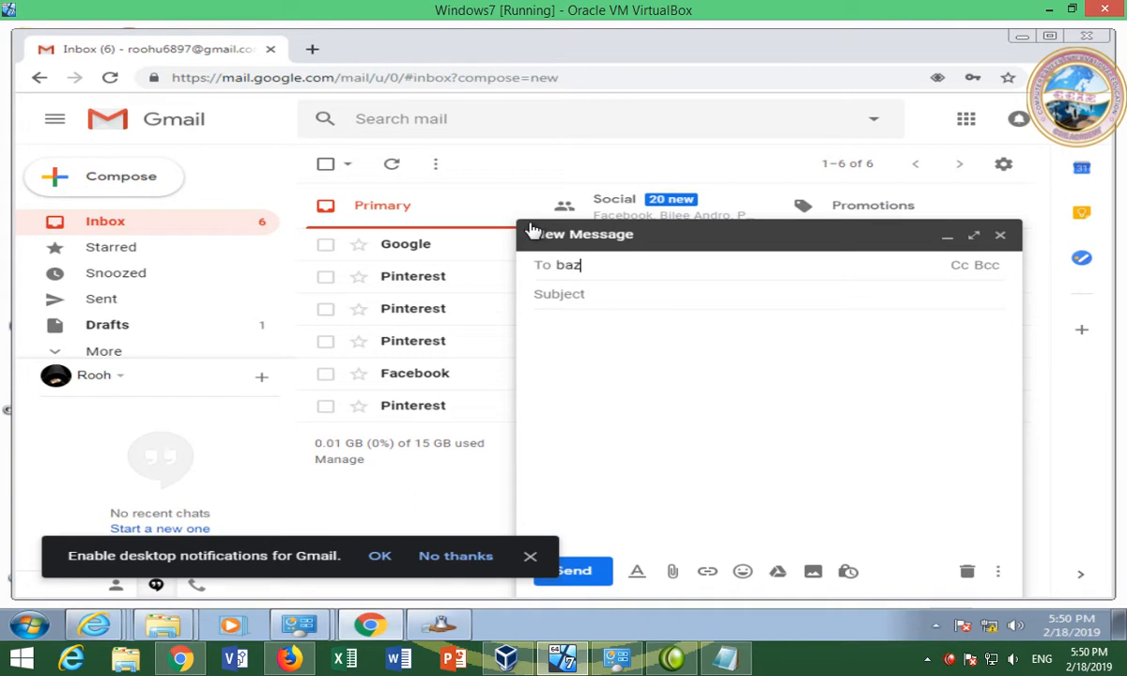
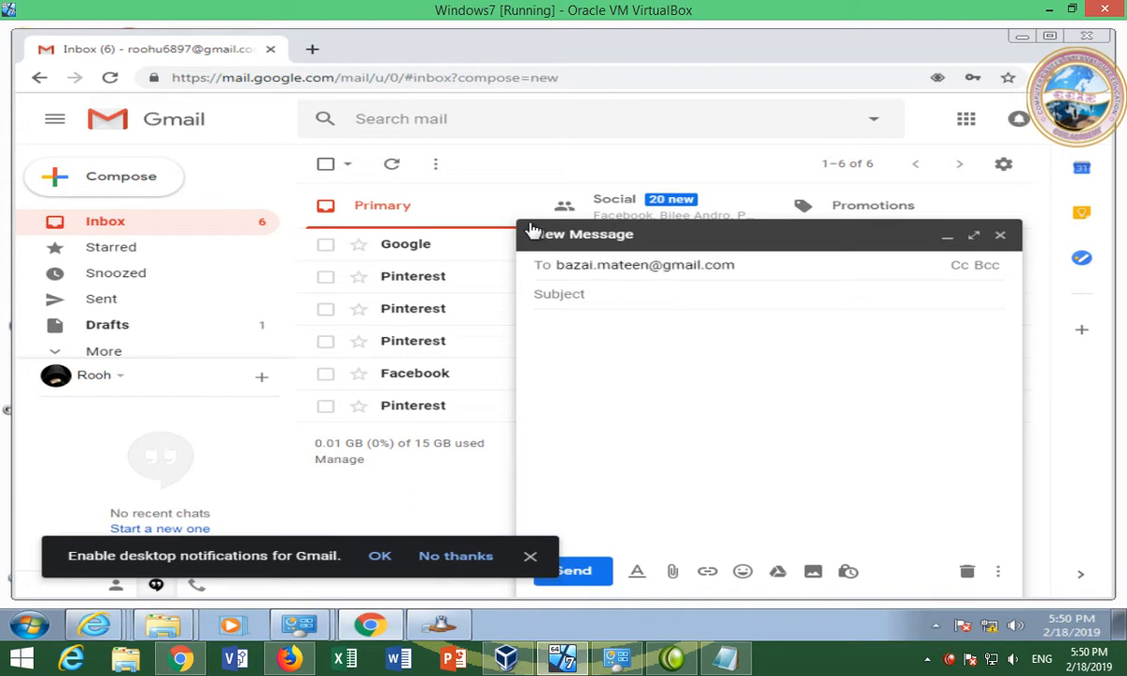
click(593, 293)
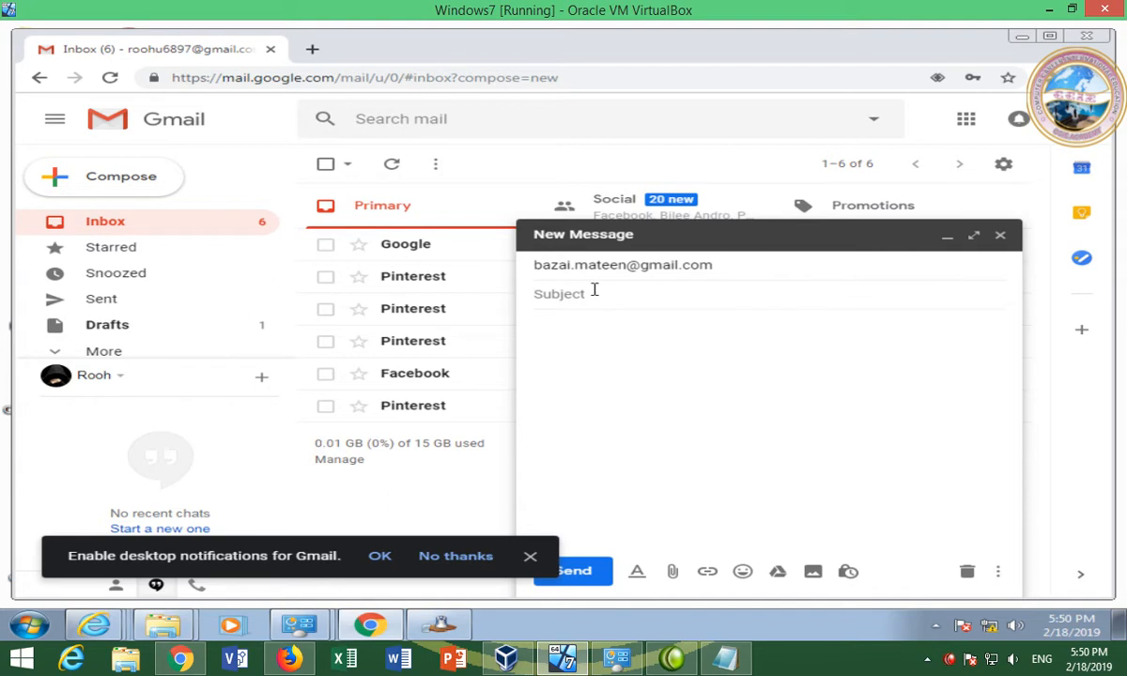
text(Help)
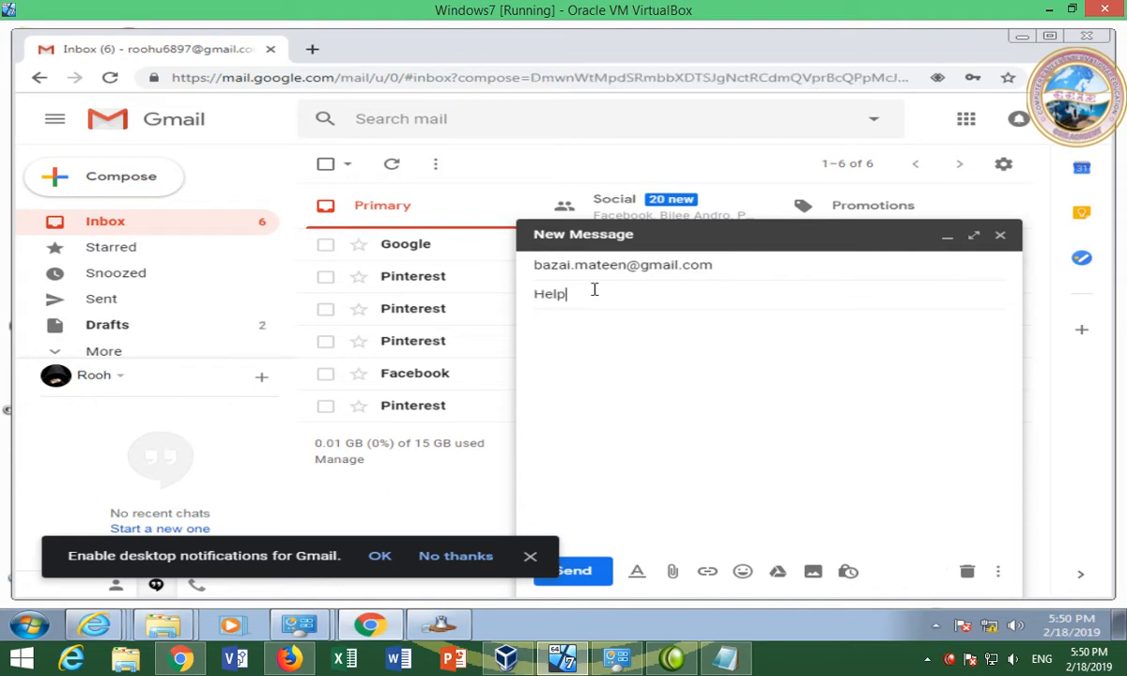
text( for)
key(BackSpace)
key(BackSpace)
key(BackSpace)
text(uter)
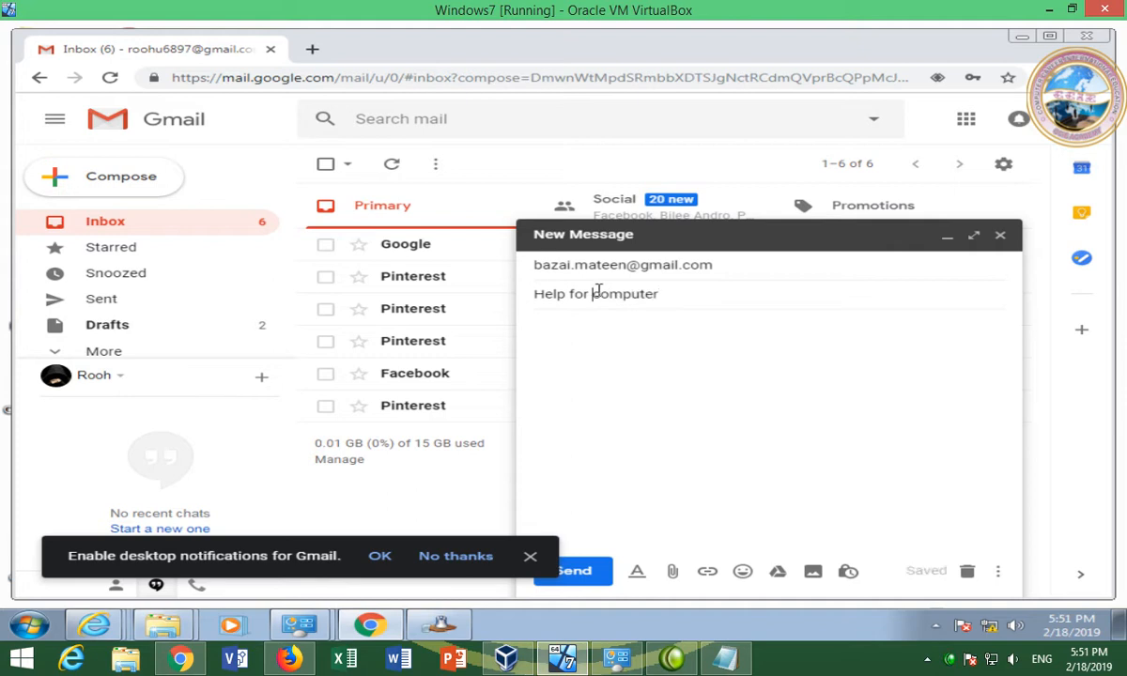
text(my)
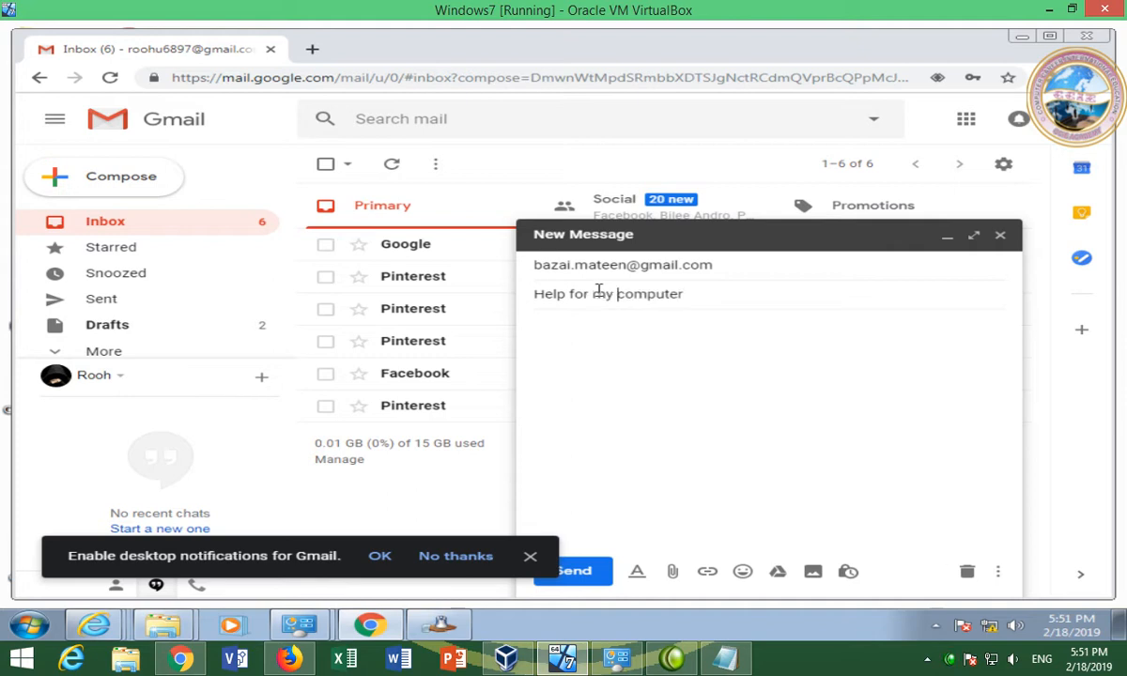
click(597, 345)
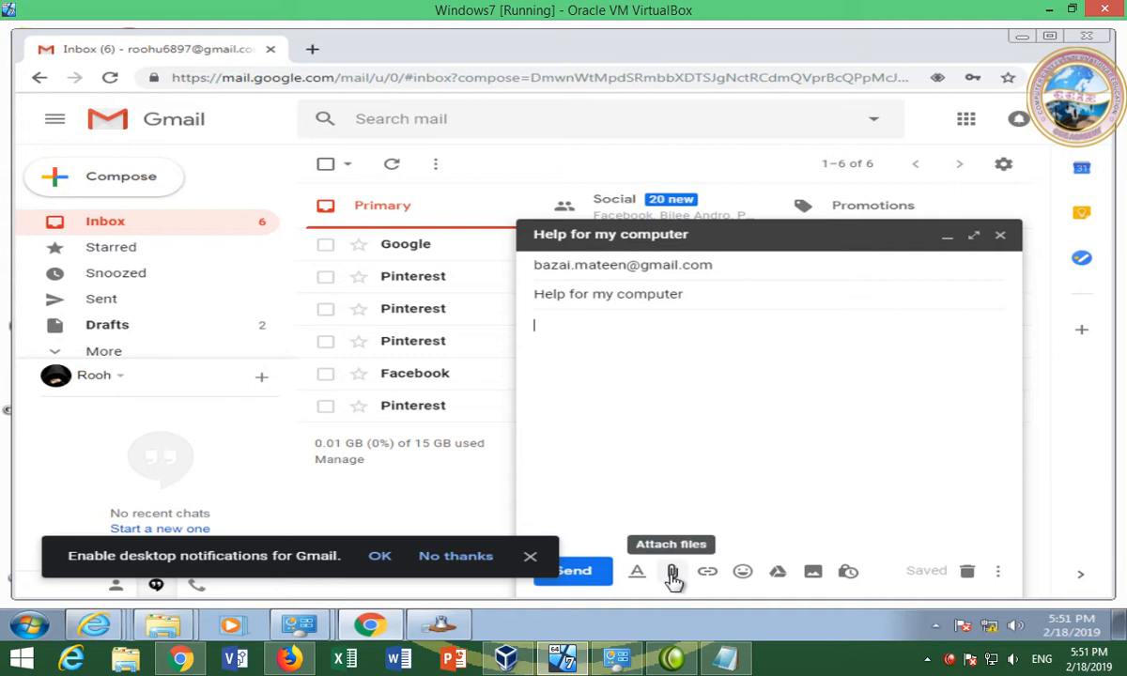
Attach the Invitation file from Desktop > Remote Assistance to the message
click(673, 573)
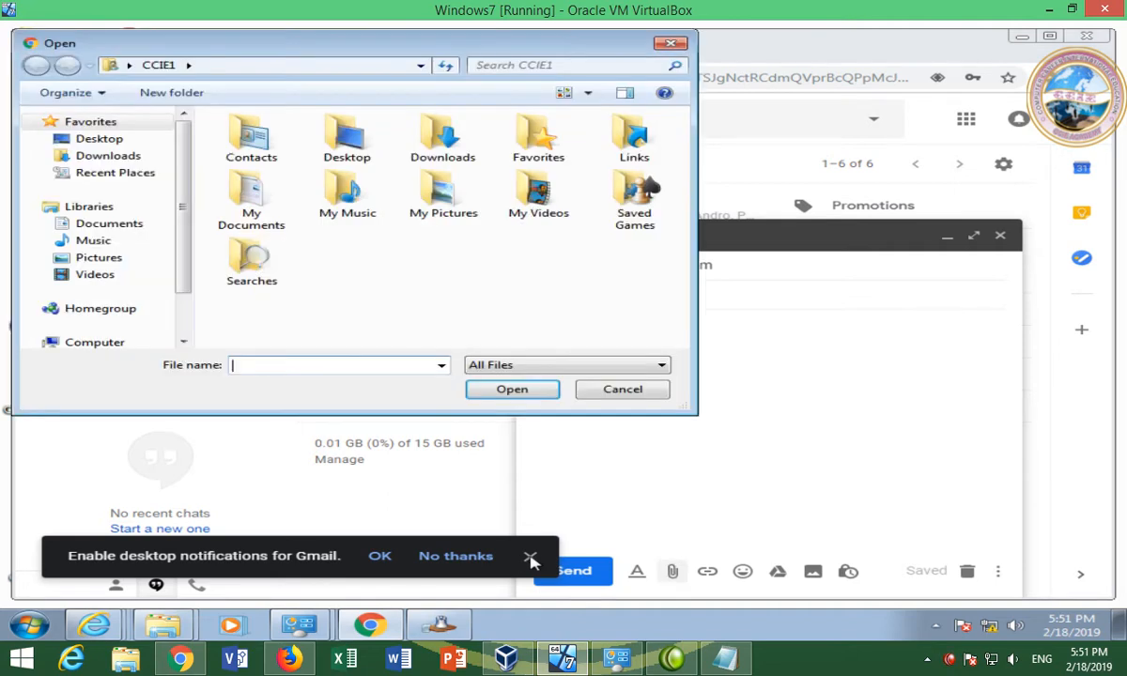
click(121, 141)
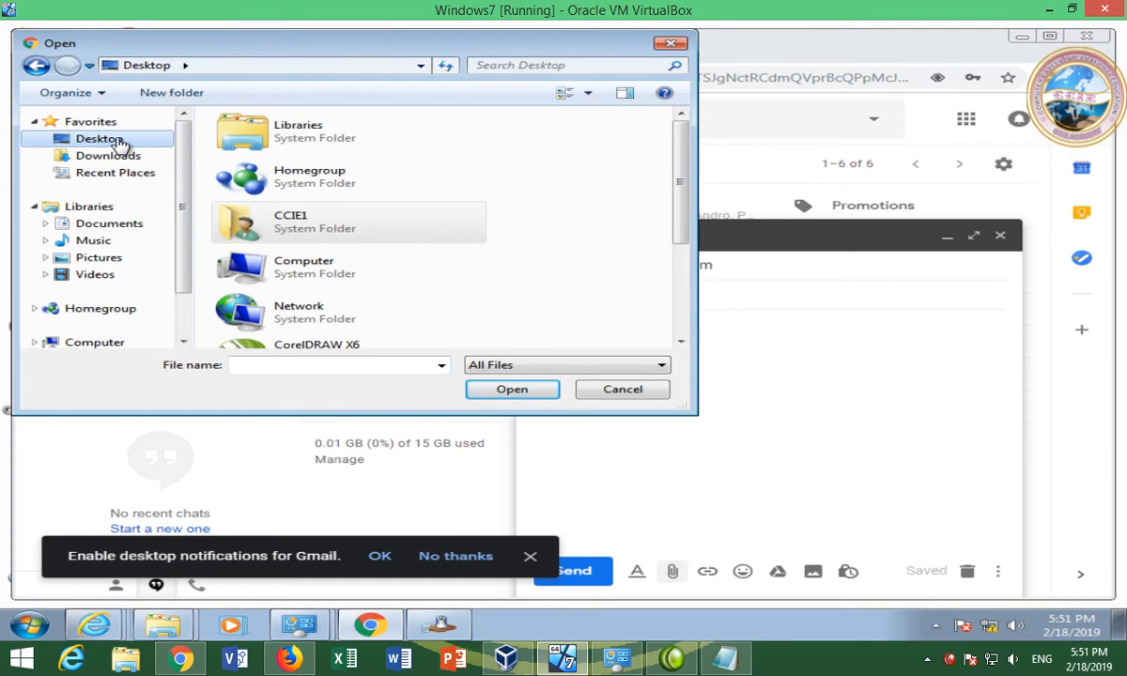
scroll(305, 224, down, 2)
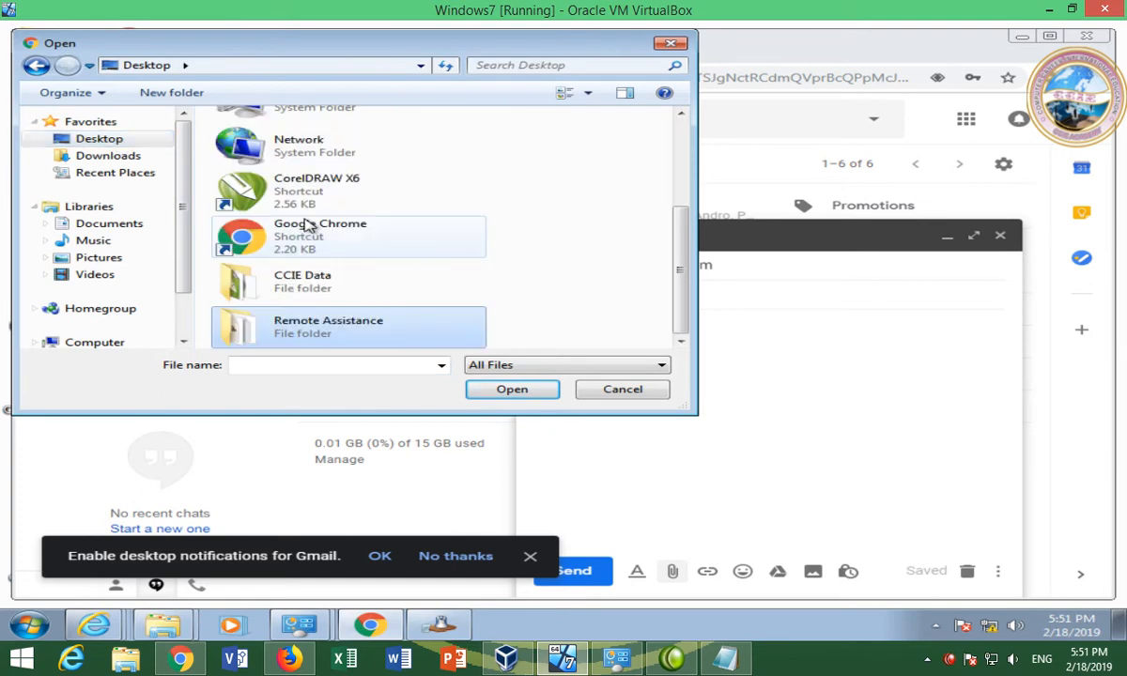
double_click(334, 326)
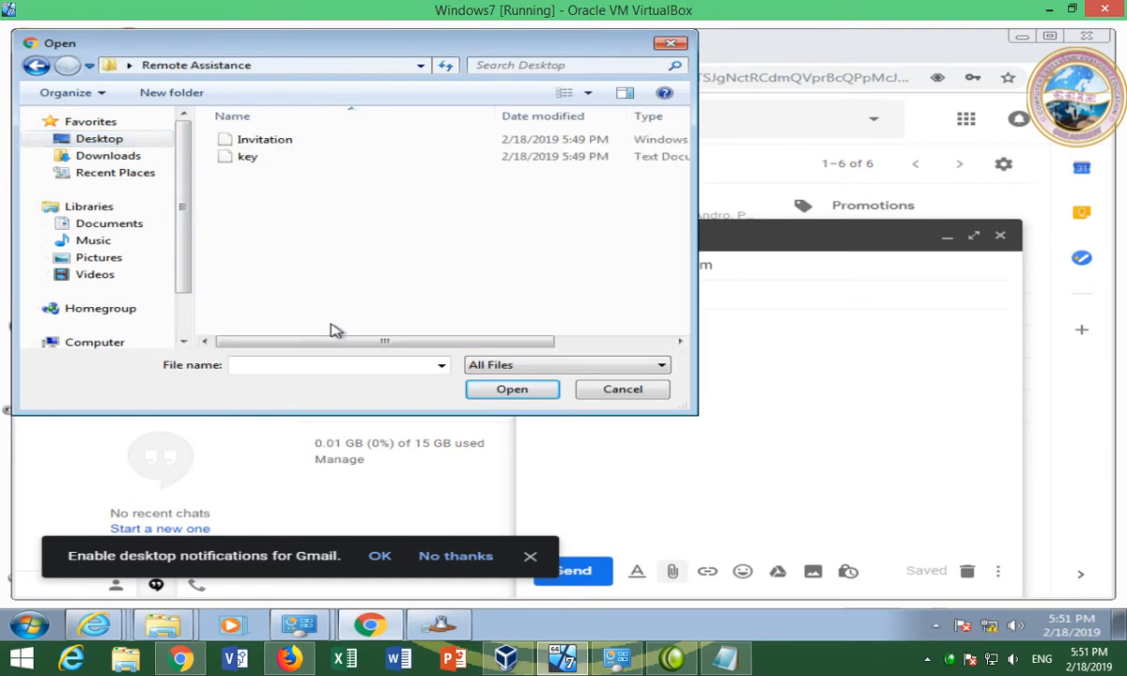
click(280, 141)
click(498, 390)
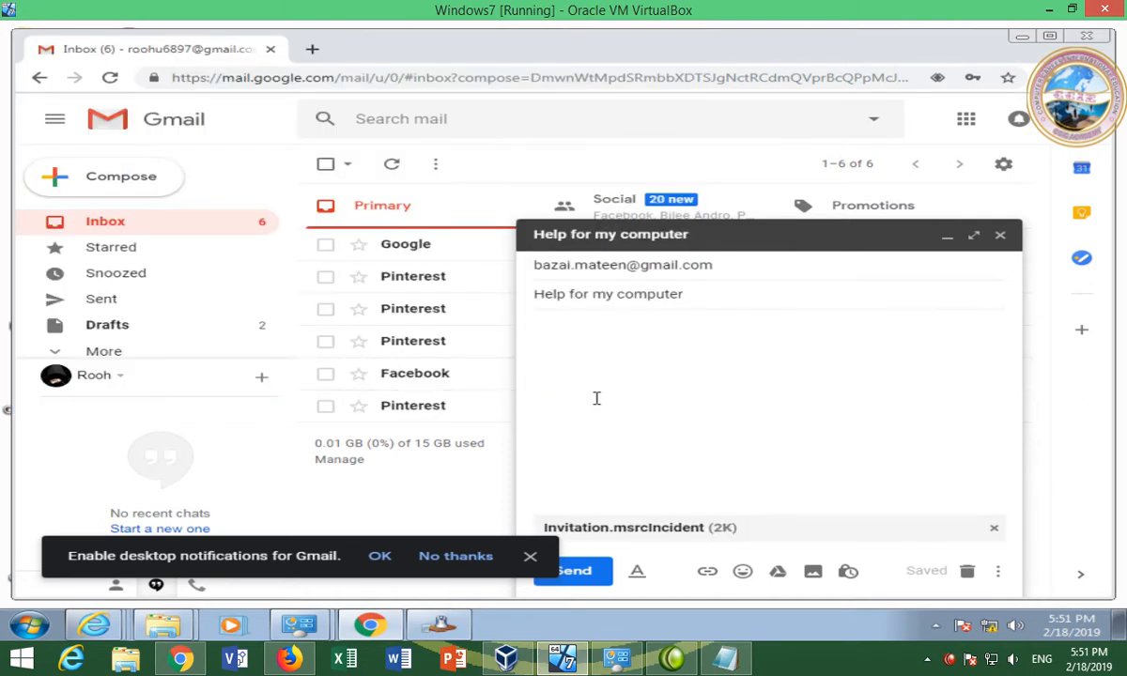
key(alt+Tab)
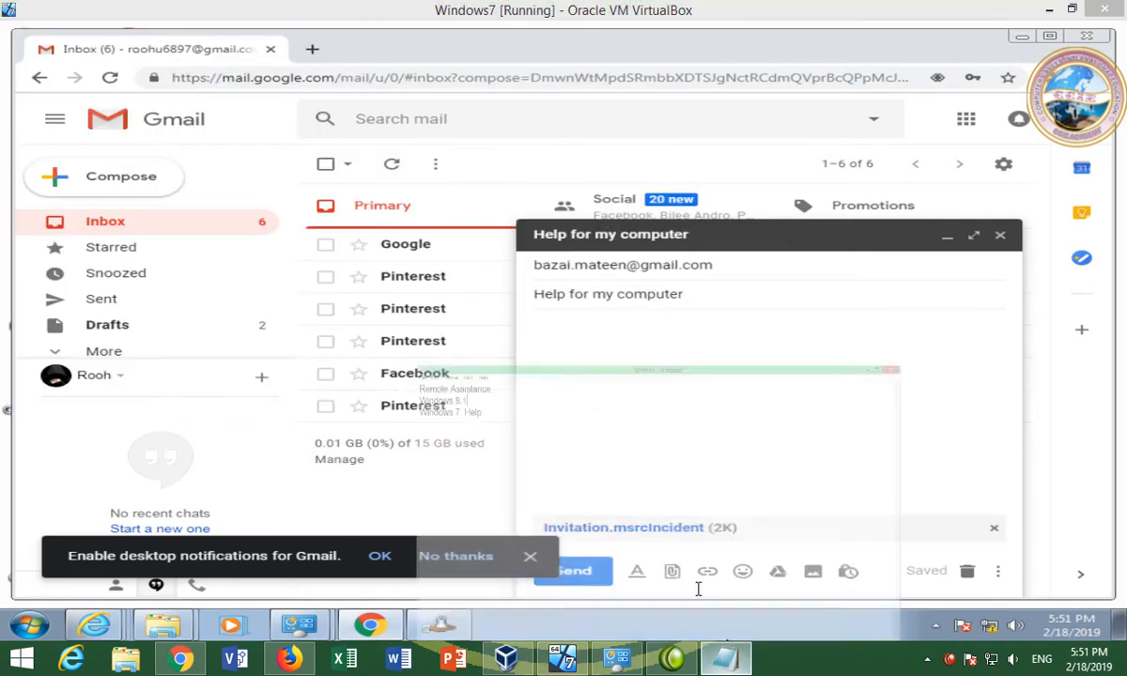
Copy the password key from key.txt, then close Notepad and the Remote Assistance folder
click(1047, 10)
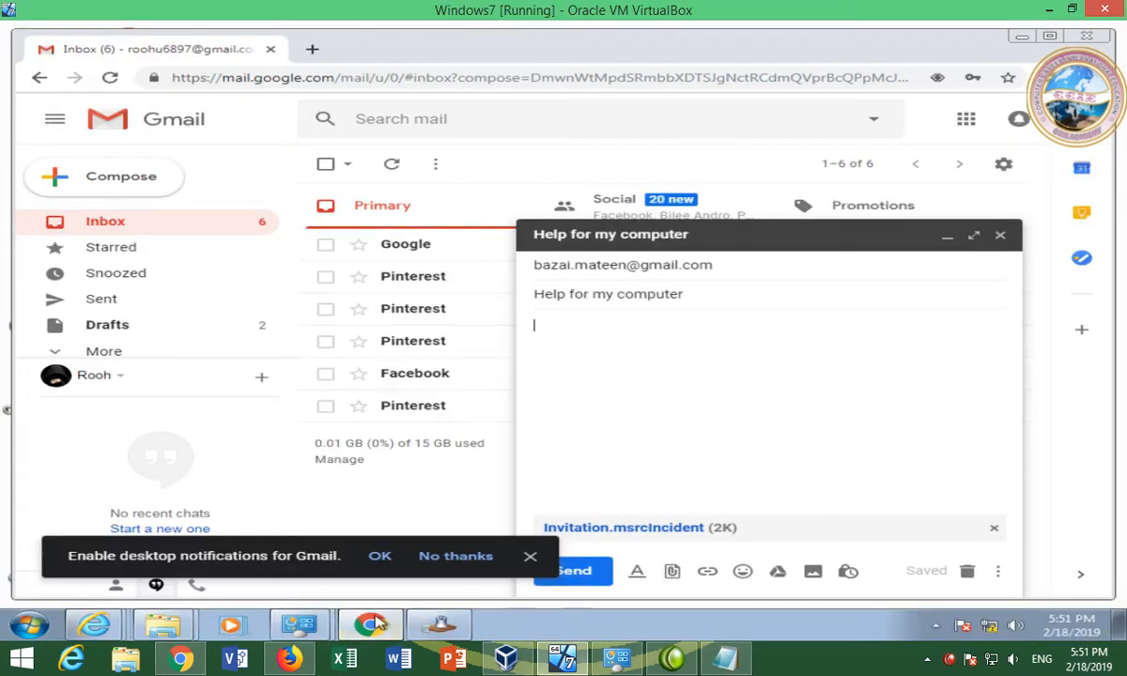
mouse_move(188, 631)
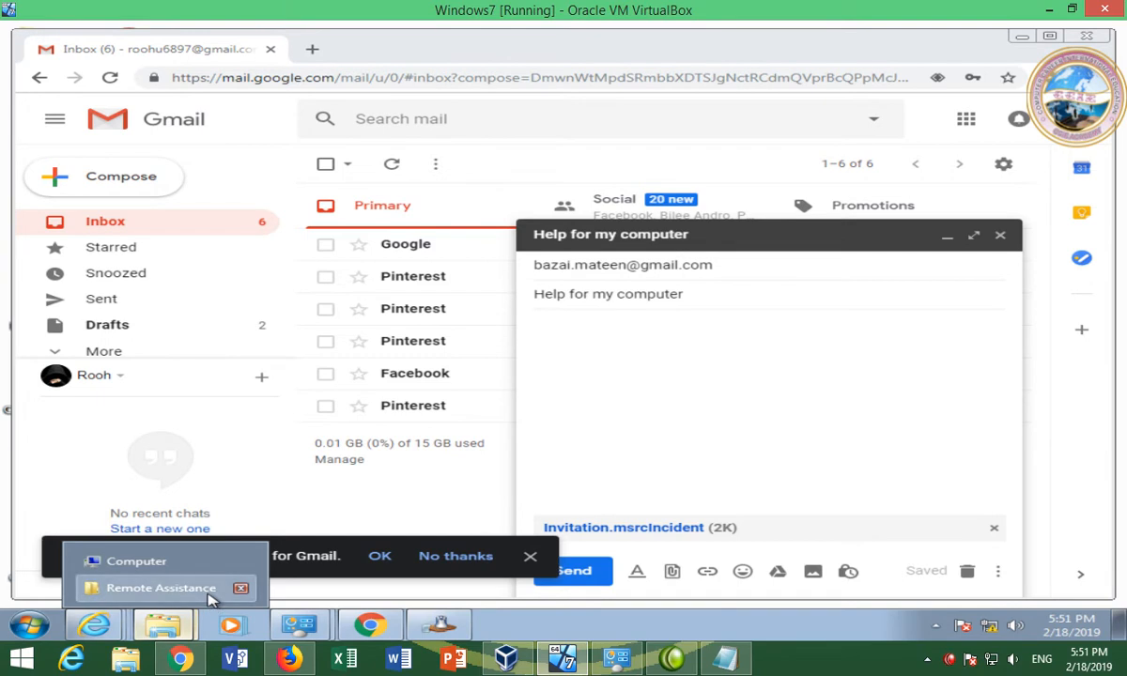
click(183, 587)
double_click(327, 195)
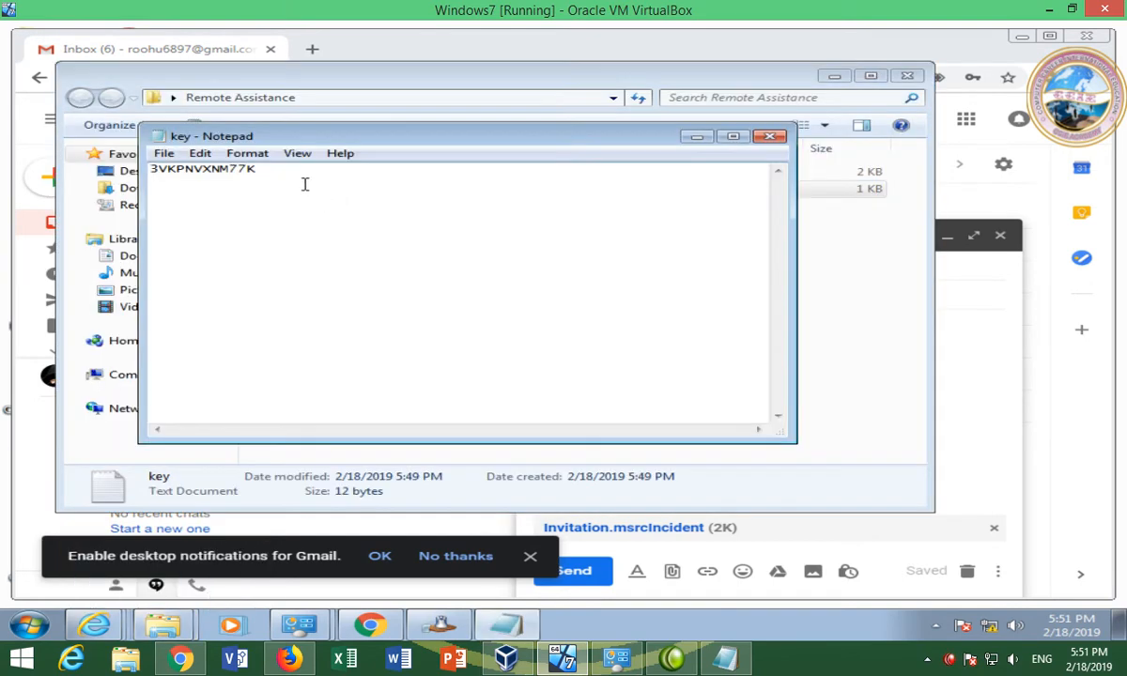
drag(297, 179, 149, 170)
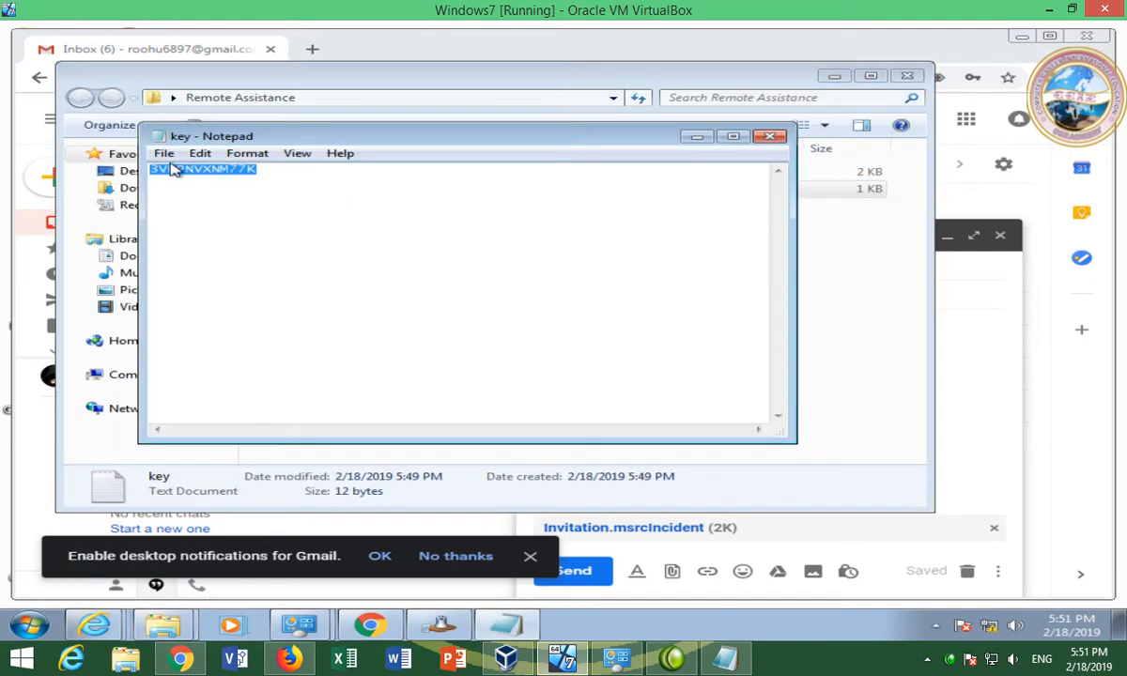
right_click(174, 169)
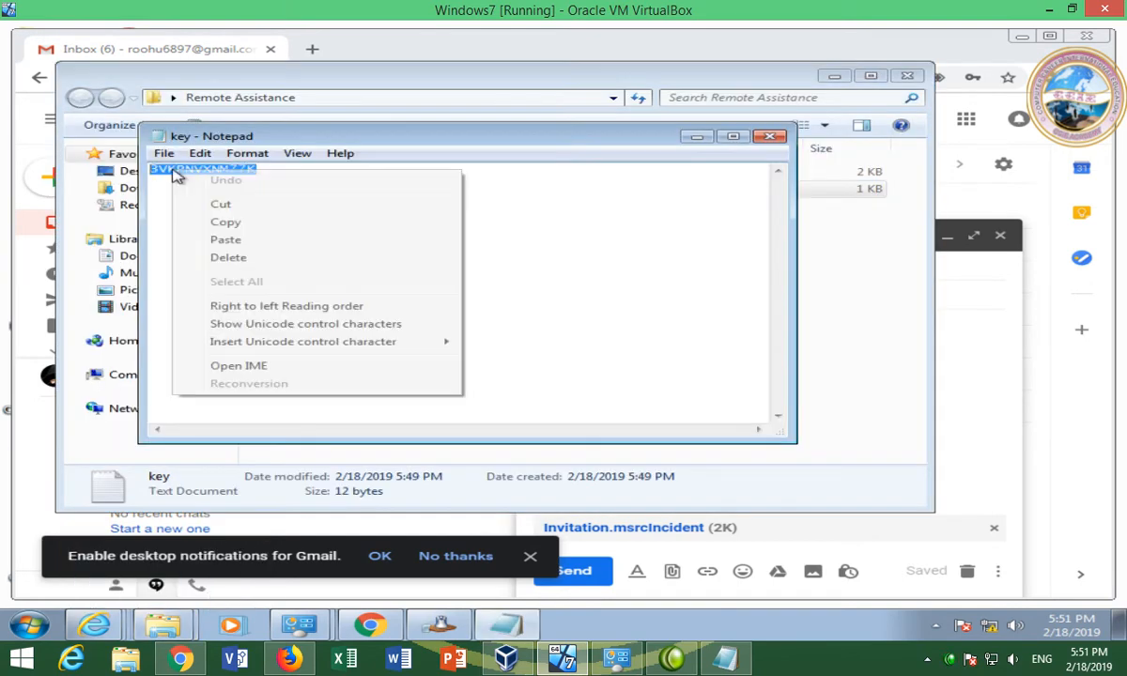
click(766, 139)
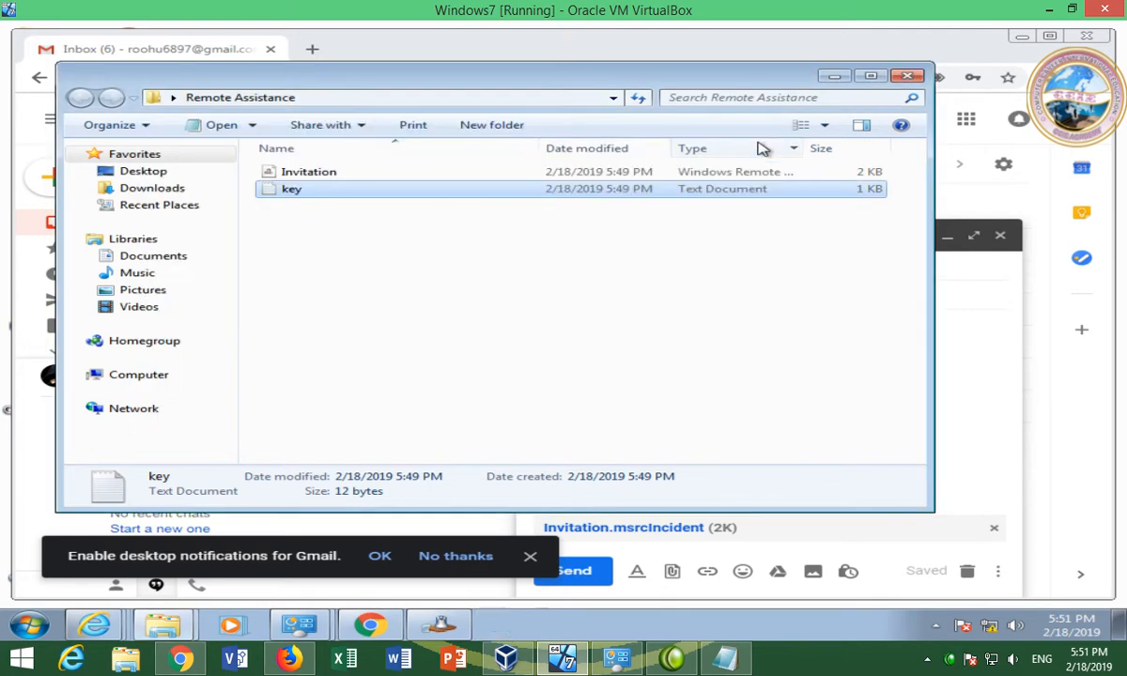
click(916, 78)
Start the message body with the label 'Key'
right_click(633, 398)
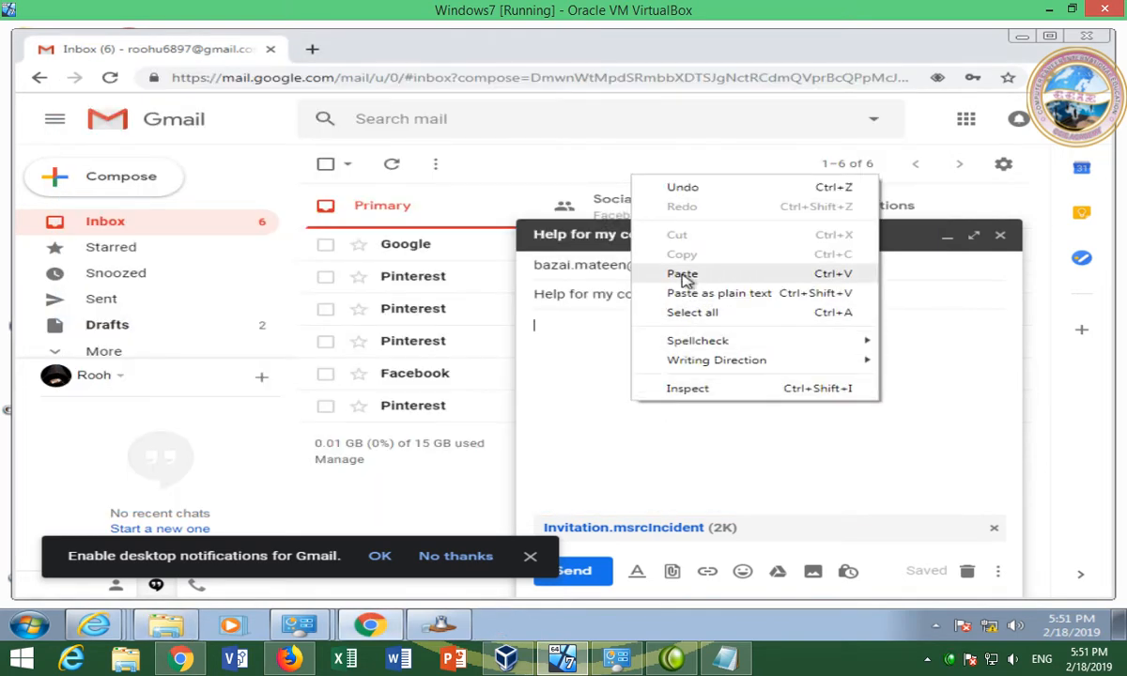
click(587, 369)
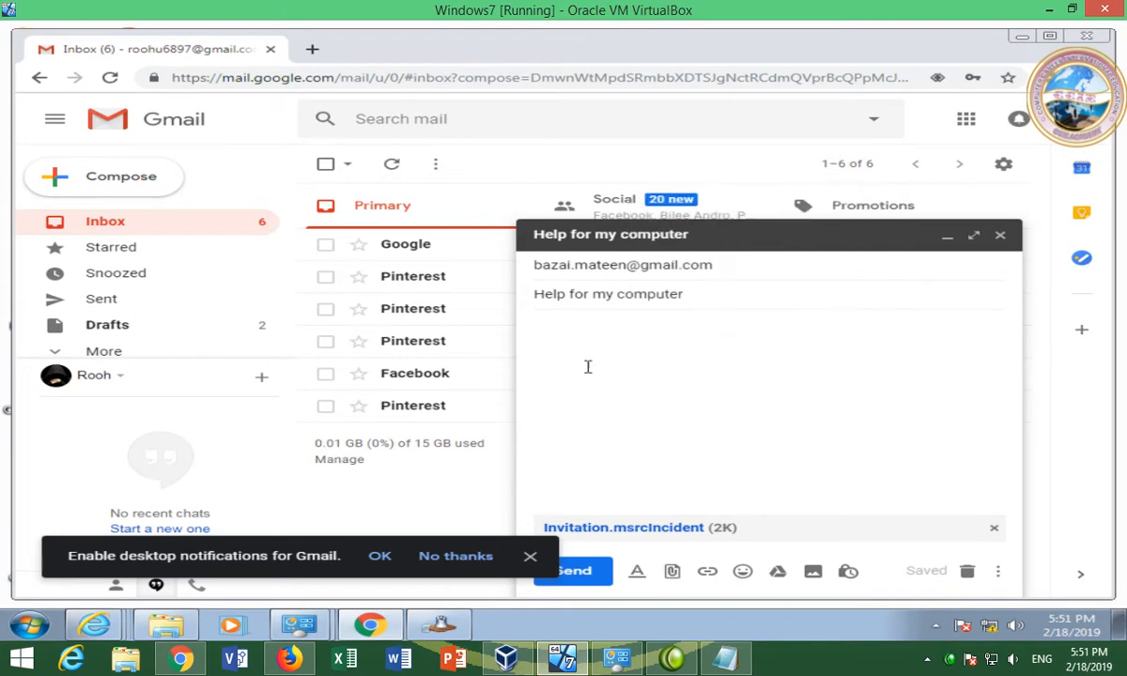
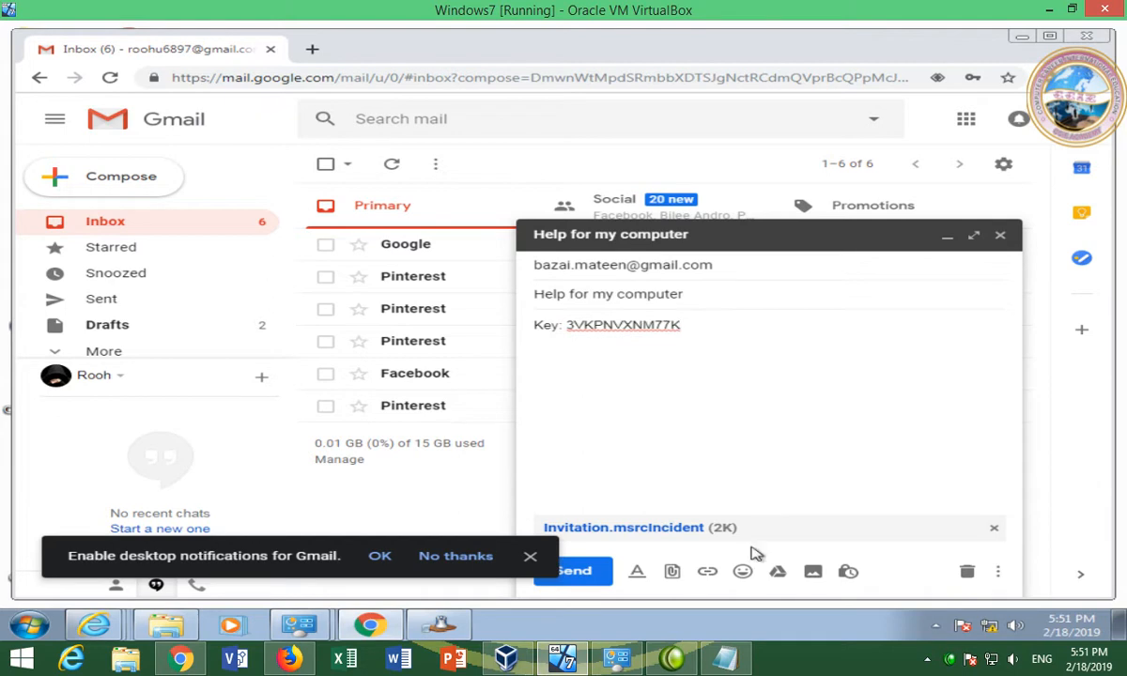
Attach key.txt to the help email next to the invitation, then minimize the virtual machine
click(673, 571)
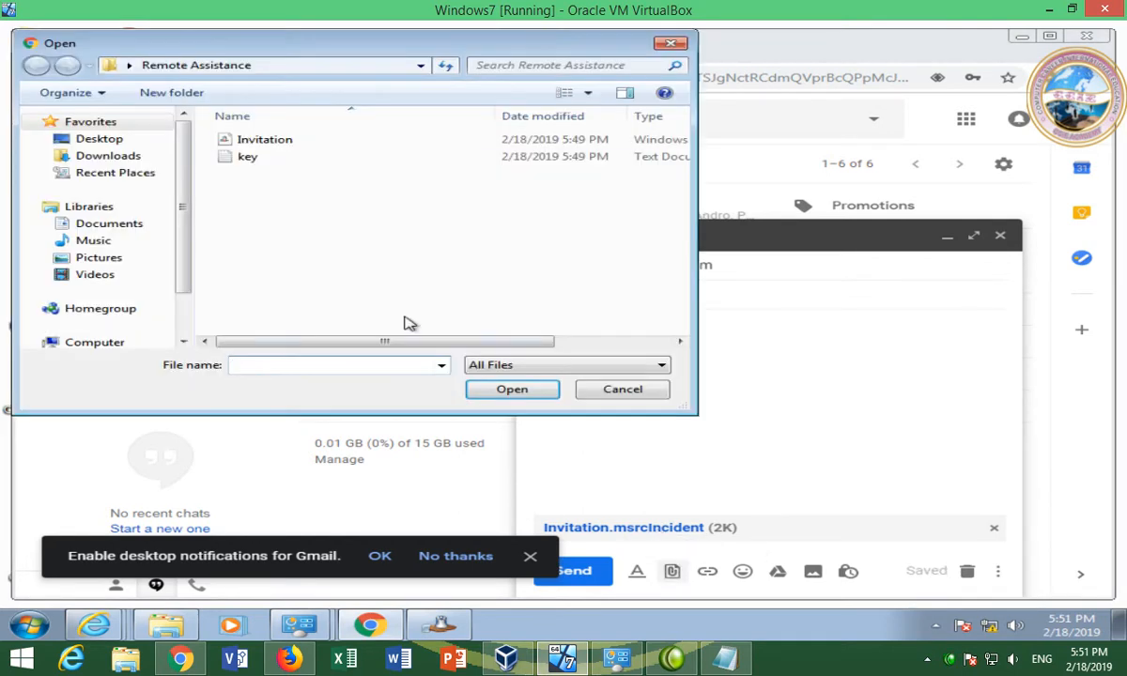
double_click(248, 157)
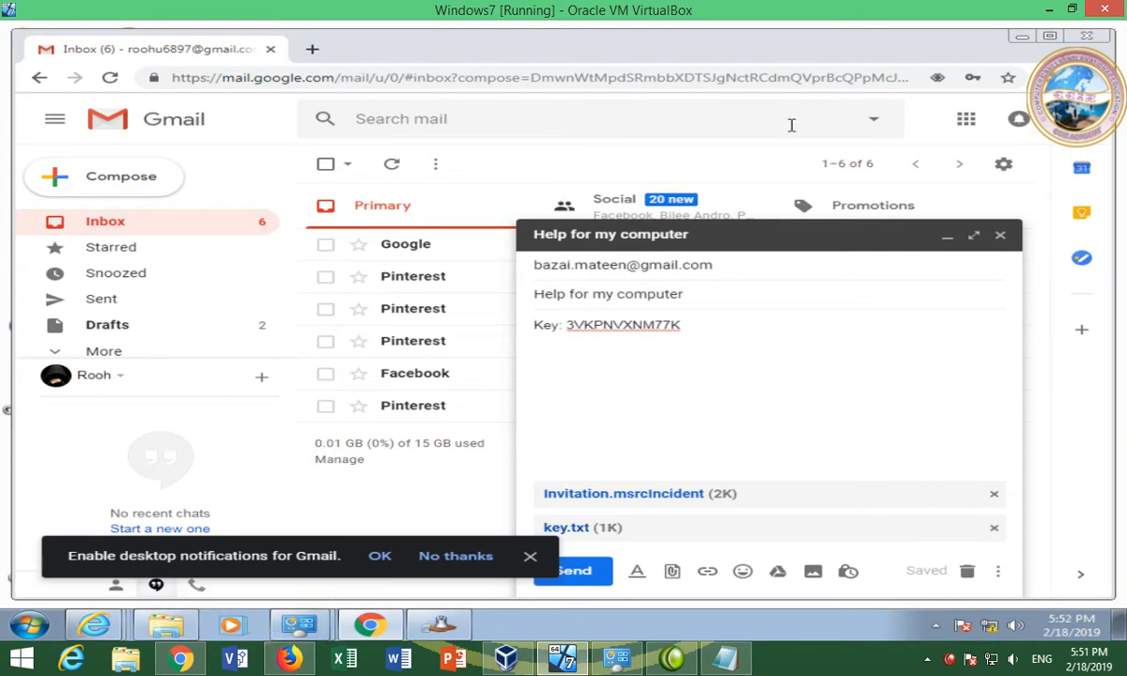
click(1049, 10)
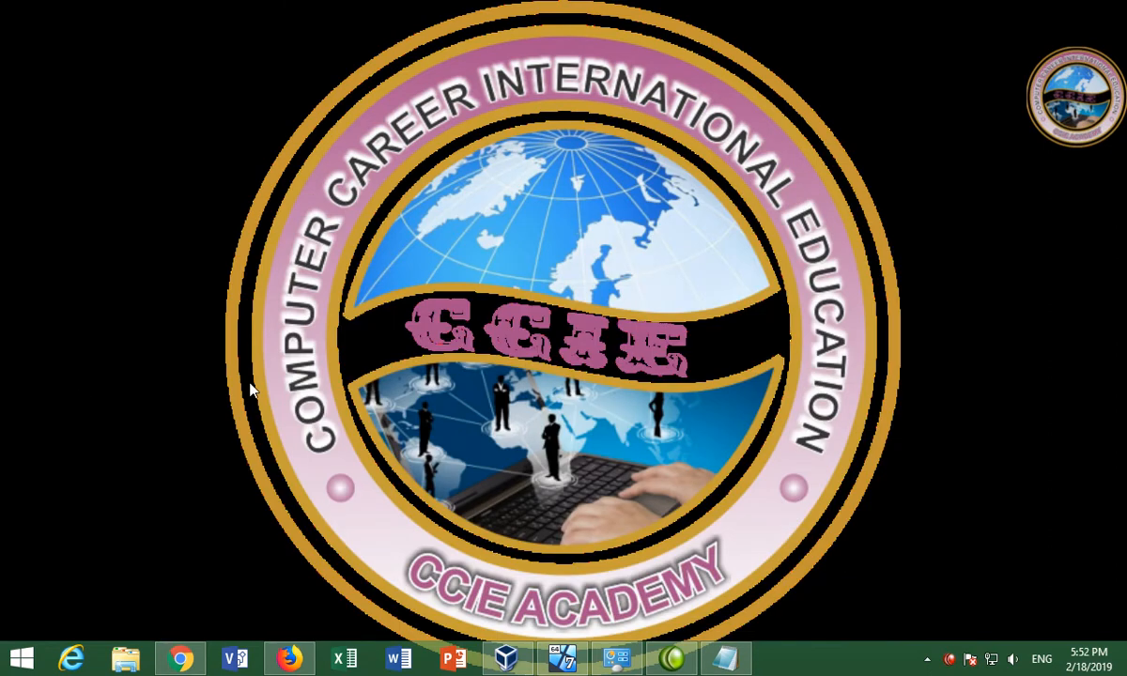
Reload the host's Gmail inbox in Firefox, then bring back the VM's unsent help draft
click(290, 657)
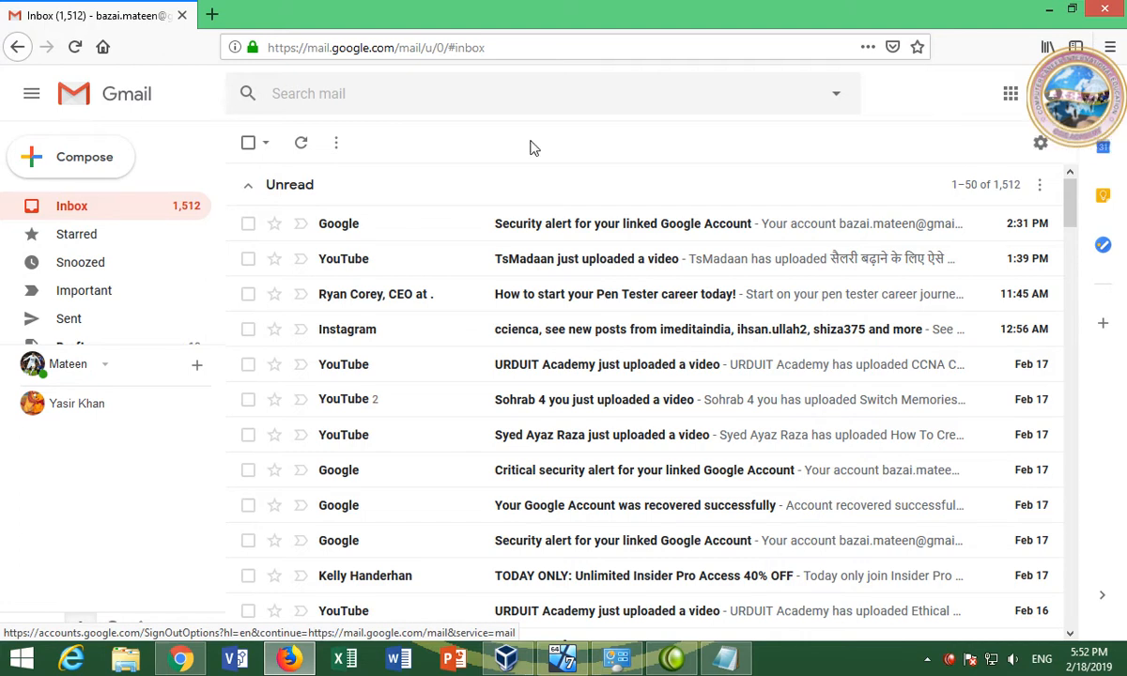
click(335, 51)
key(Return)
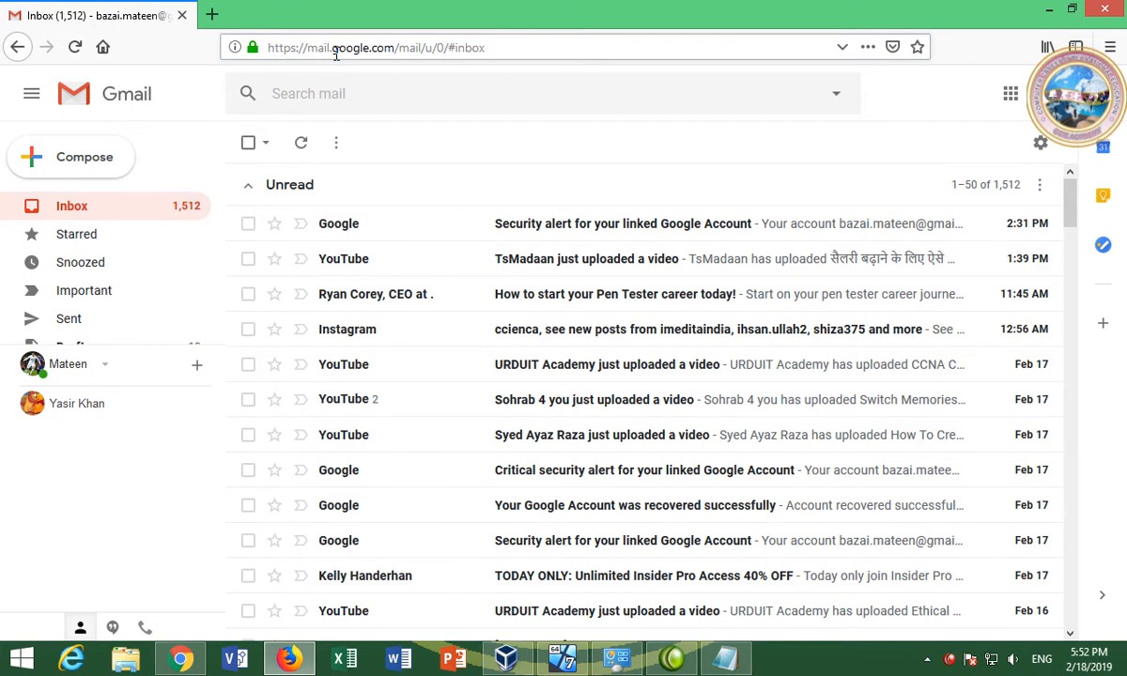
click(350, 47)
key(Return)
click(350, 47)
key(Return)
click(575, 665)
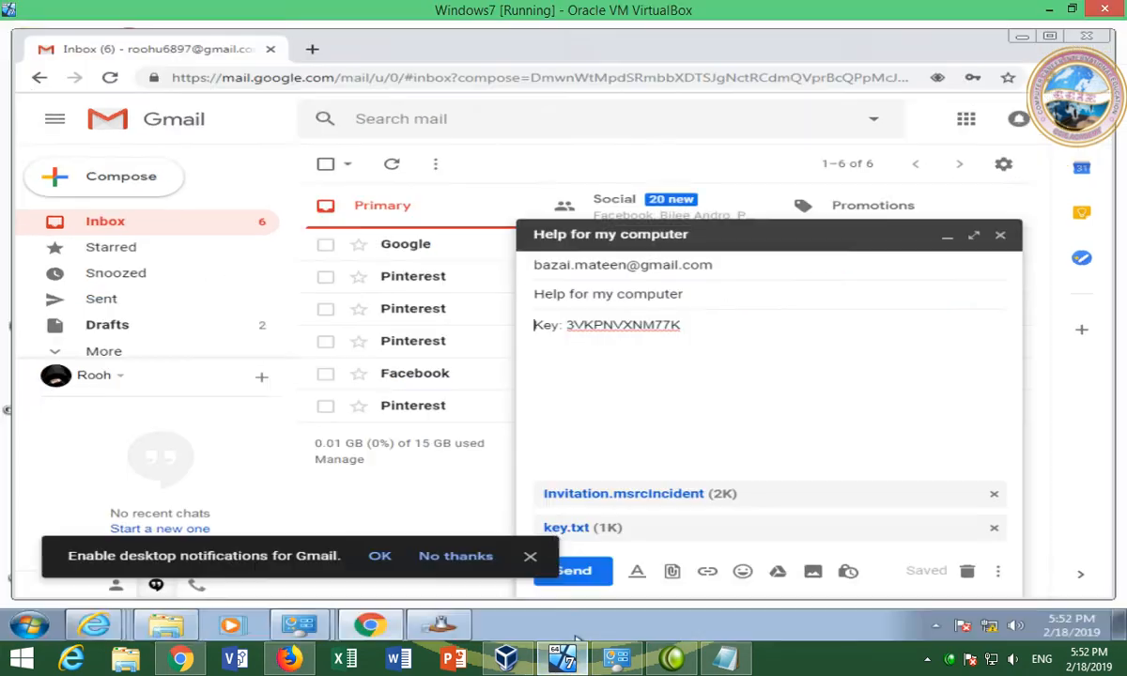
Send the 'Help for my computer' email, confirm it in Sent, and minimize Chrome
click(575, 573)
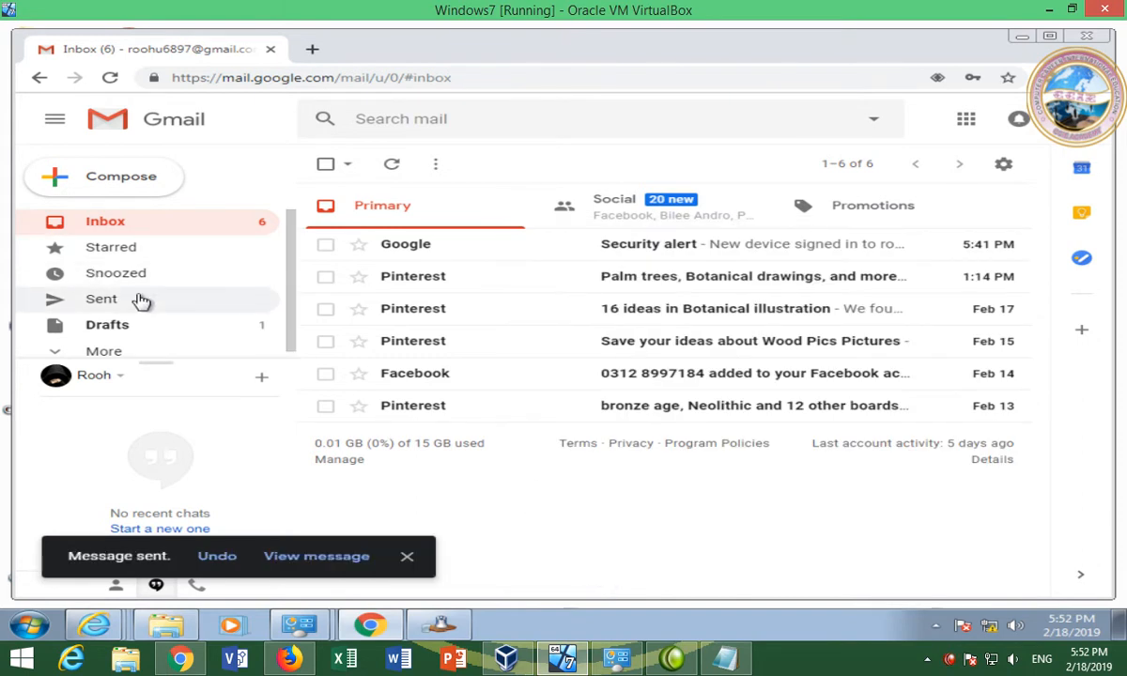
click(102, 299)
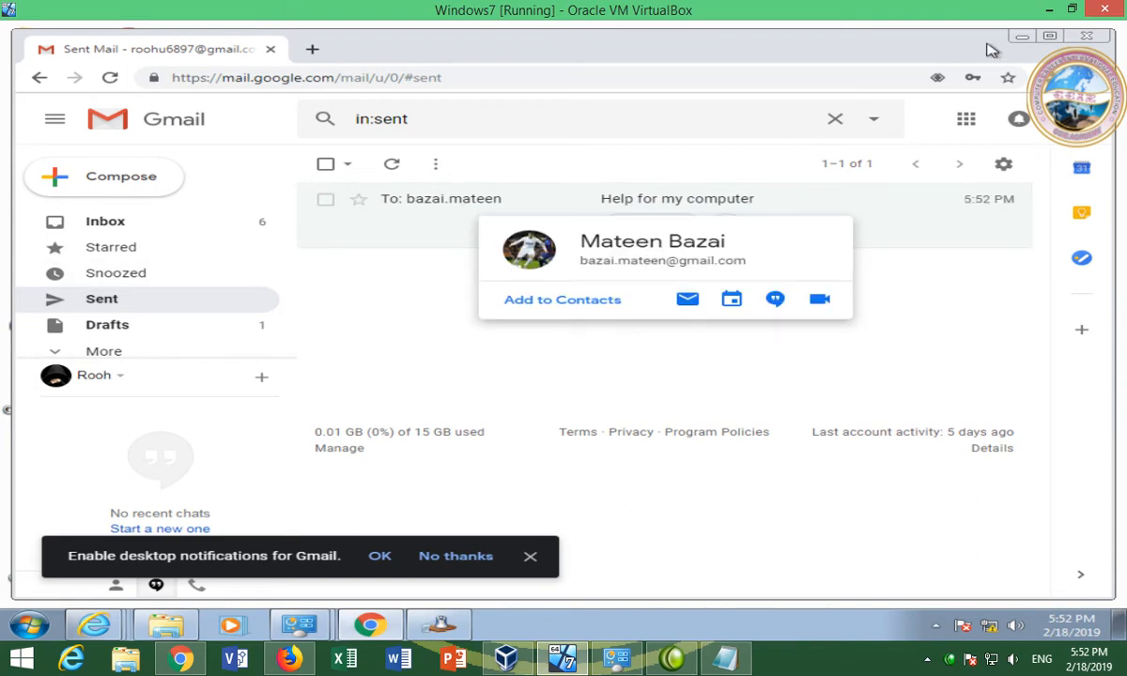
click(1020, 38)
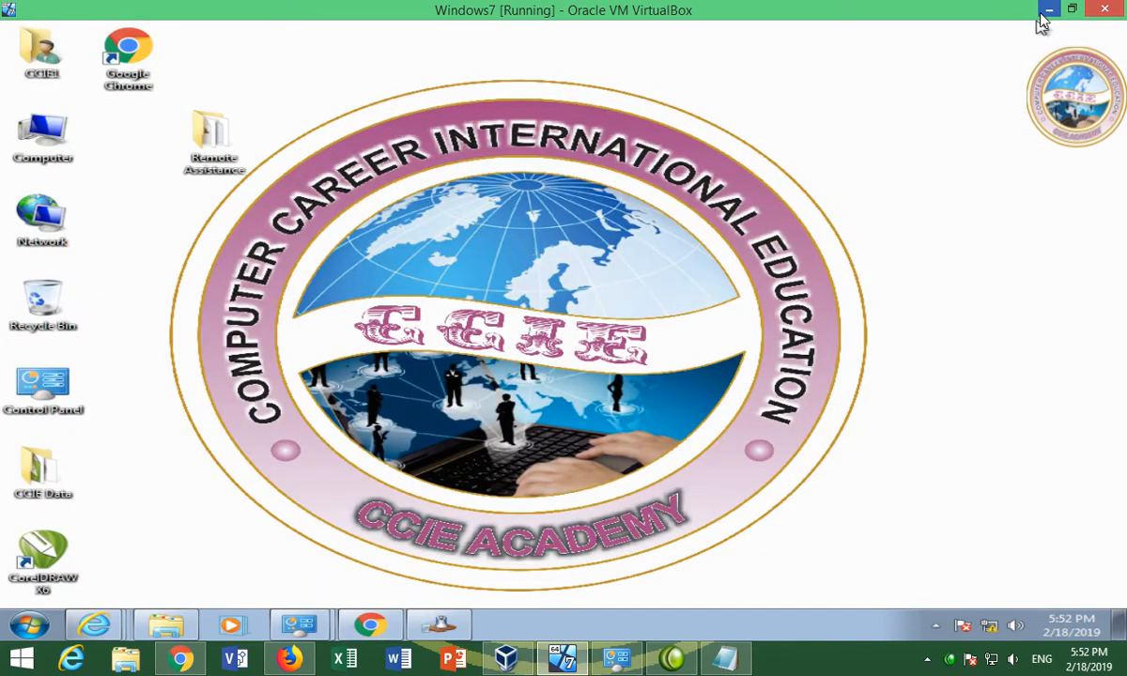
Reload the host inbox and open the received 'Help for my computer' email
click(1045, 11)
click(369, 56)
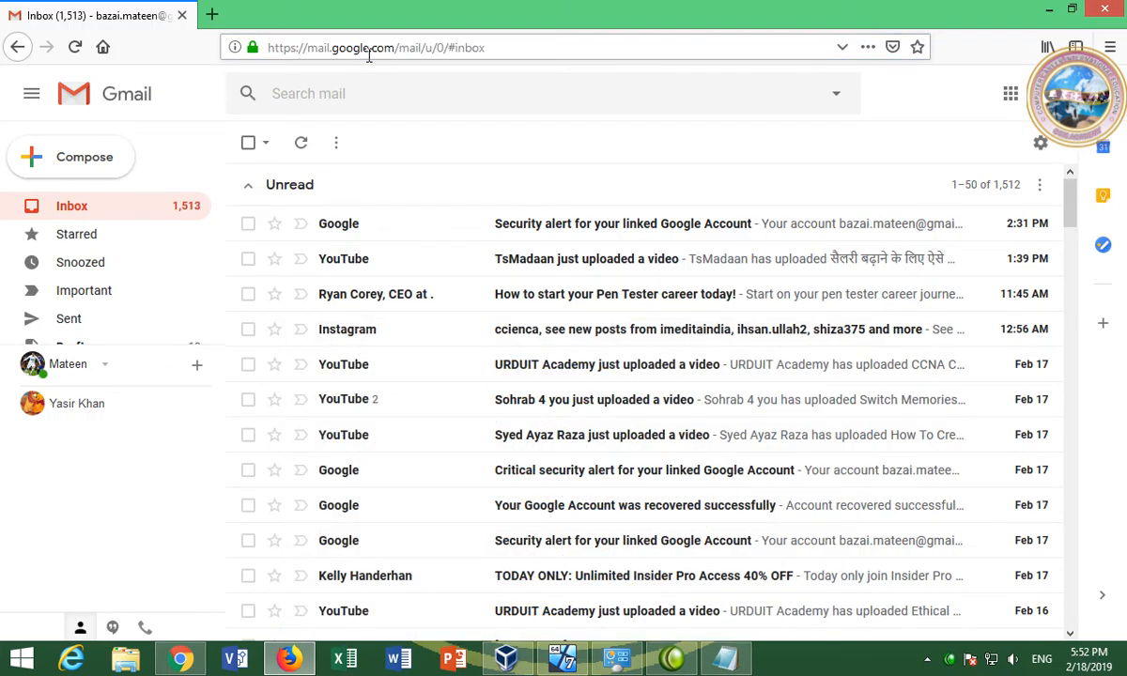
key(Return)
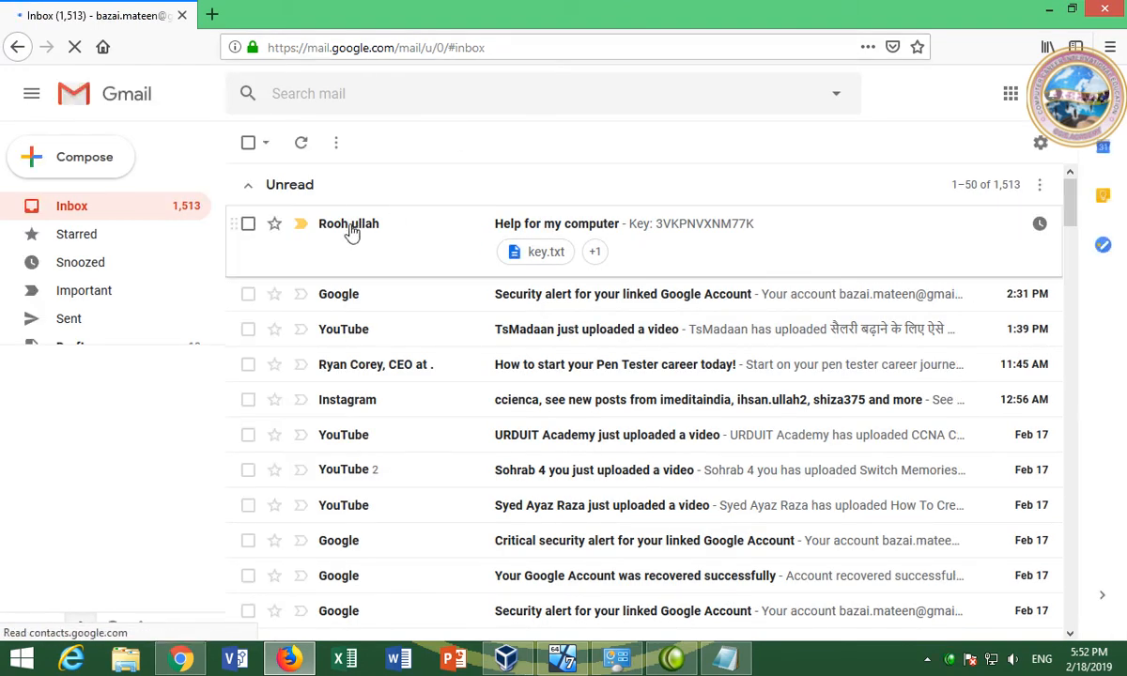
mouse_move(351, 232)
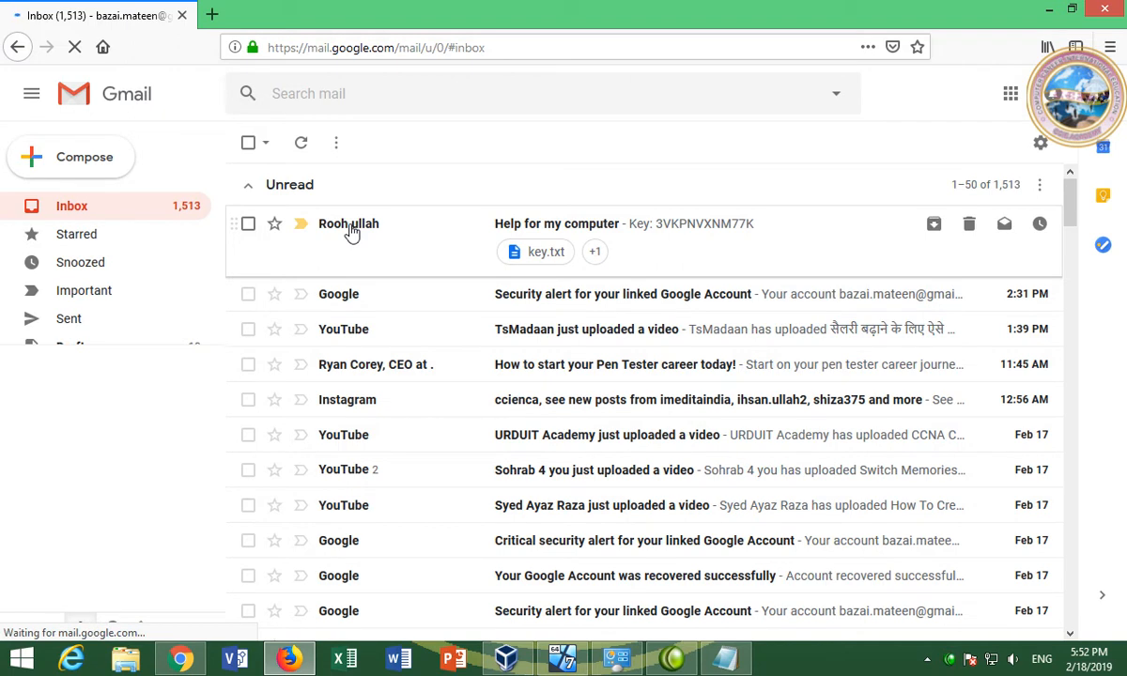
click(352, 231)
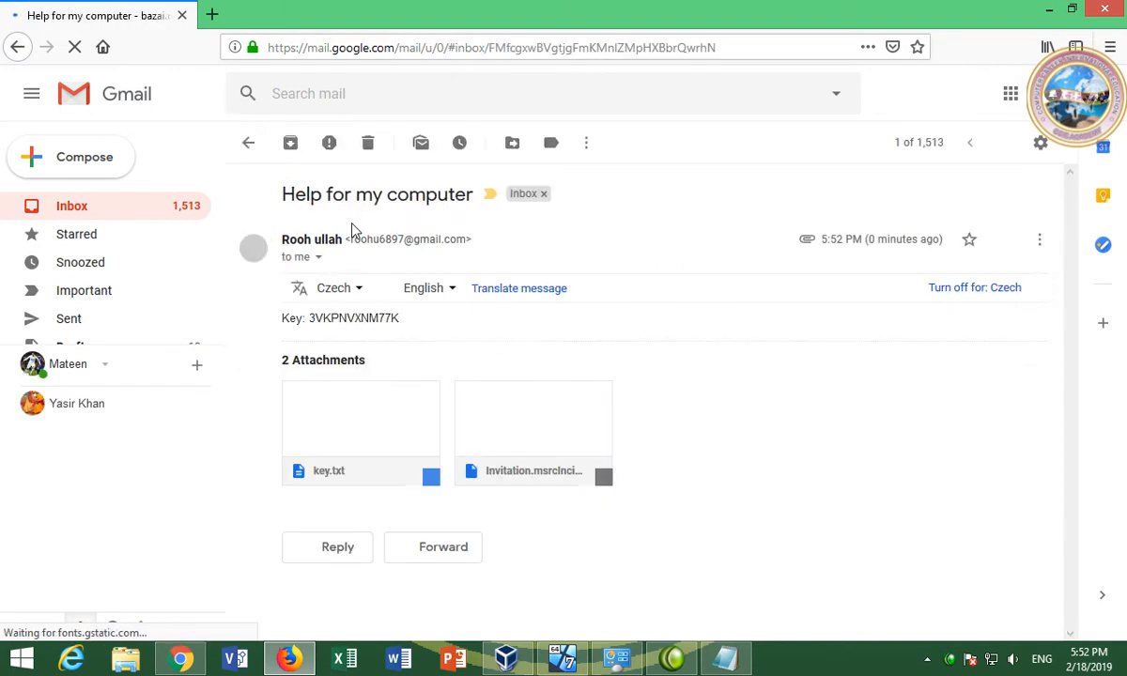
Select the access key in the message body and copy it
mouse_move(342, 458)
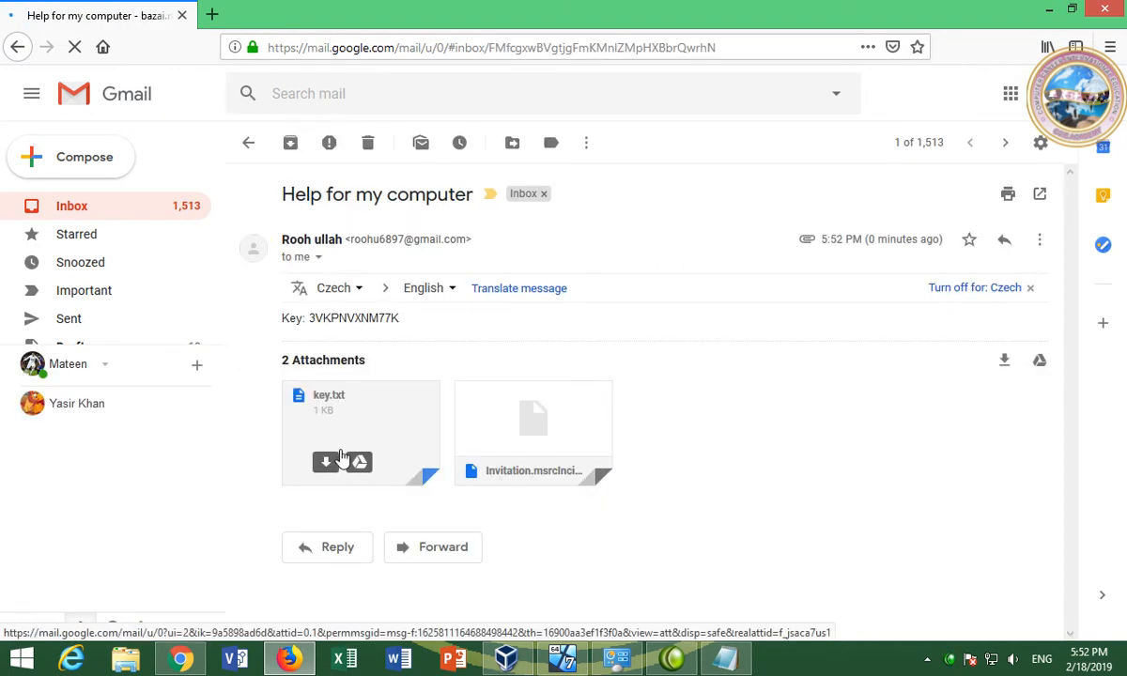
mouse_move(490, 470)
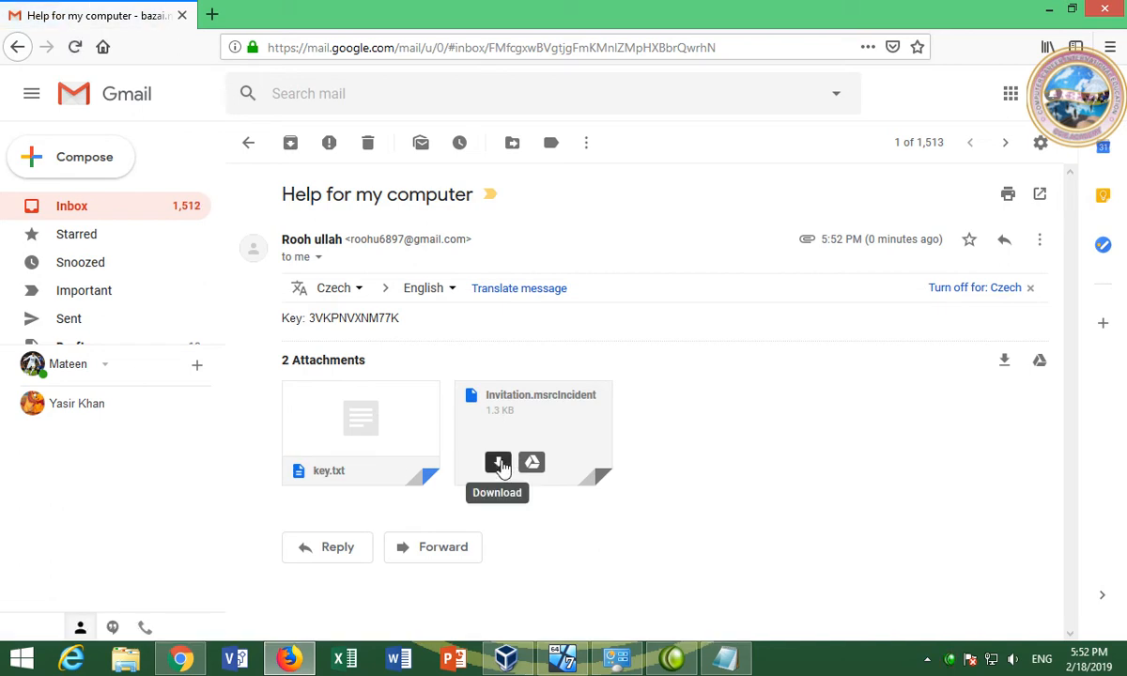
drag(401, 322, 325, 322)
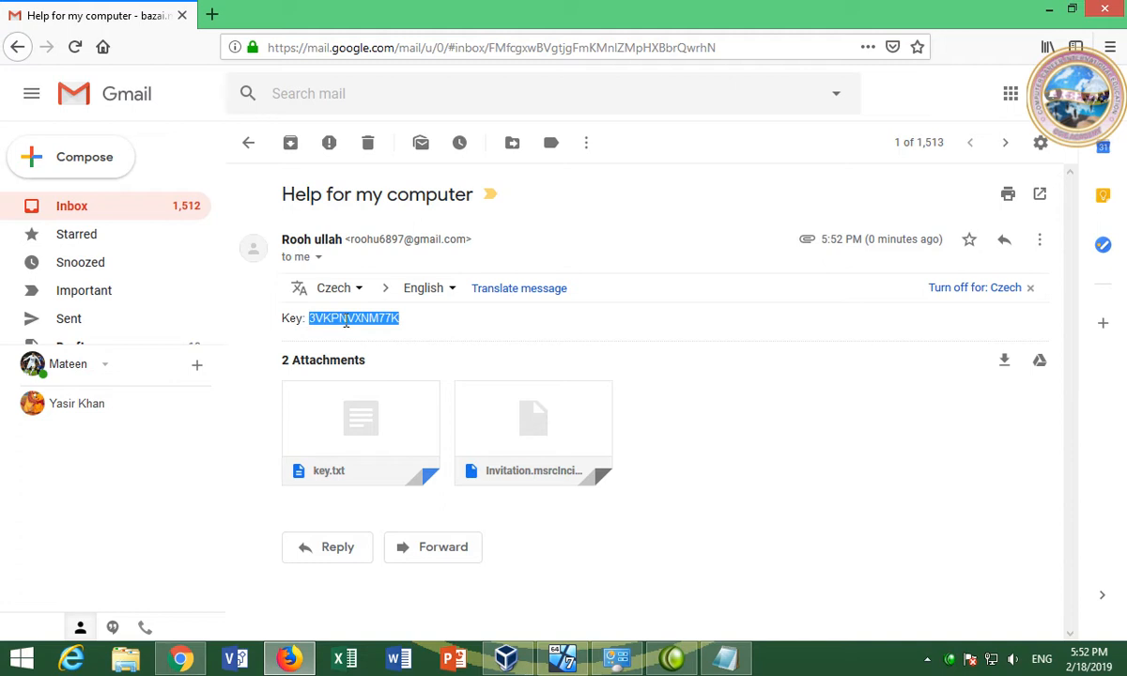
right_click(345, 321)
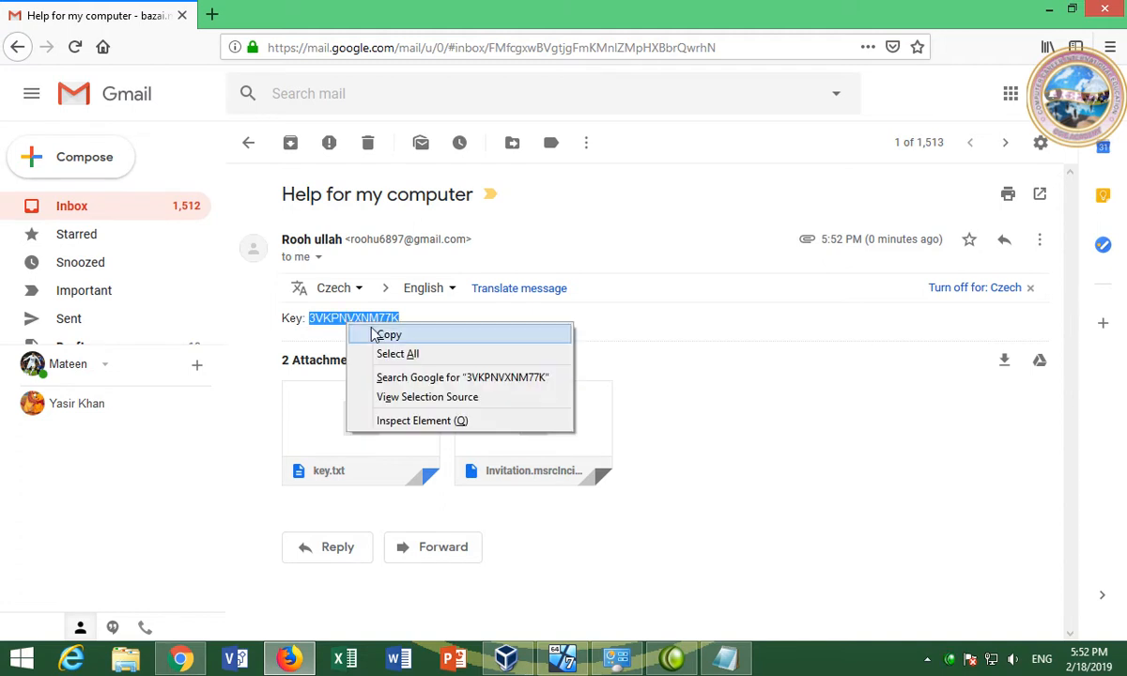
click(376, 331)
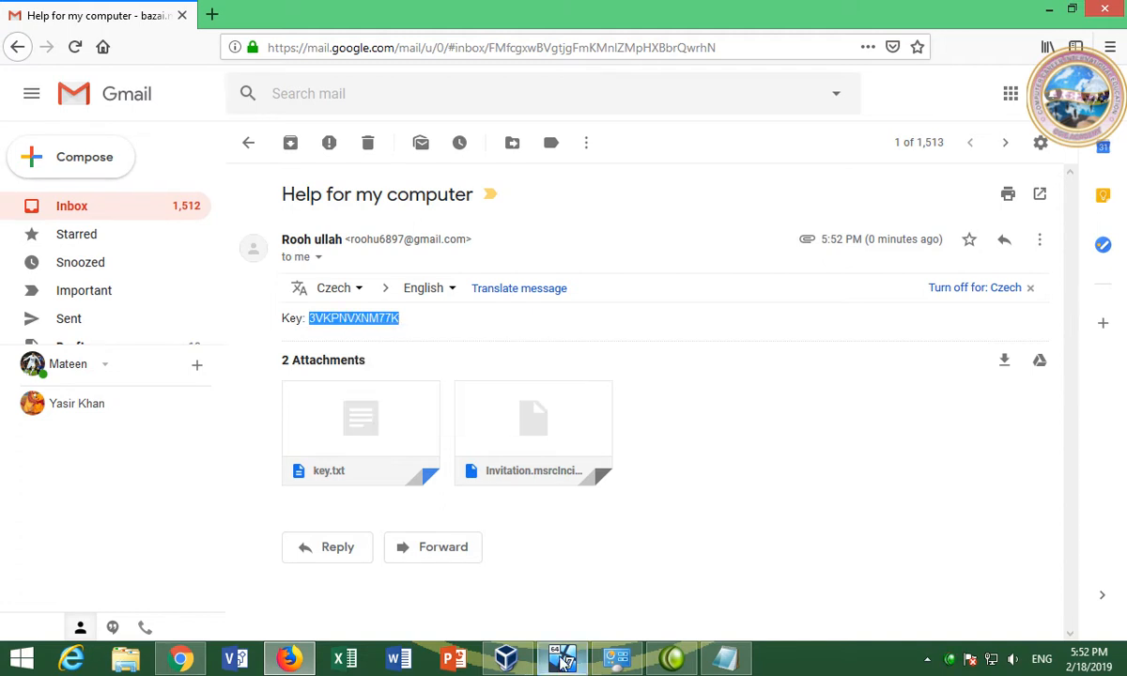
Restore the VM to a smaller window moved right, beside the Gmail message
click(562, 657)
double_click(447, 21)
drag(452, 19, 566, 33)
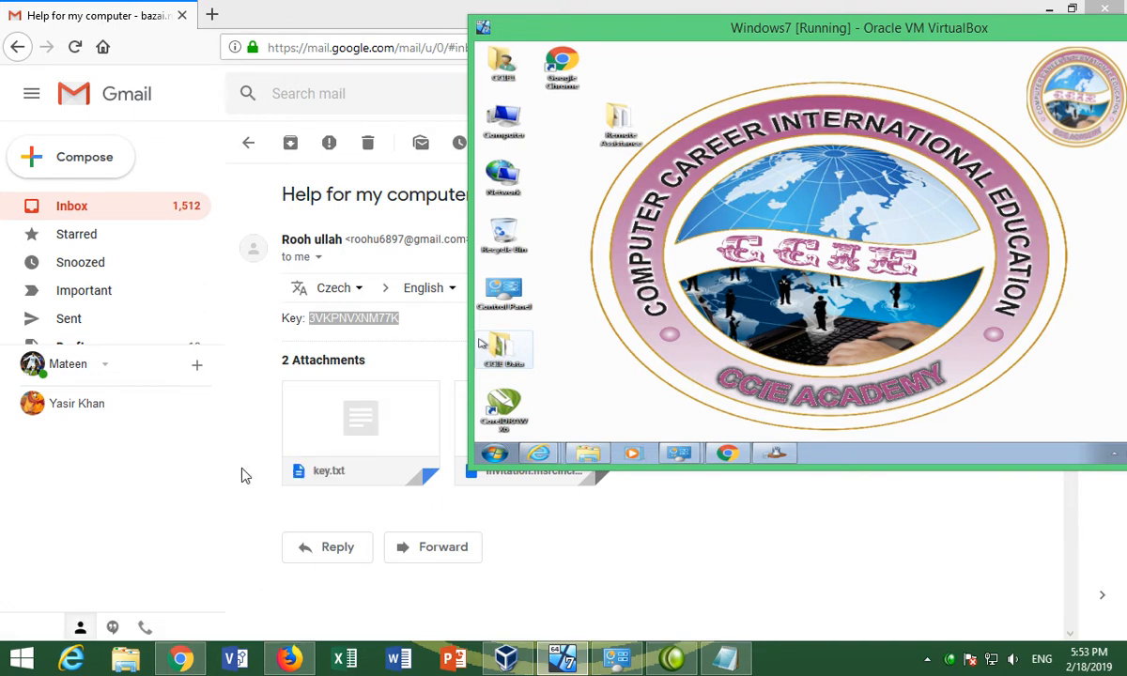
click(424, 474)
Download Invitation.msrcIncident and open it with Windows Remote Assistance
click(497, 464)
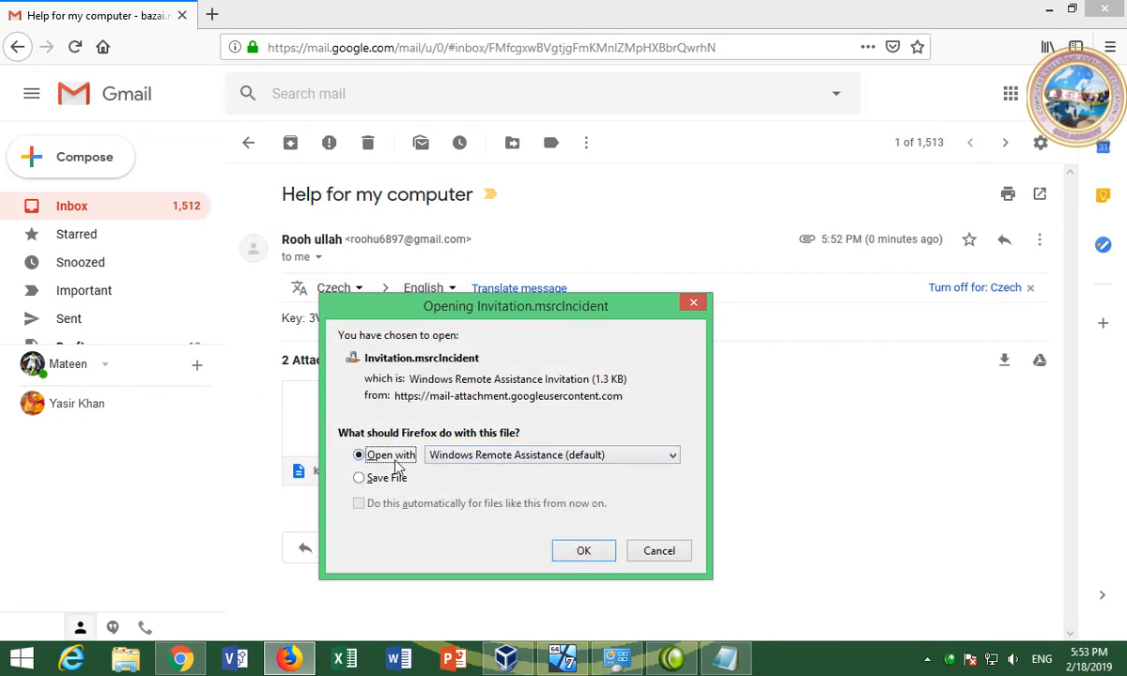
click(578, 553)
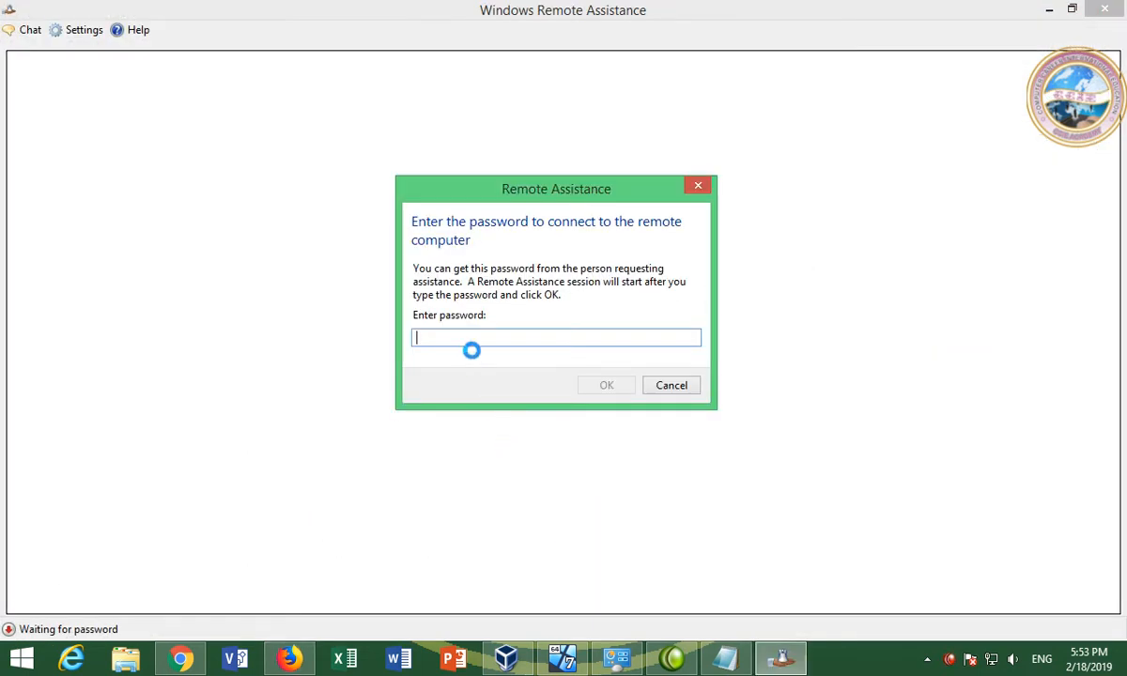
click(564, 657)
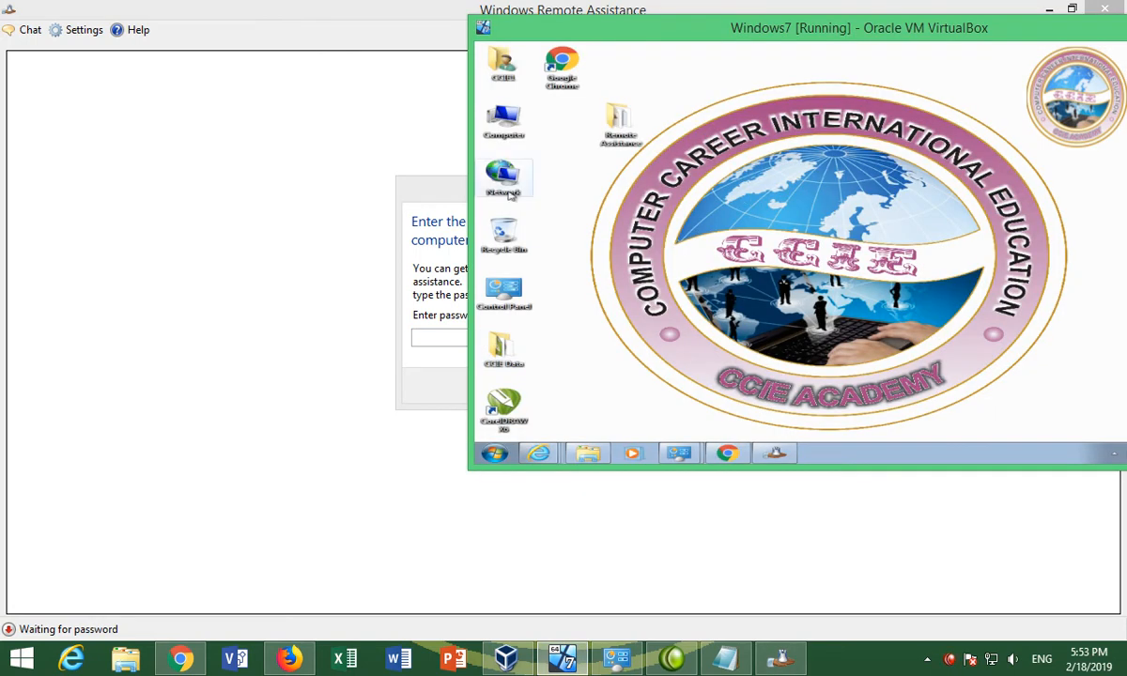
click(421, 175)
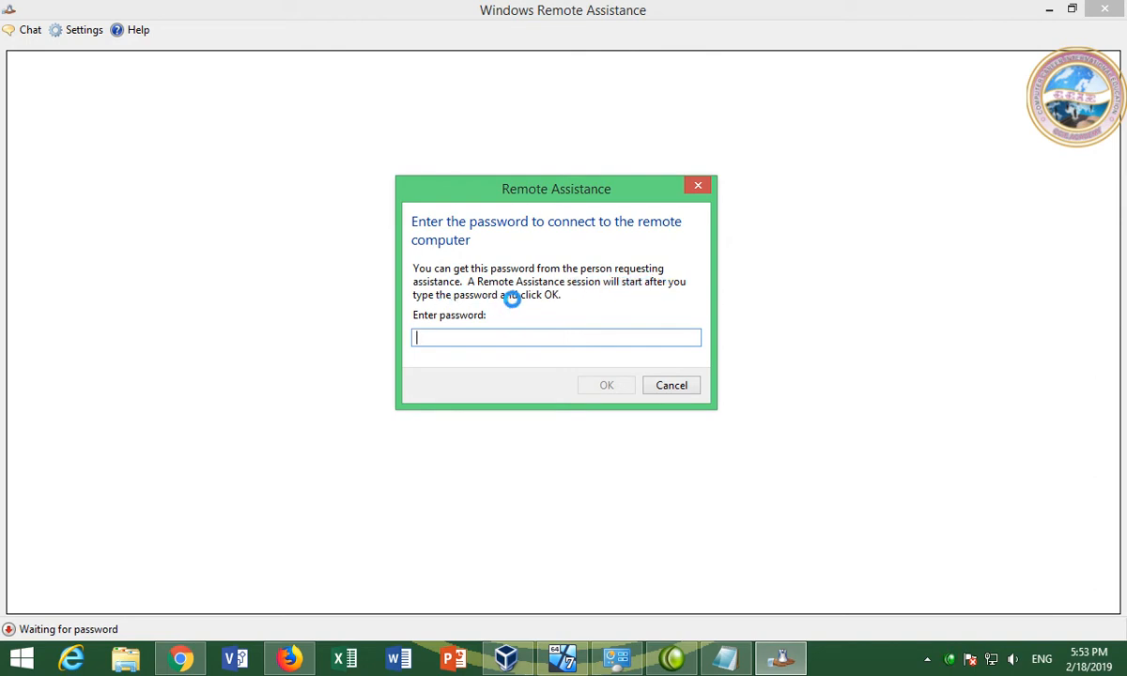
Paste the copied key as the invitation password and submit the connection request
right_click(470, 337)
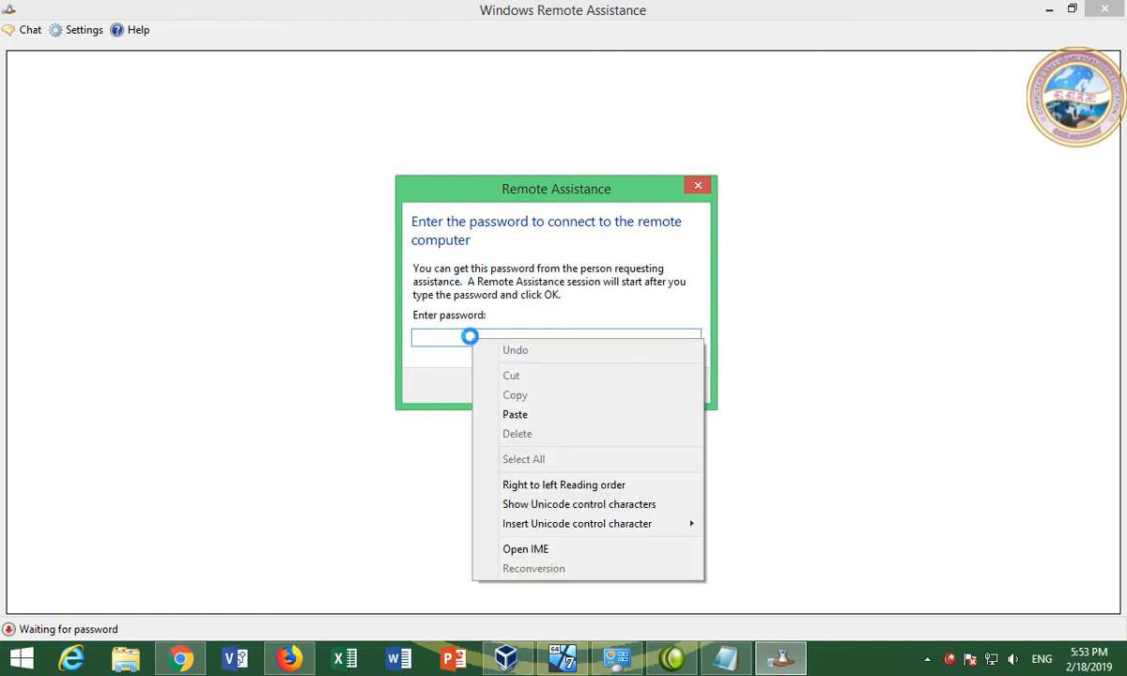
click(496, 414)
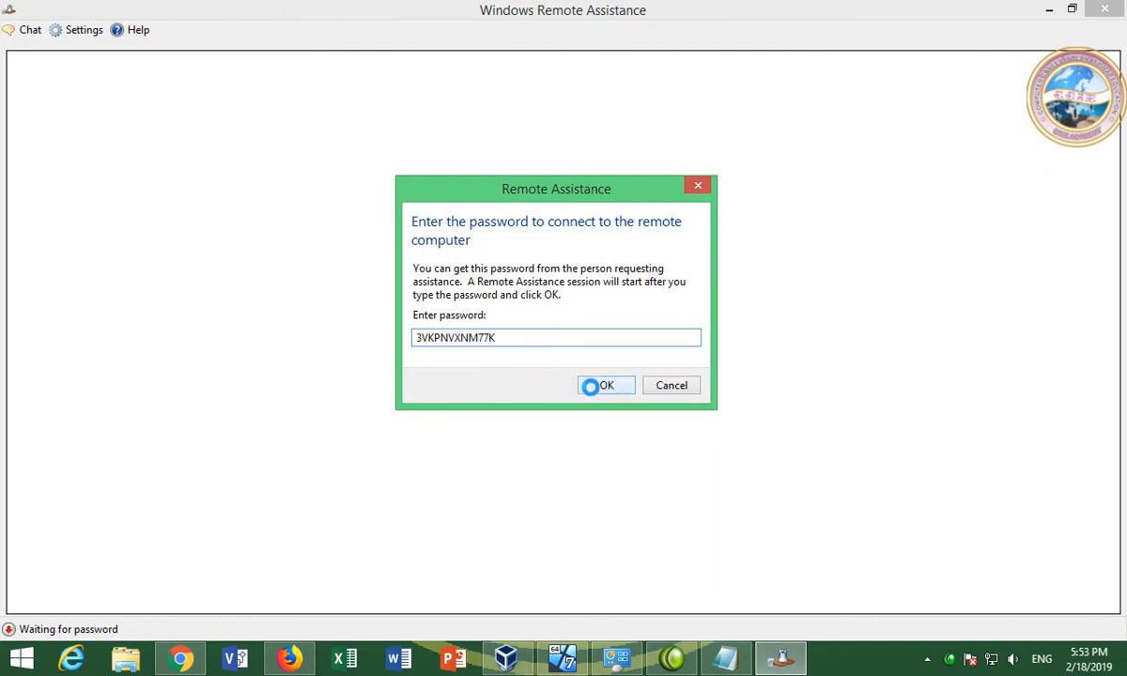
click(562, 657)
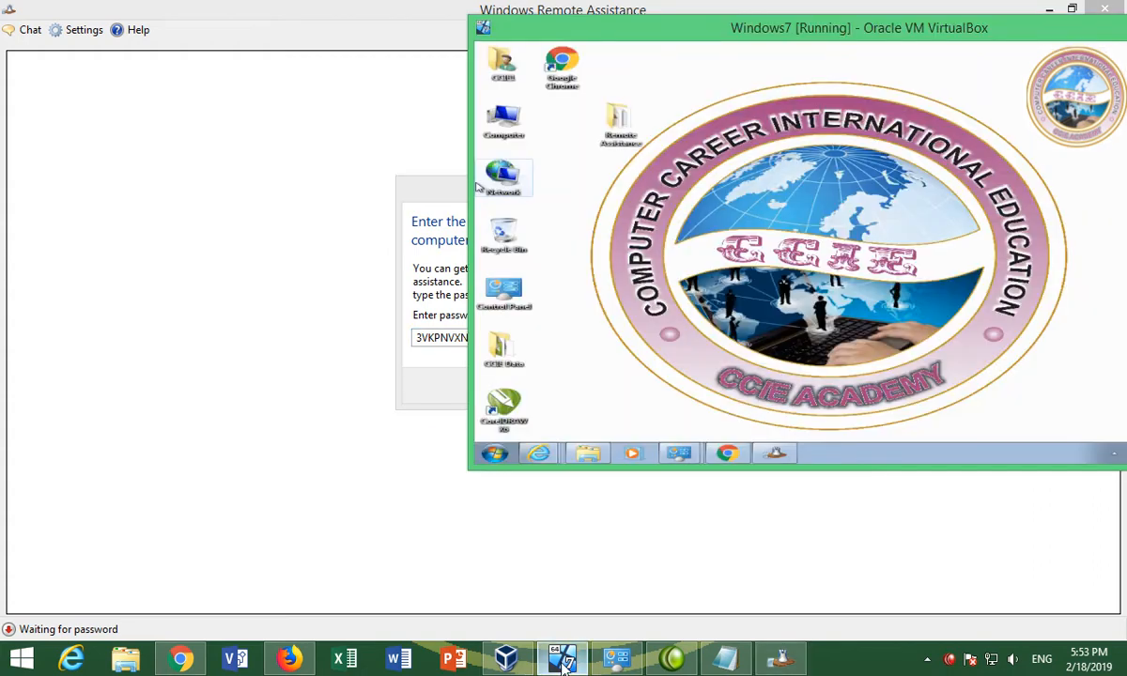
drag(428, 185, 284, 188)
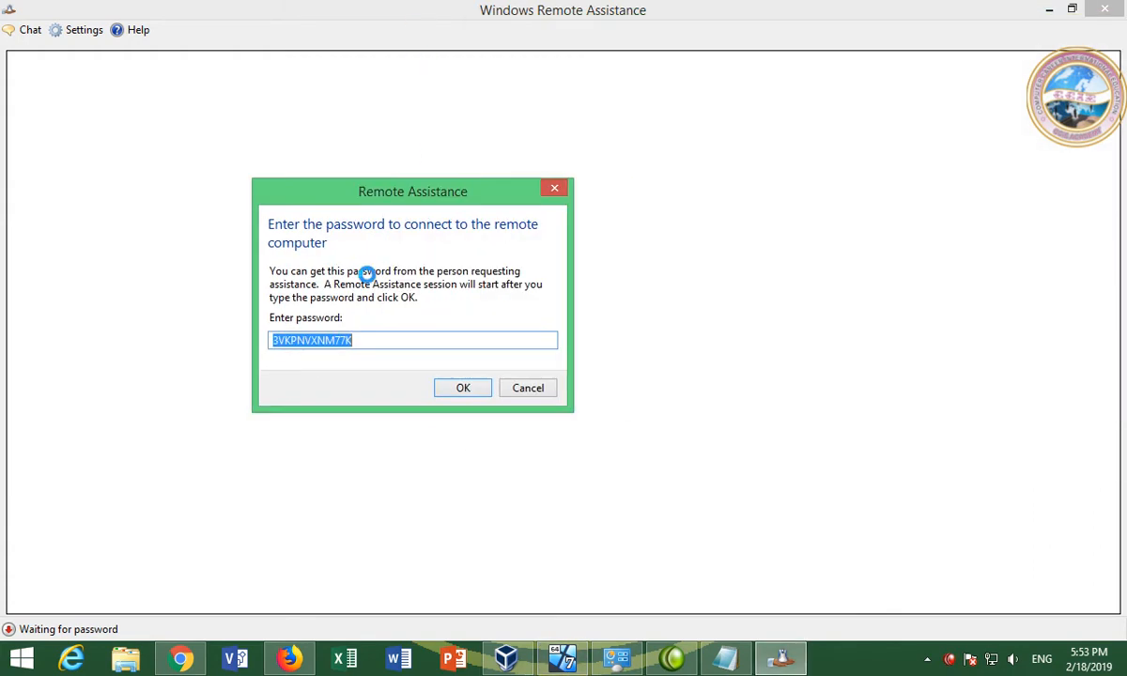
click(466, 388)
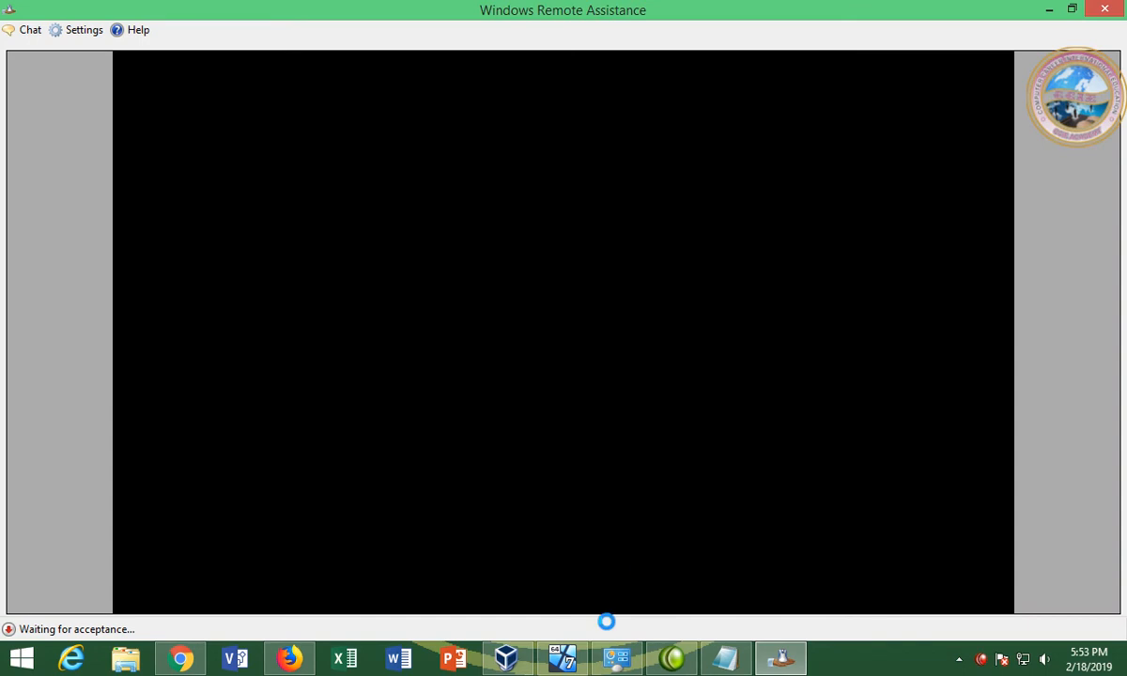
Resize the VM window and accept the incoming Remote Assistance connection on Windows 7
click(564, 657)
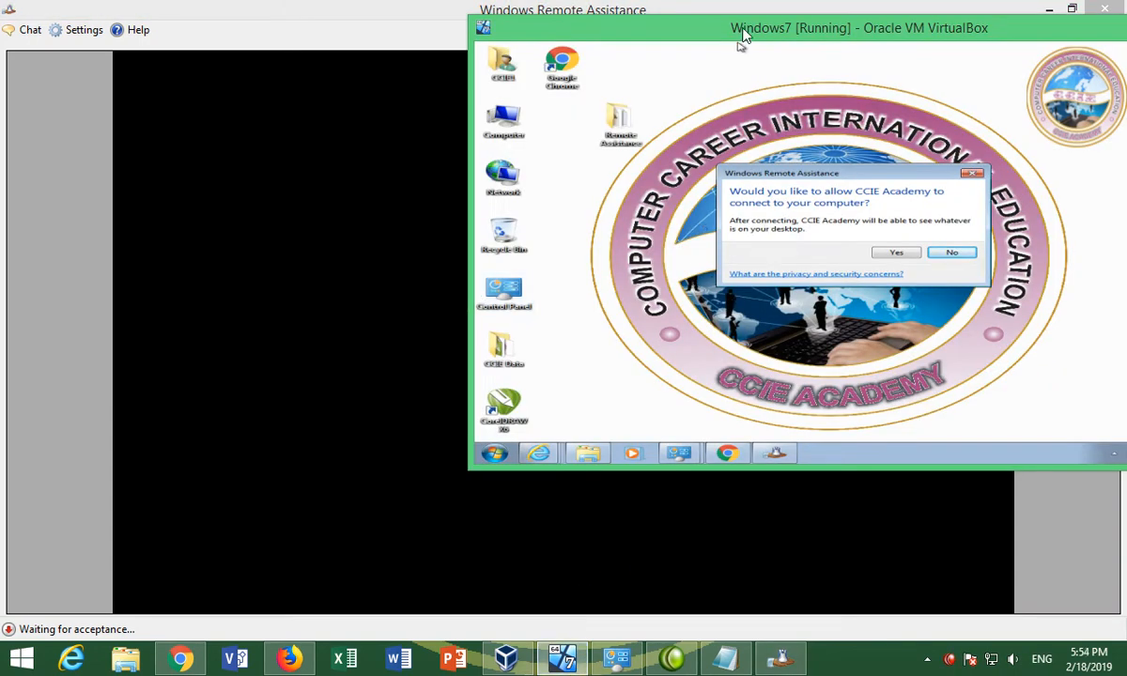
double_click(800, 34)
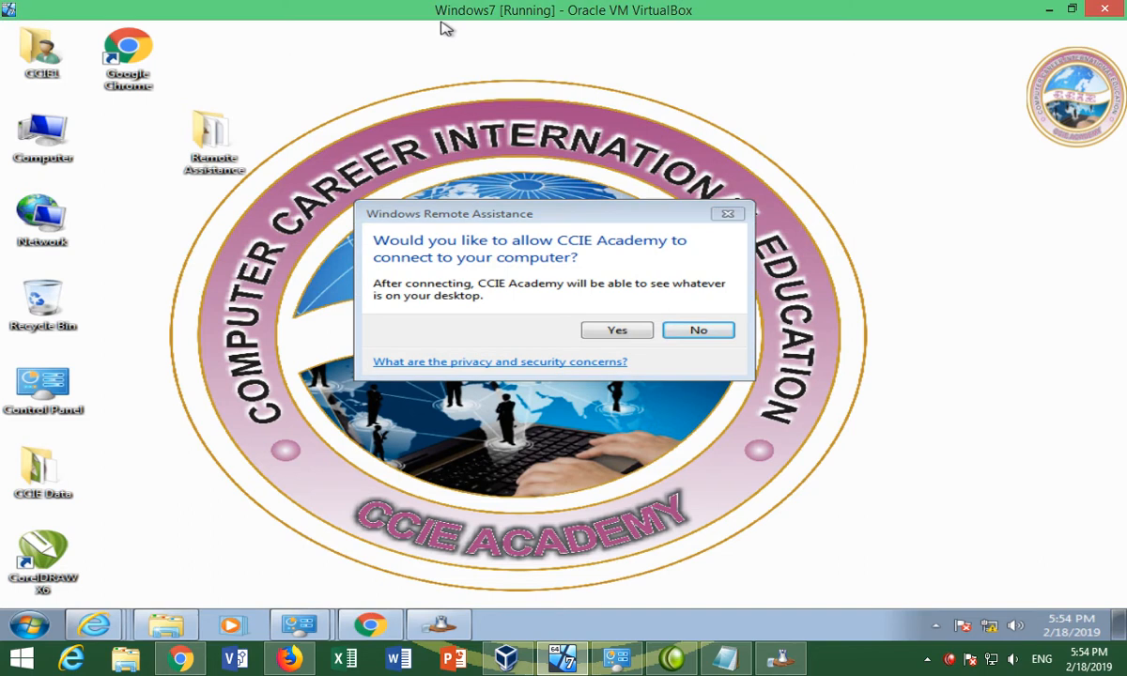
drag(445, 11, 777, 46)
drag(485, 38, 518, 35)
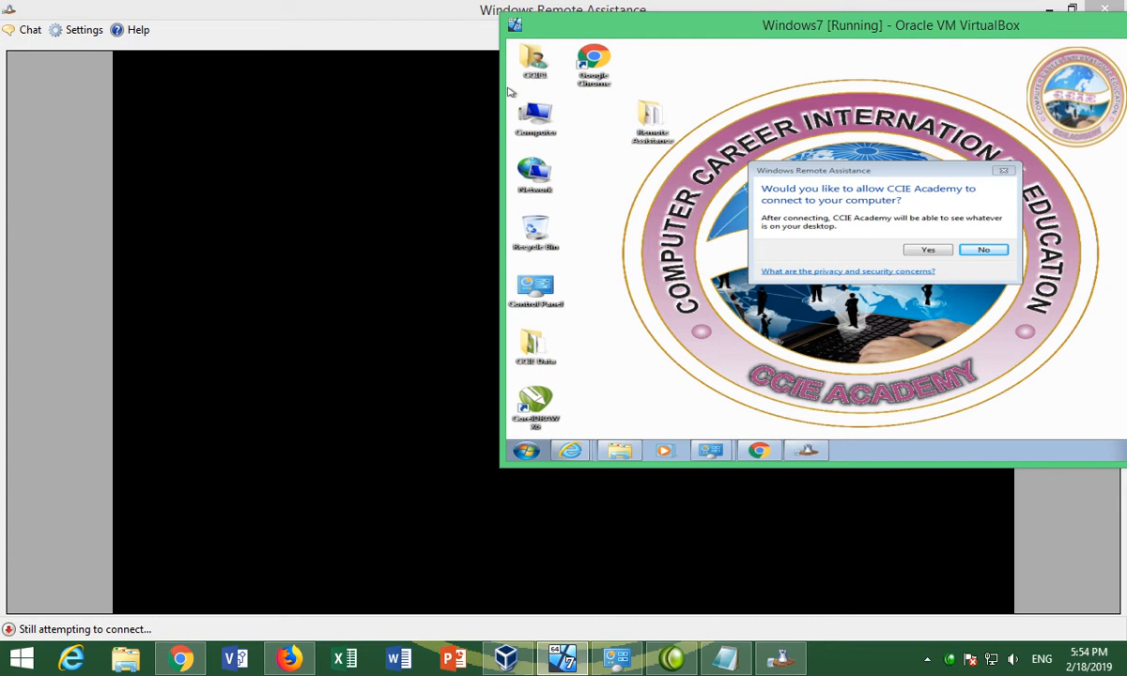
click(926, 252)
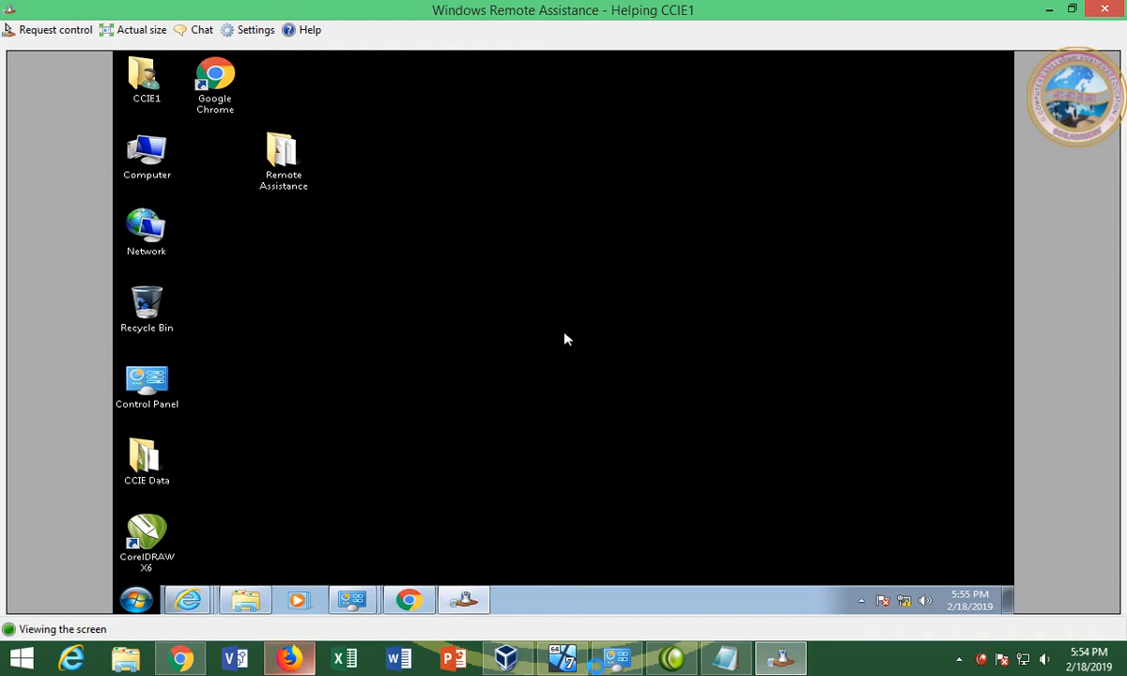
mouse_move(562, 658)
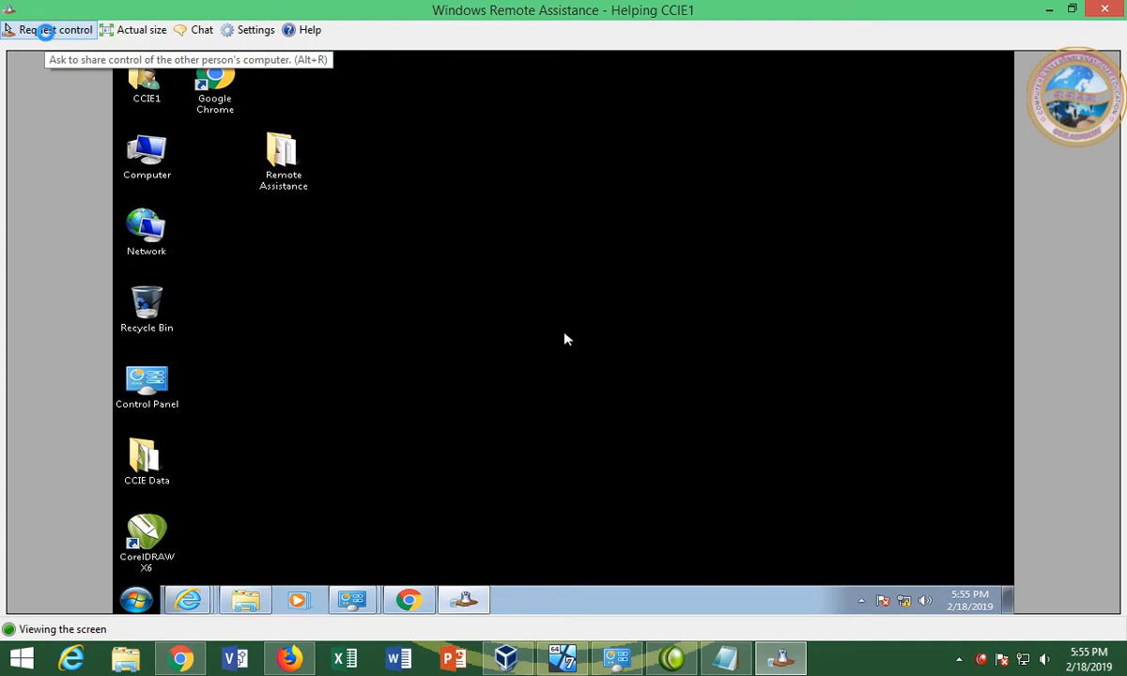
Request control of the remote desktop and maximize the VM to see its permission prompt
click(45, 31)
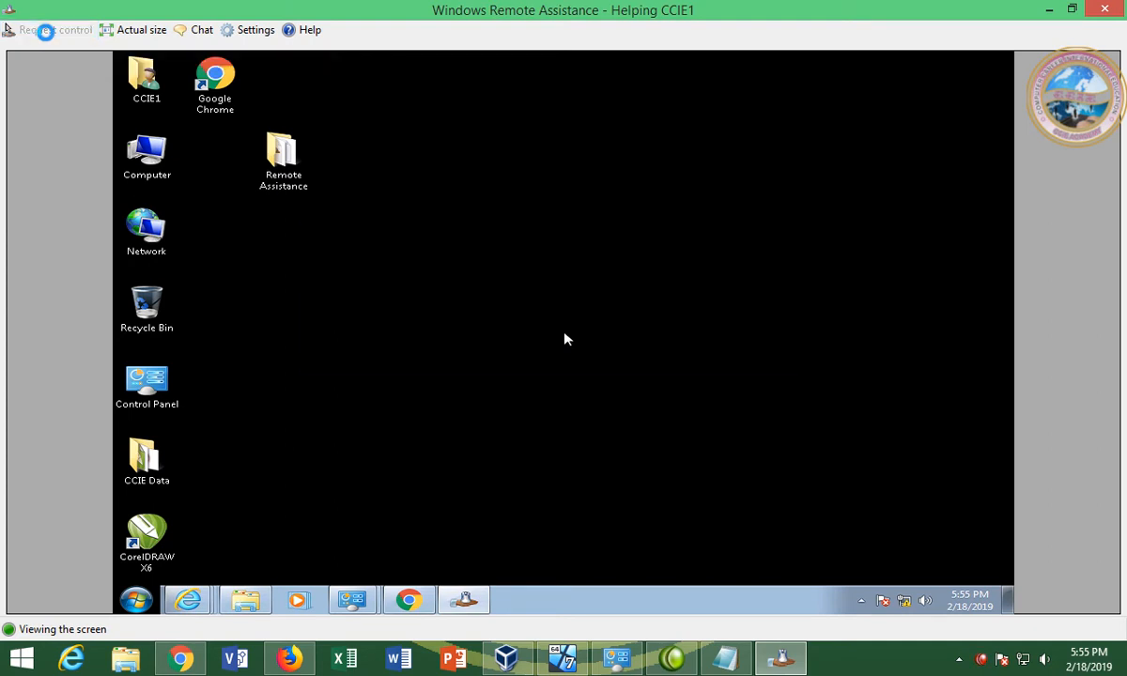
click(564, 660)
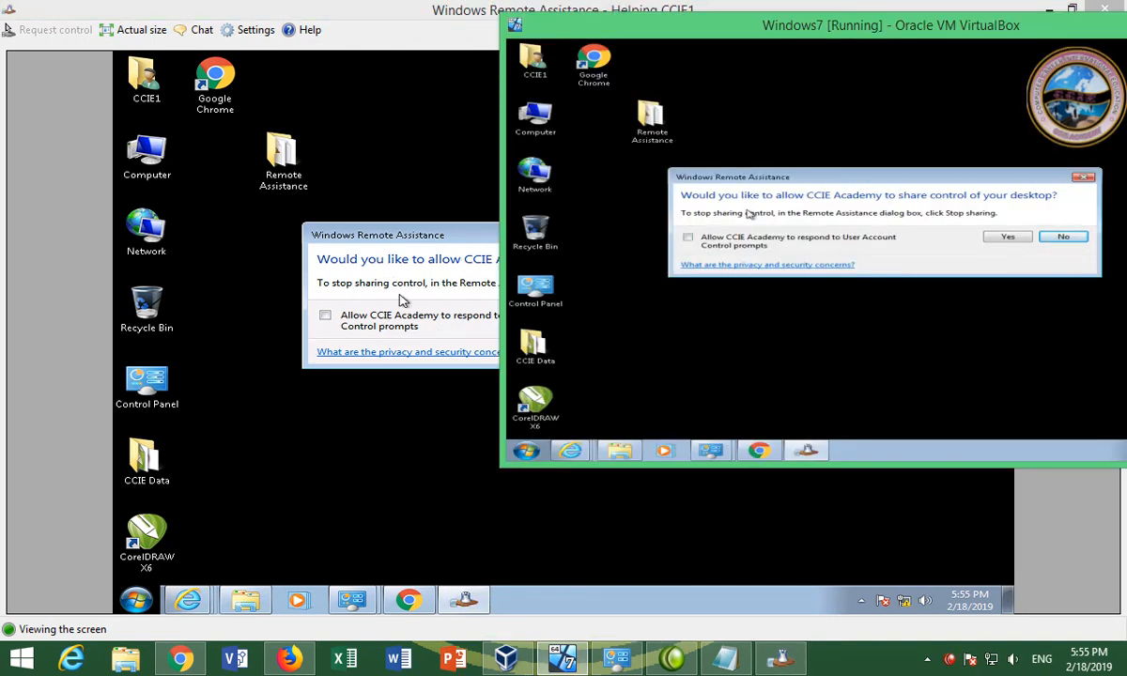
click(391, 404)
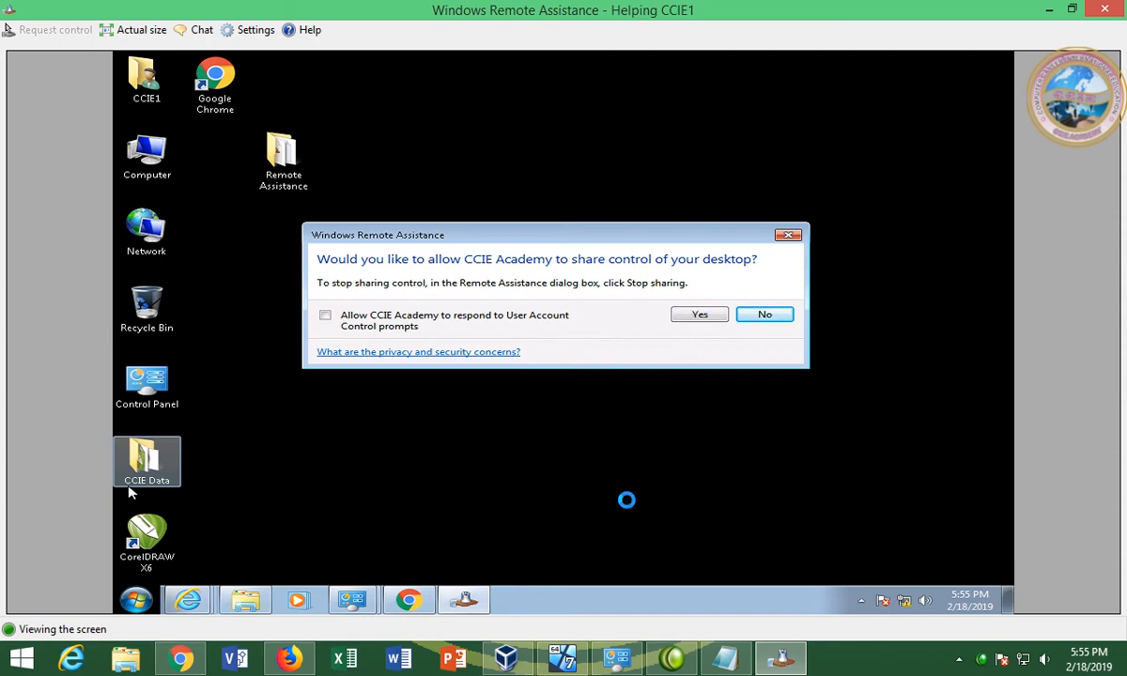
click(564, 662)
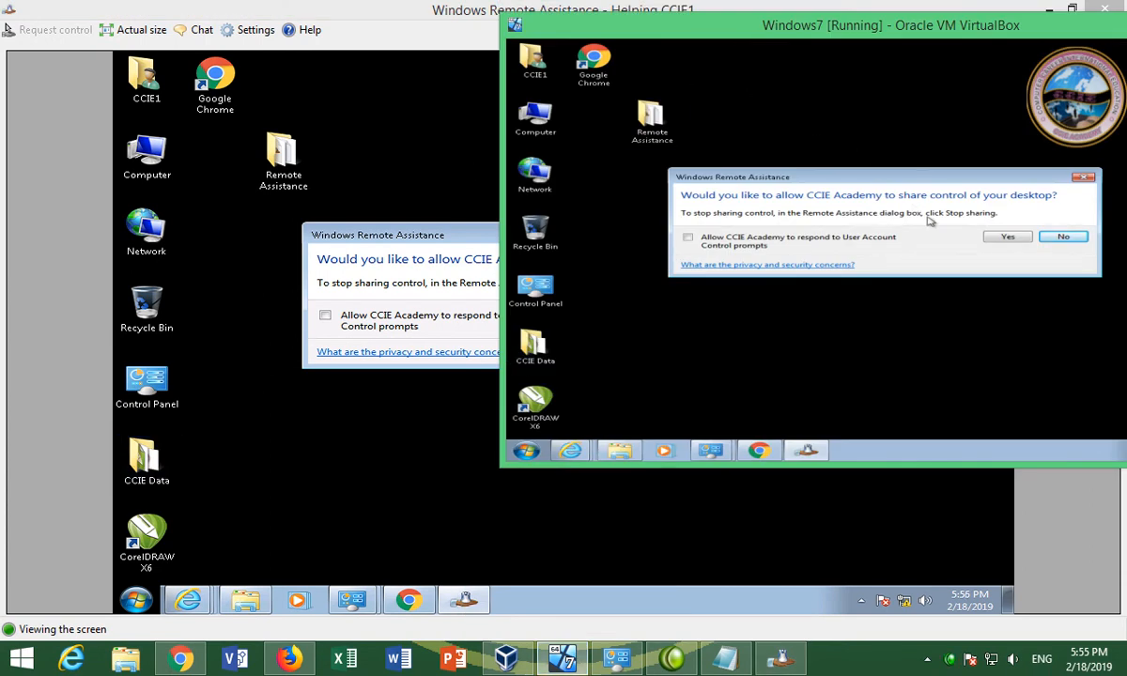
double_click(796, 28)
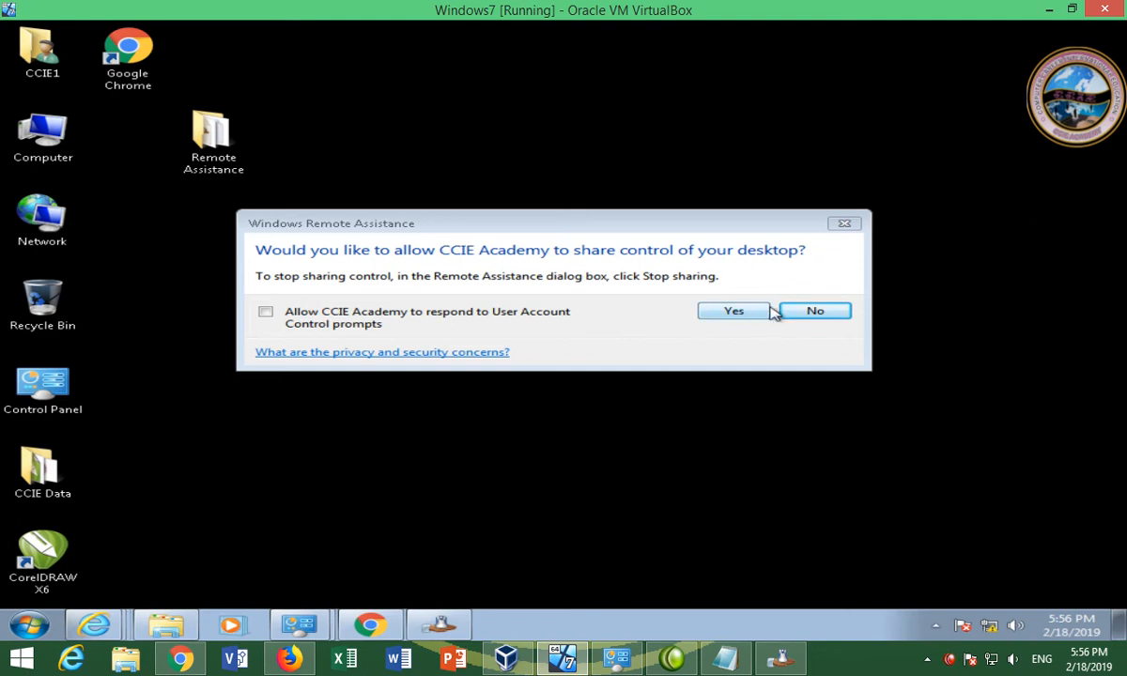
Allow shared control including User Account Control prompts, then minimize the VM window
click(418, 314)
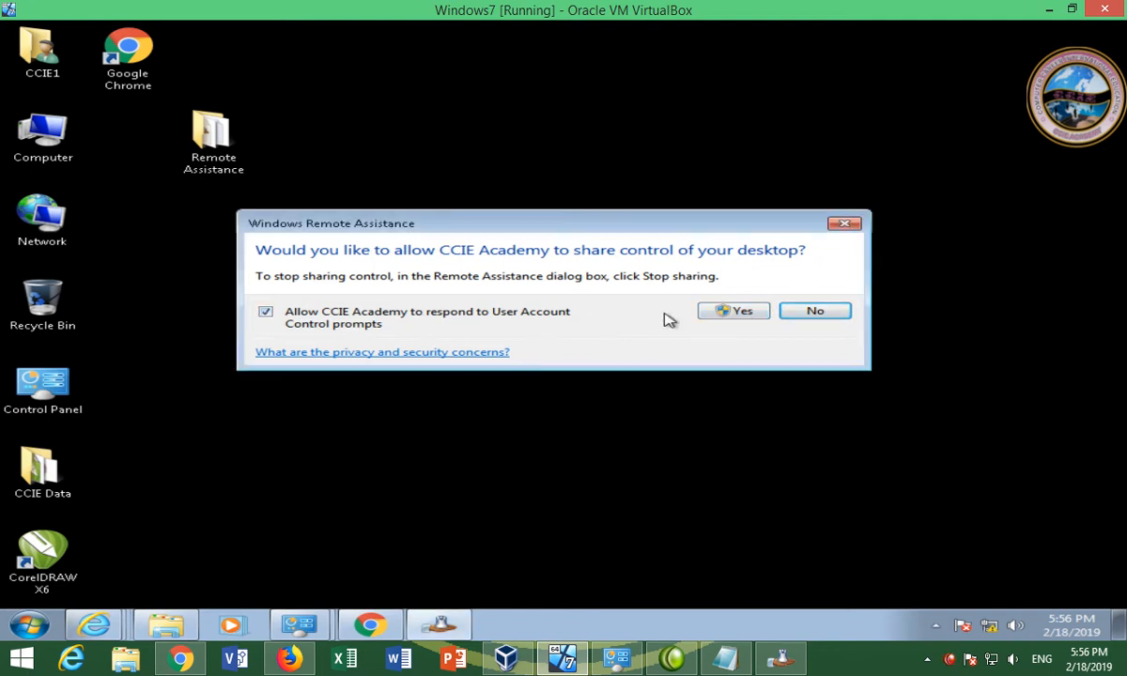
click(732, 312)
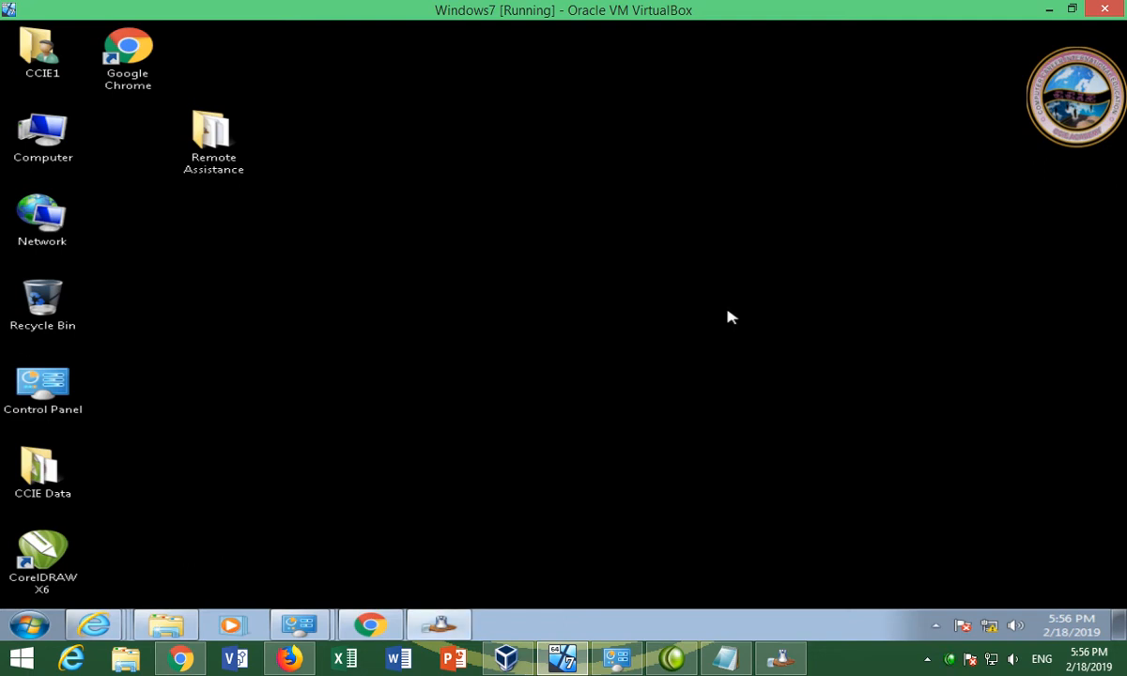
click(1048, 10)
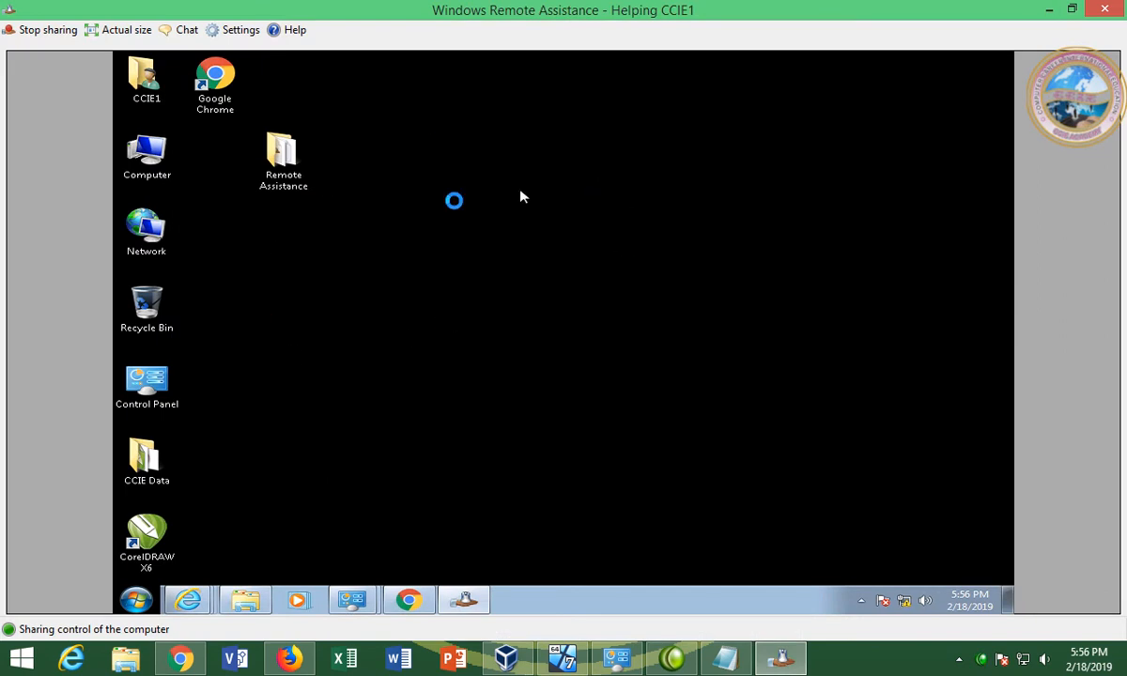
Refresh the remote desktop and open System properties from the Computer item
right_click(445, 203)
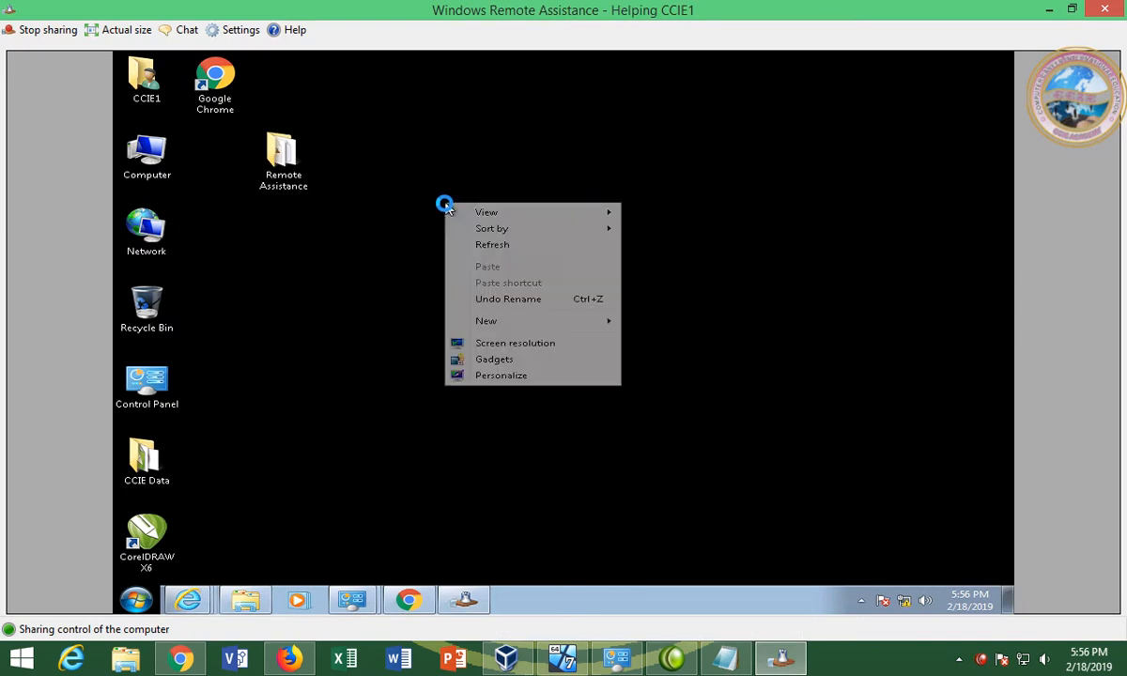
click(486, 244)
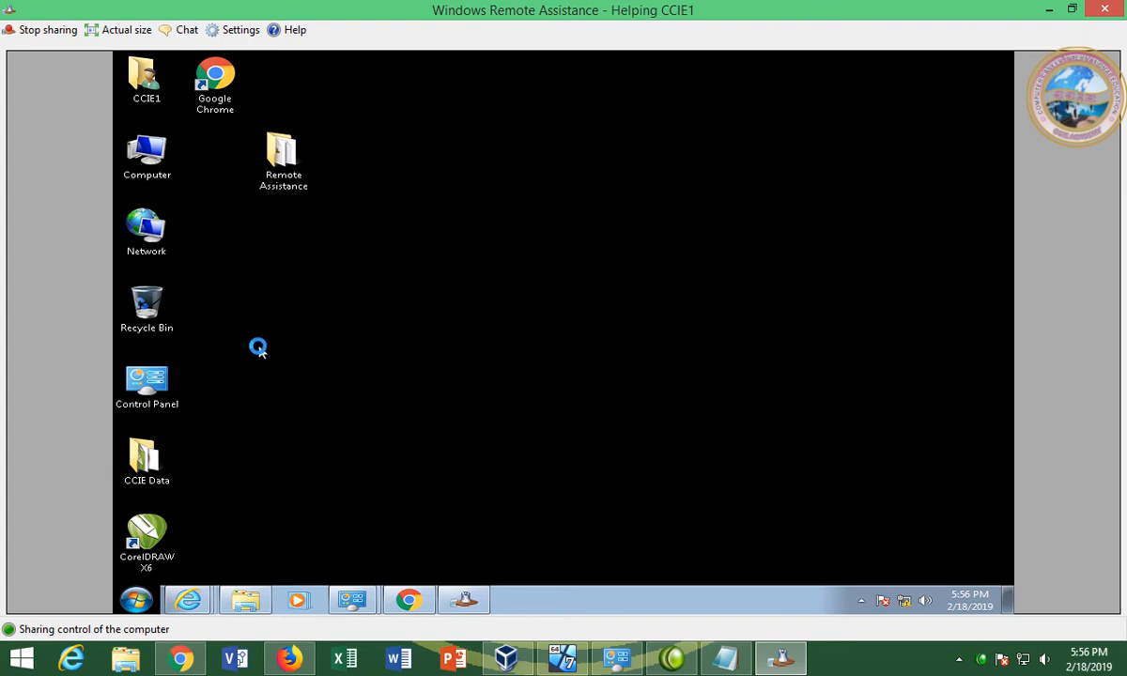
right_click(162, 177)
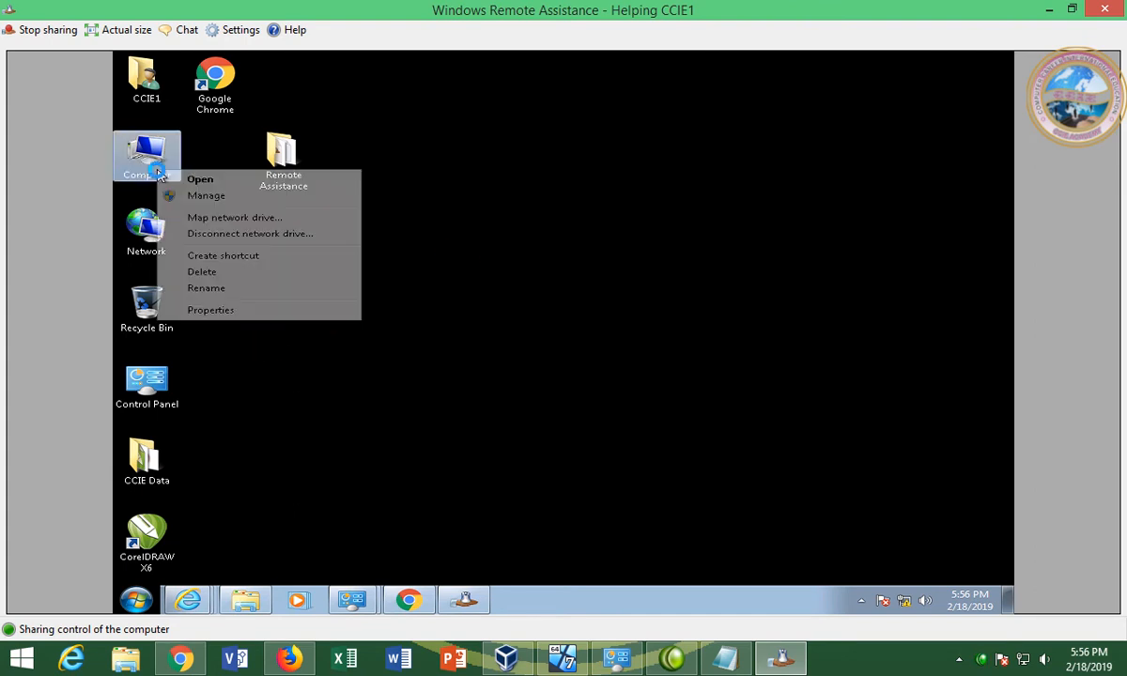
click(237, 306)
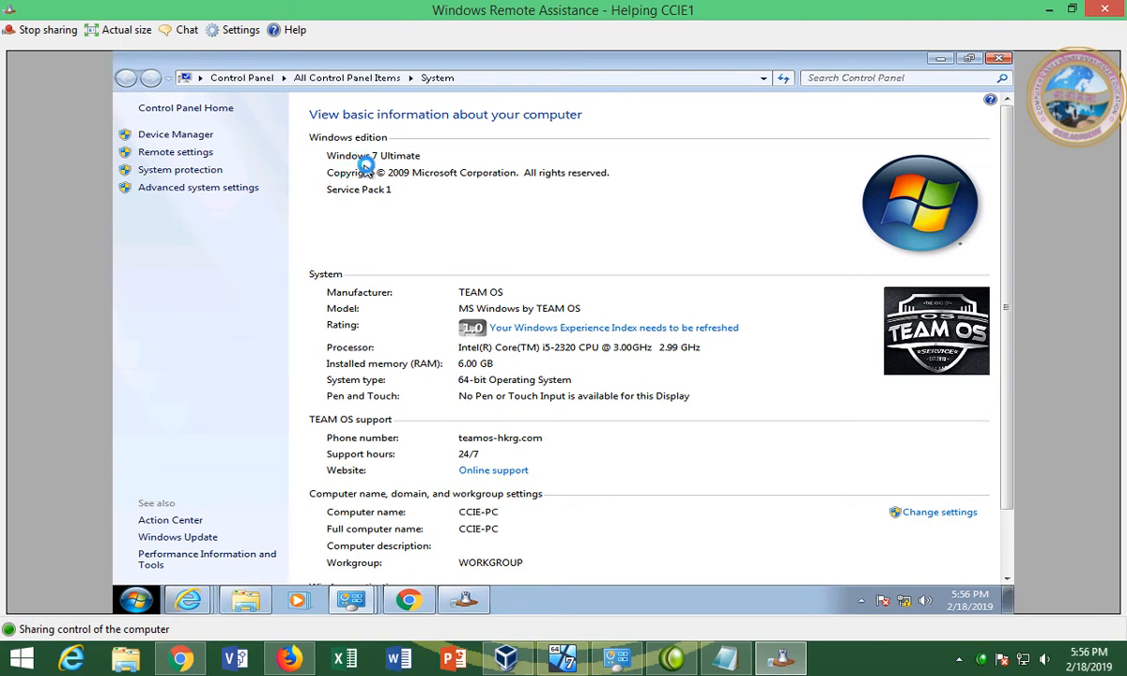
Close System properties and launch Computer Management via Computer > Manage
click(999, 58)
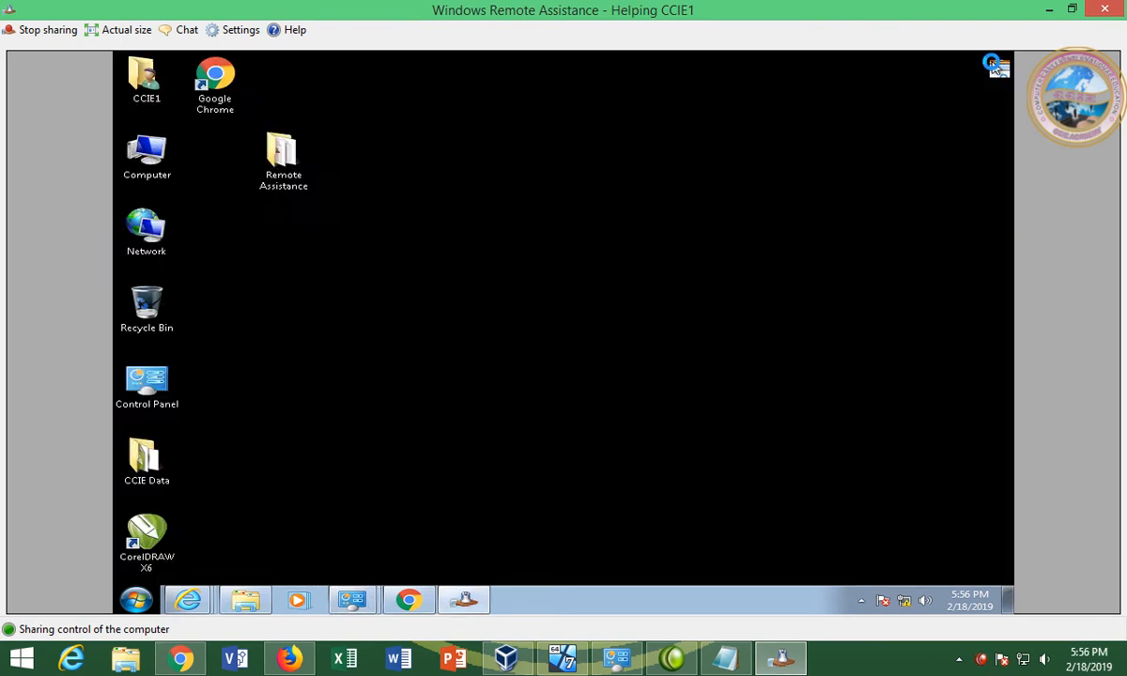
right_click(129, 158)
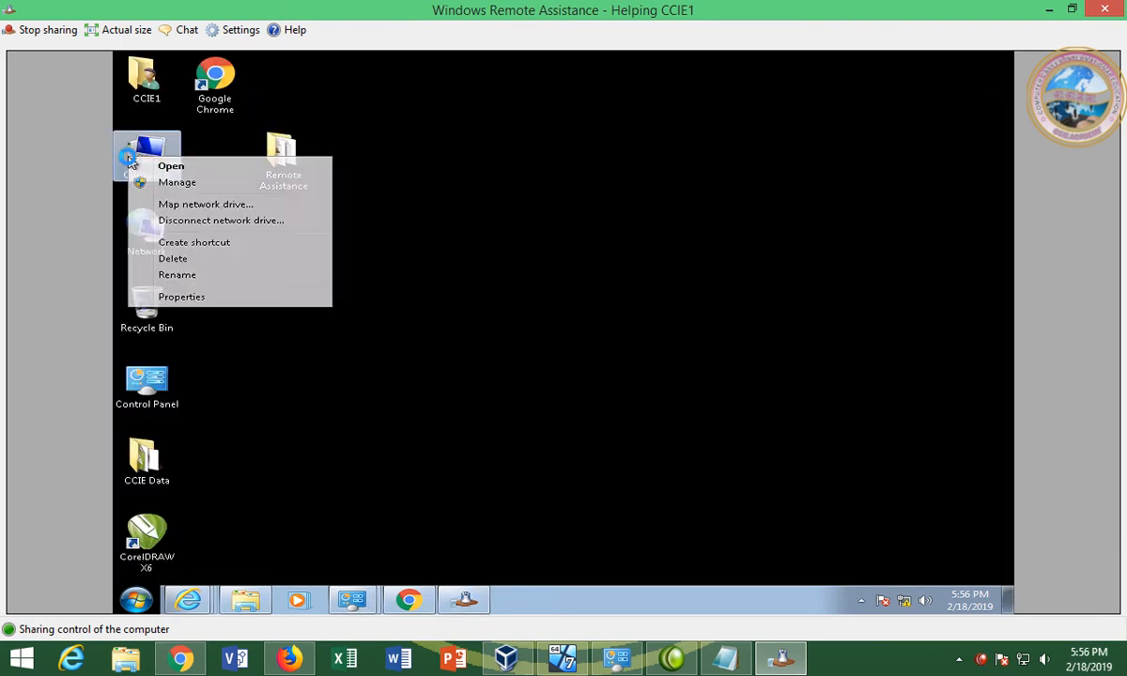
click(208, 183)
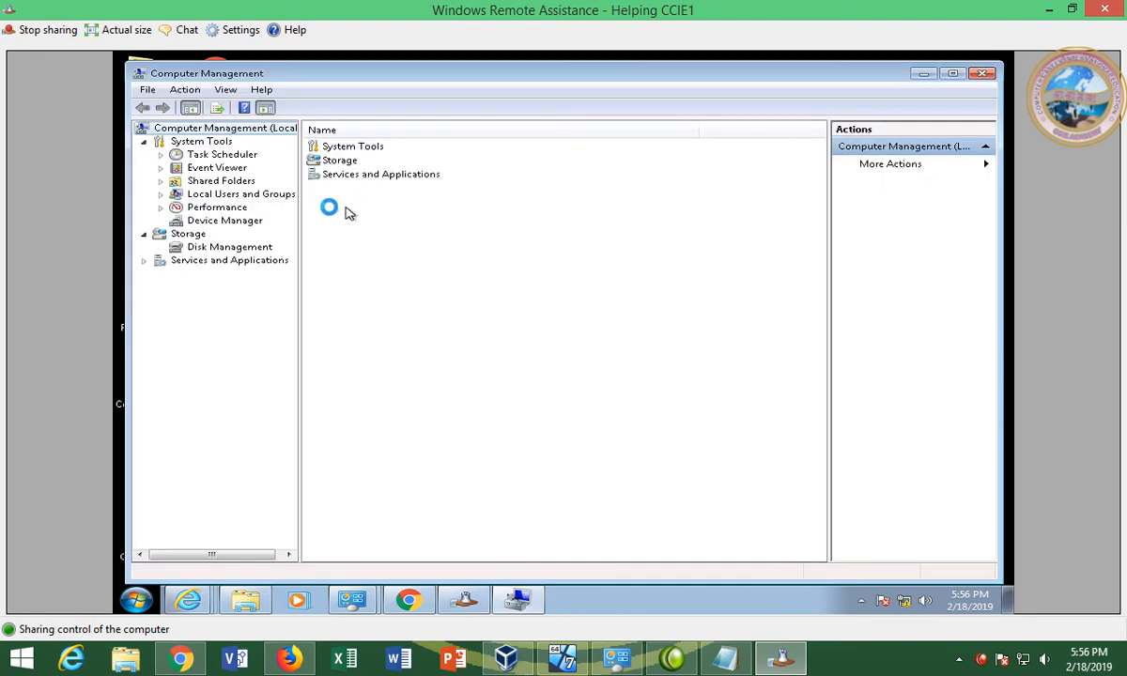
Open Disk Management and start Shrink Volume on the C: partition
click(212, 245)
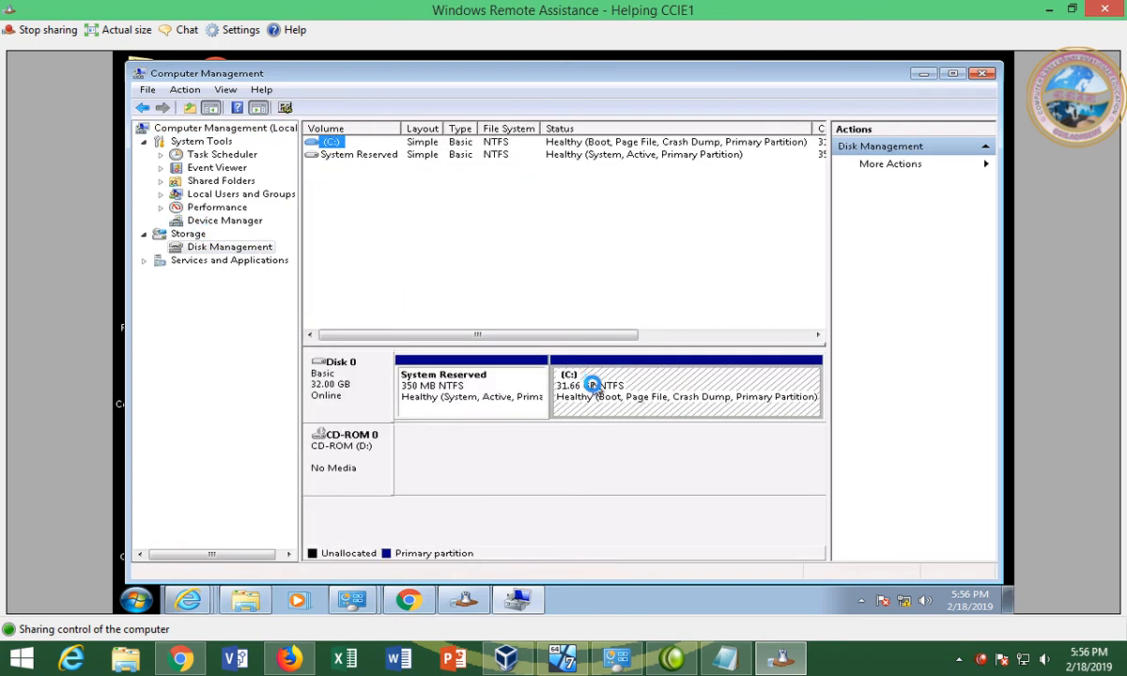
right_click(559, 361)
click(651, 296)
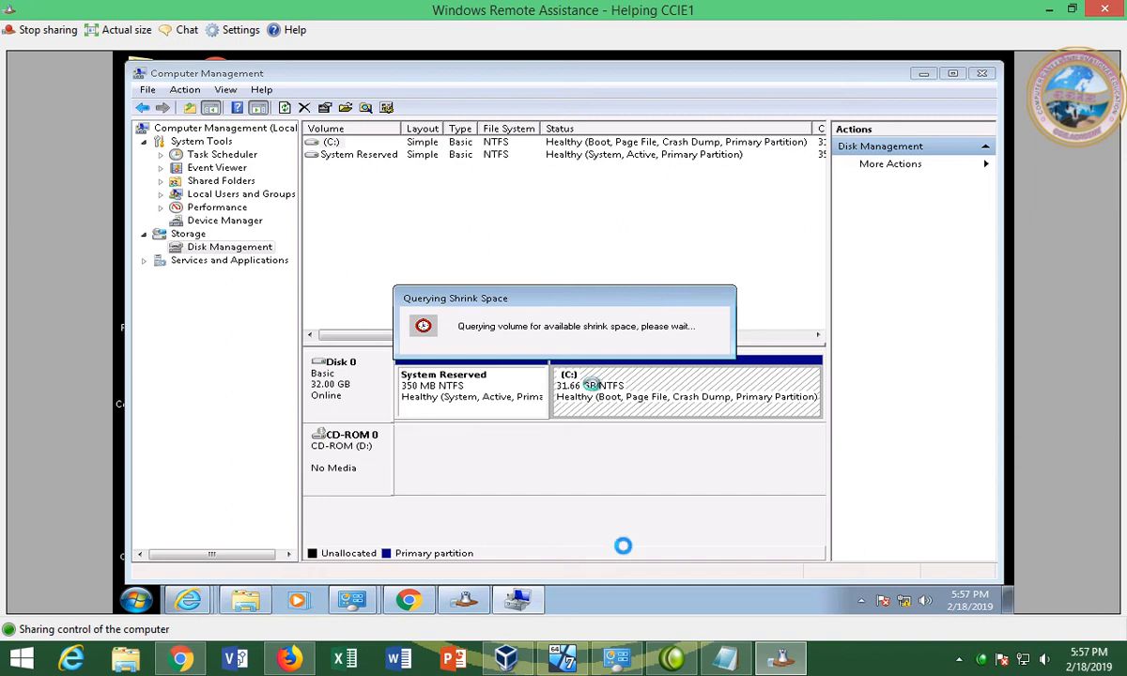
Restore the VM window smaller beside Remote Assistance and return to the remote view
click(562, 659)
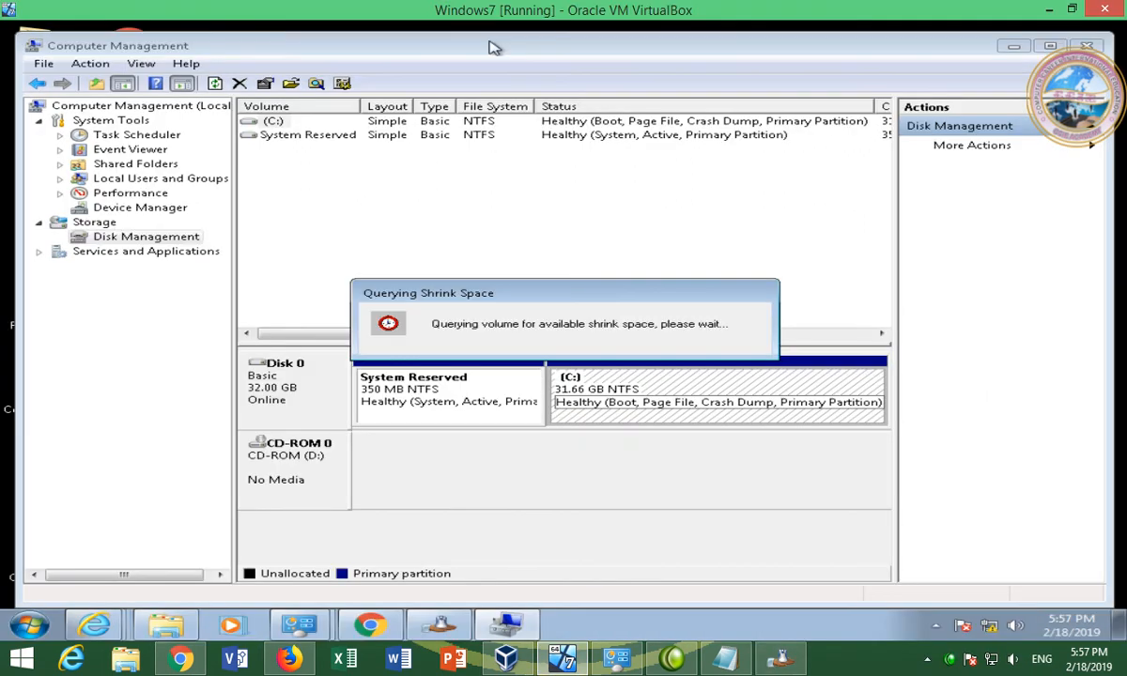
drag(453, 9, 843, 44)
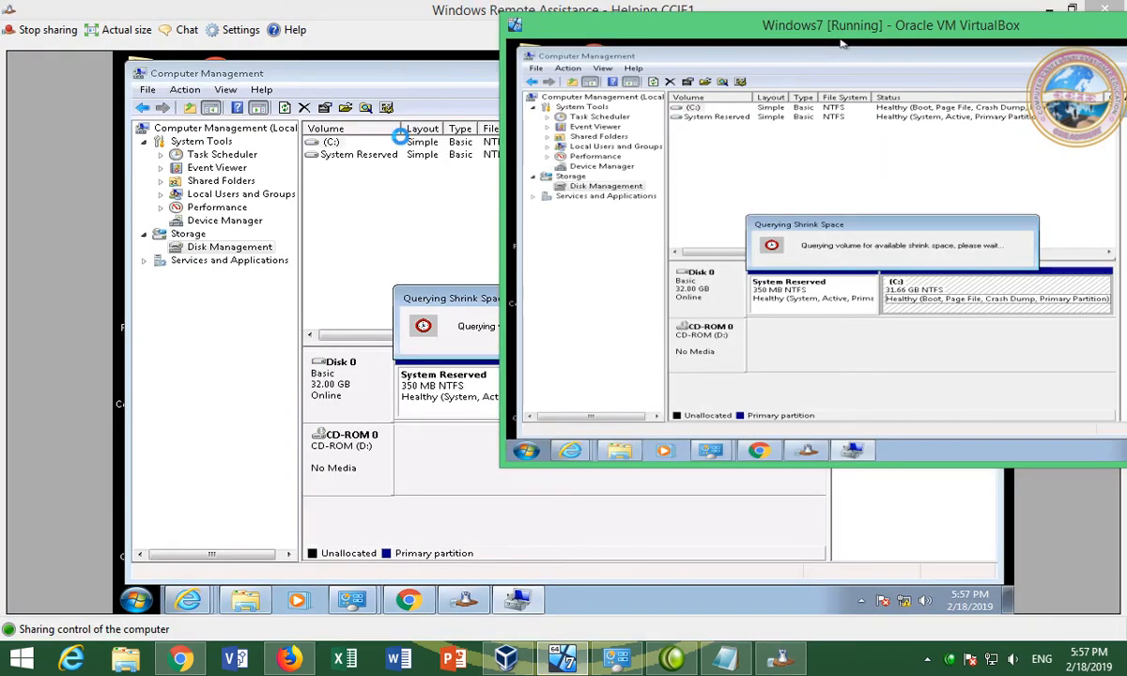
click(378, 281)
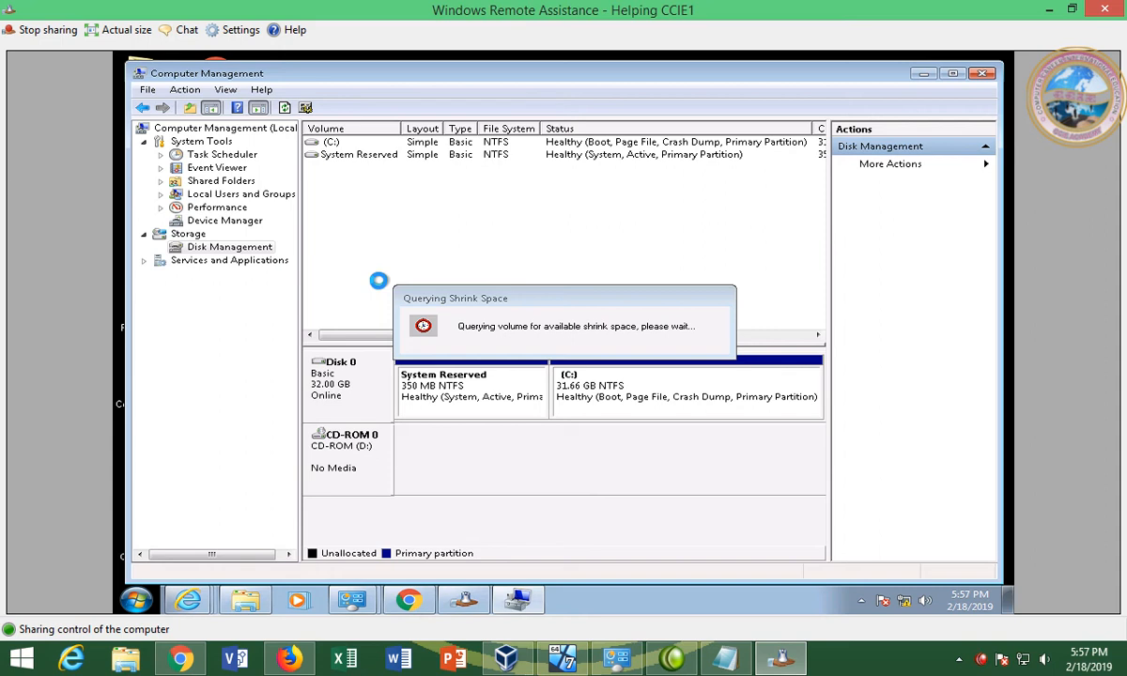
Enter 1024 MB as the amount to shrink C: and apply the shrink
click(663, 289)
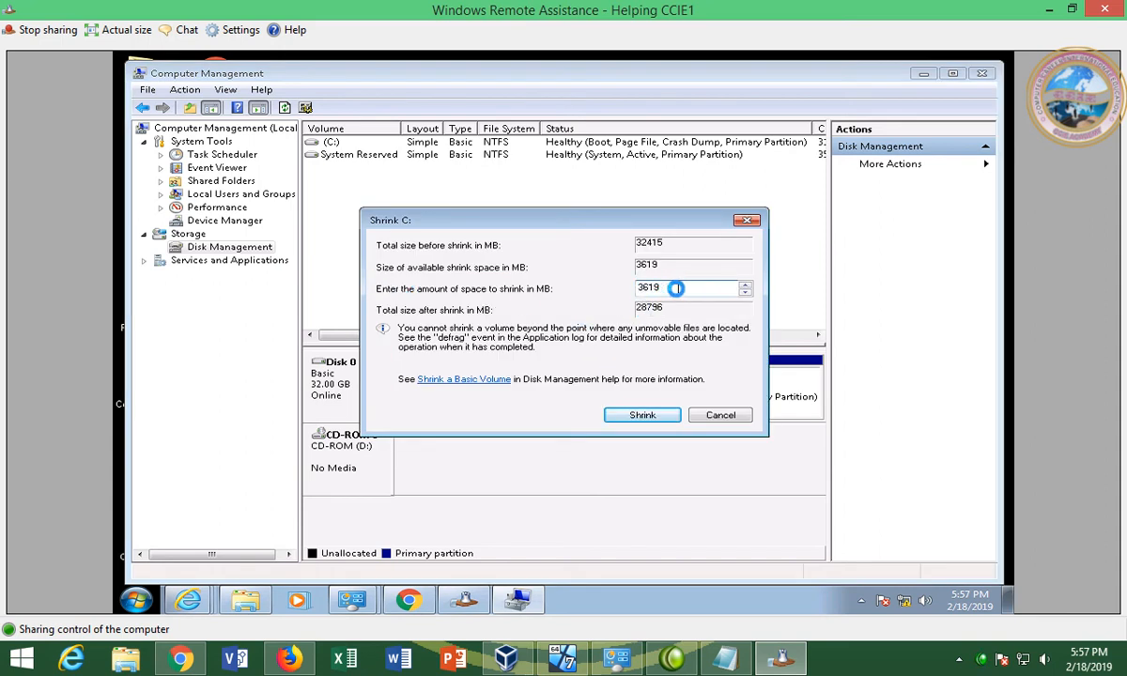
double_click(676, 289)
text(1024)
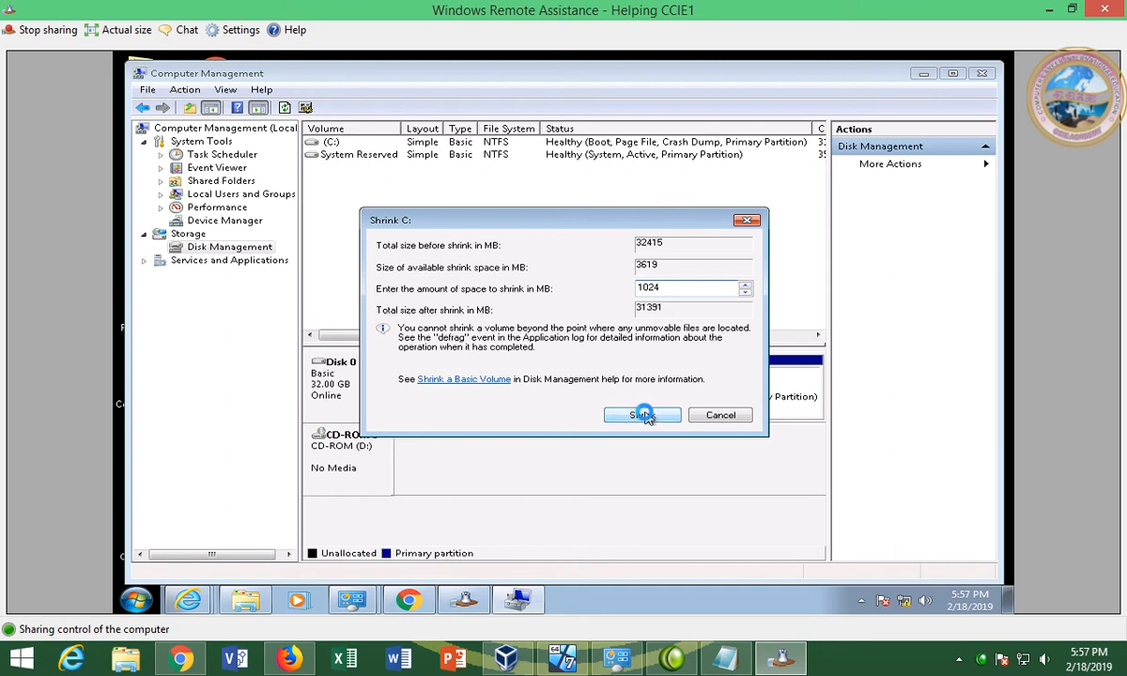
click(643, 415)
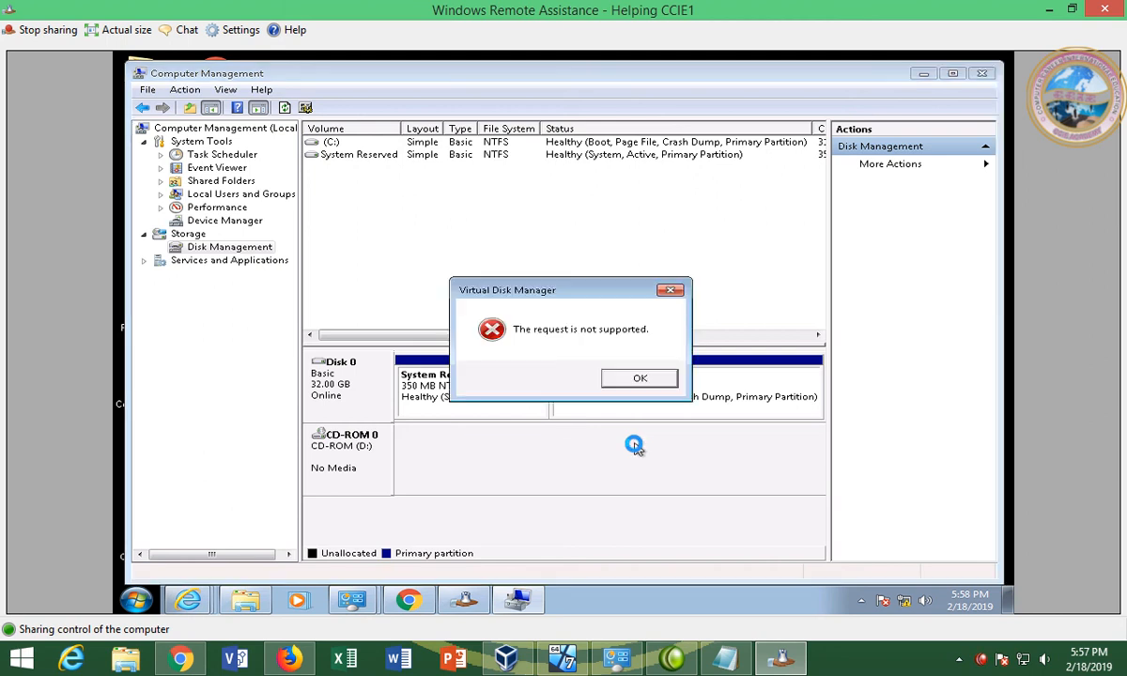
Dismiss the 'request is not supported' error, close Computer Management, and refresh the remote desktop
click(622, 379)
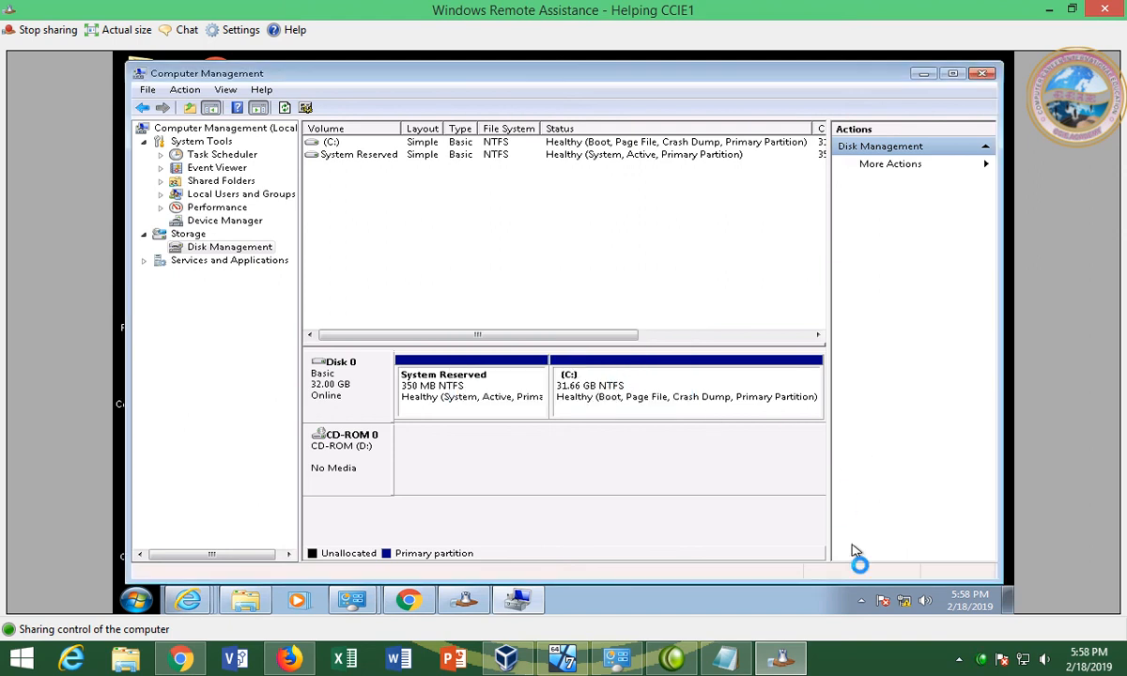
click(857, 600)
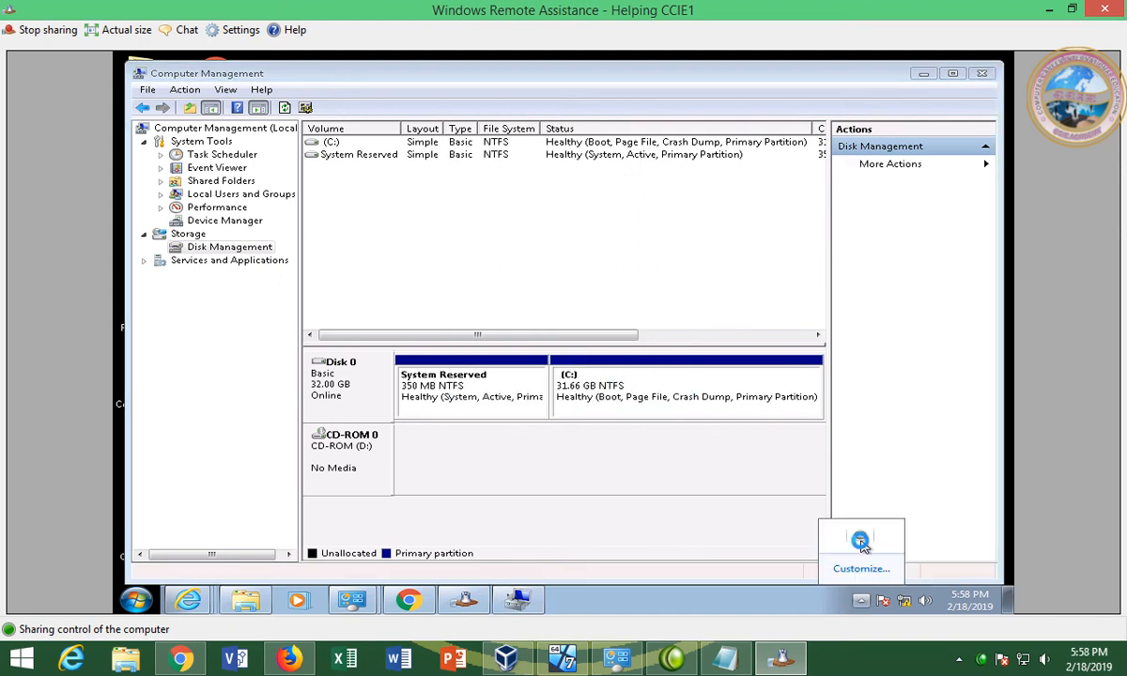
click(733, 242)
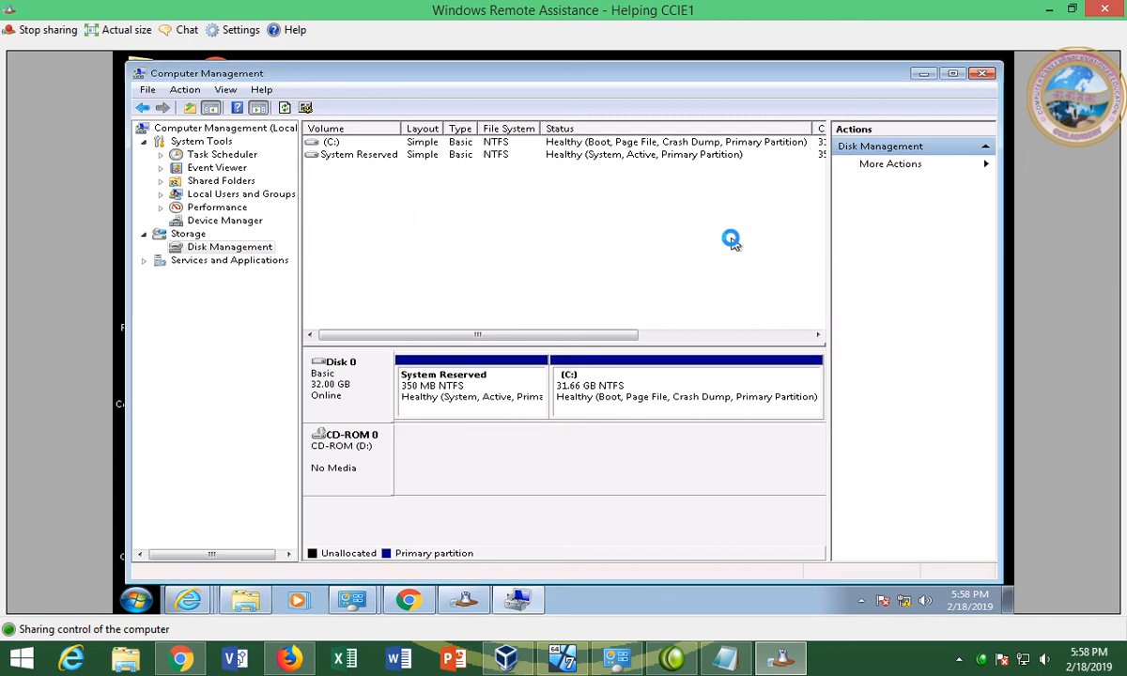
click(983, 73)
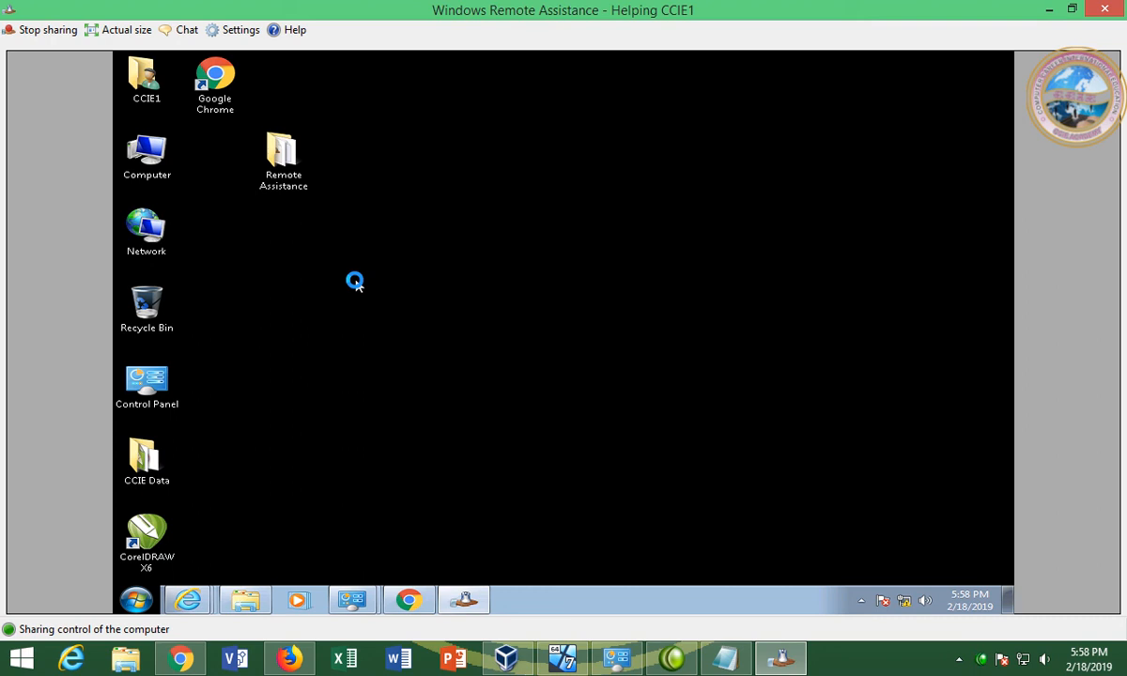
right_click(410, 255)
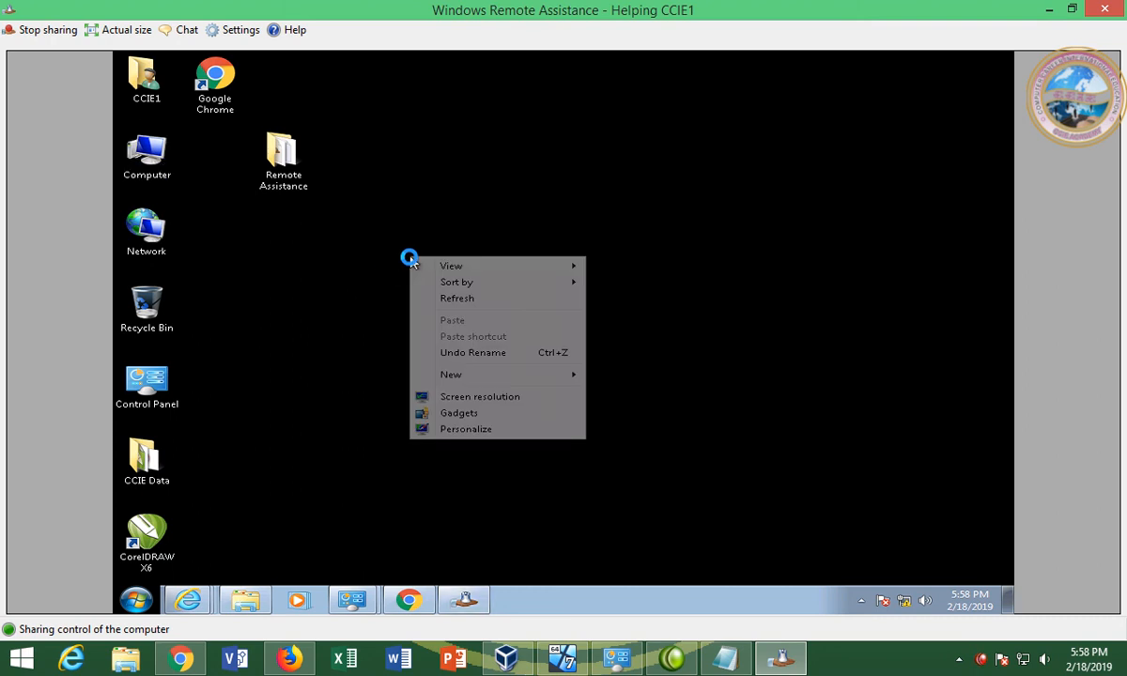
click(441, 298)
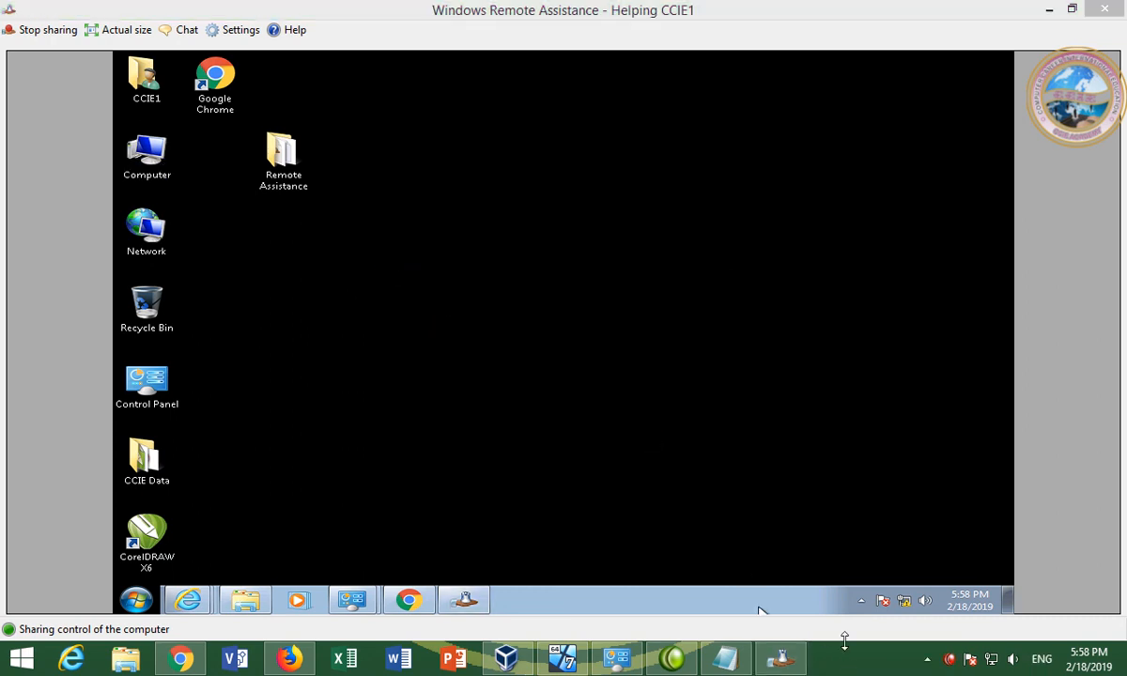